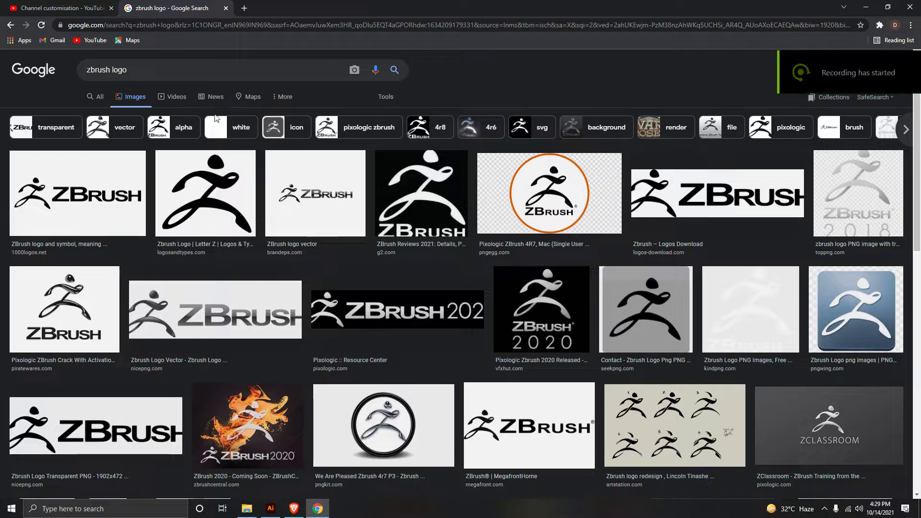
- Copy the black-and-white ZBrush figure logo image from its large Google Images preview
click(187, 67)
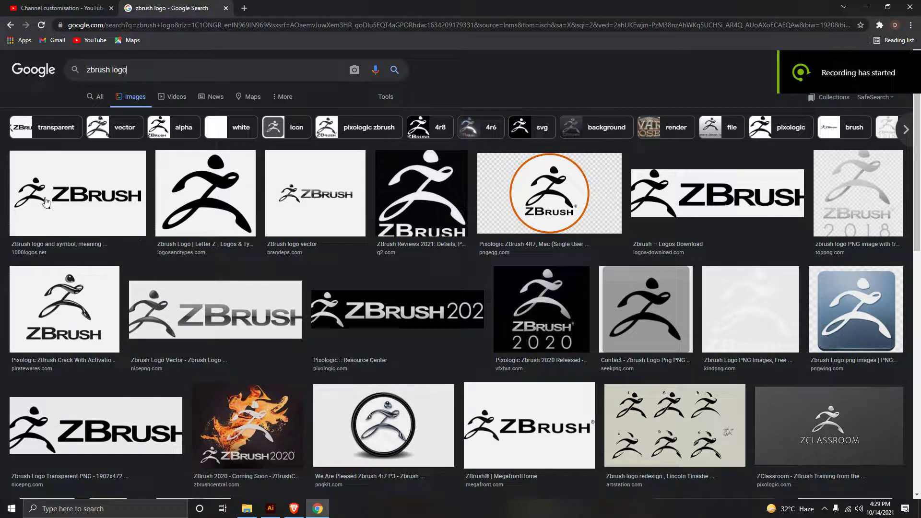
click(220, 194)
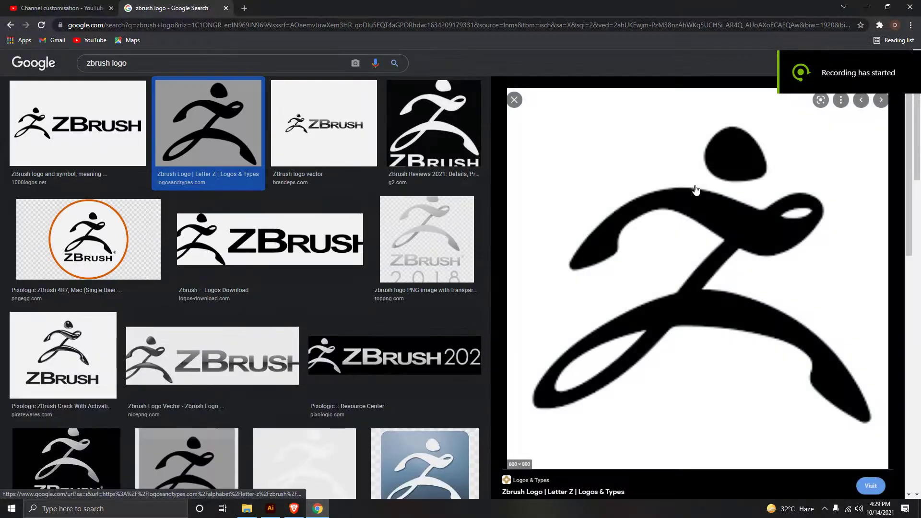
right_click(682, 185)
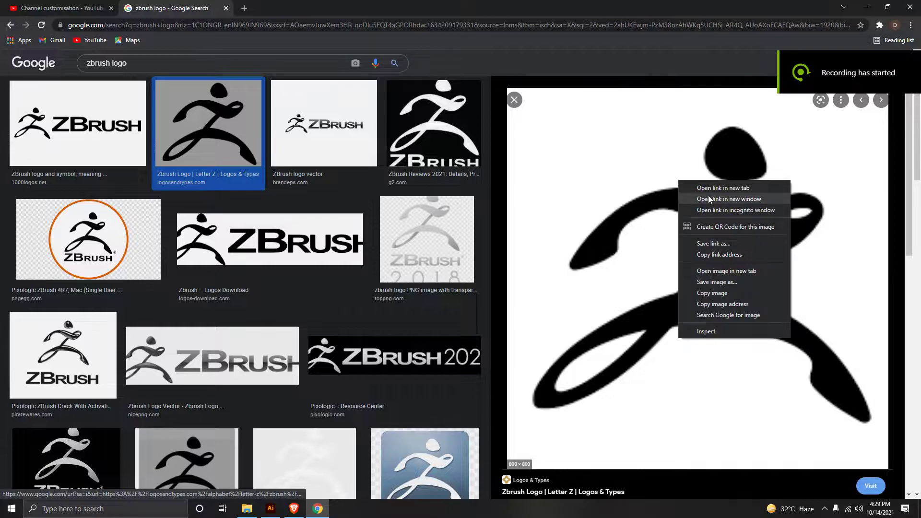
click(720, 296)
right_click(659, 271)
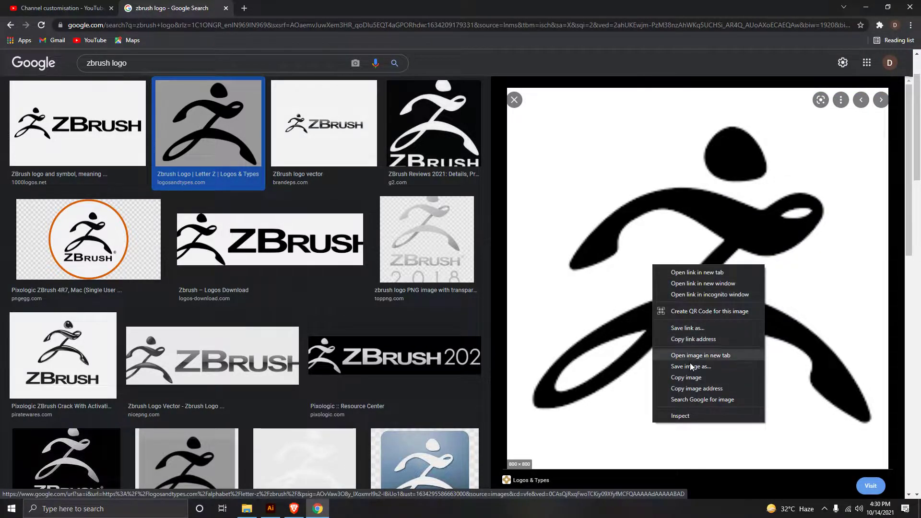
click(695, 379)
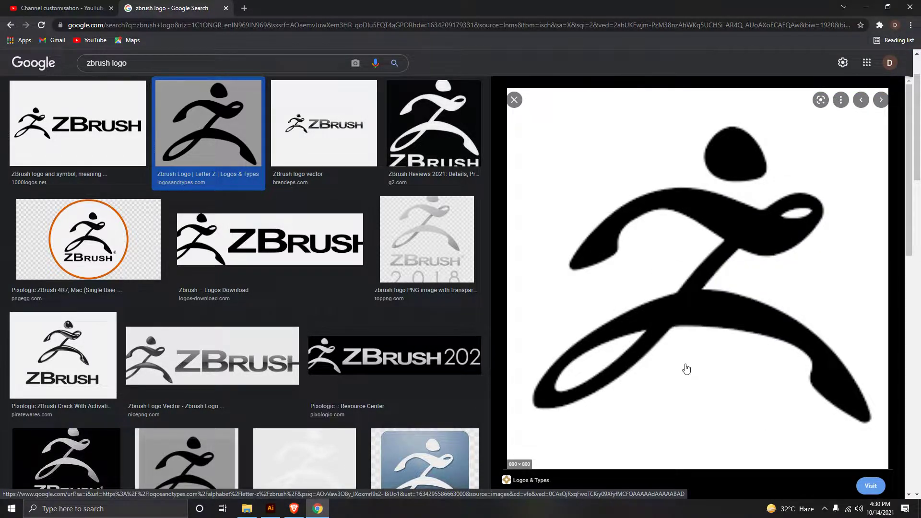
- Paste the ZBrush logo into Illustrator and trace it with the Black and White Logo preset
click(271, 508)
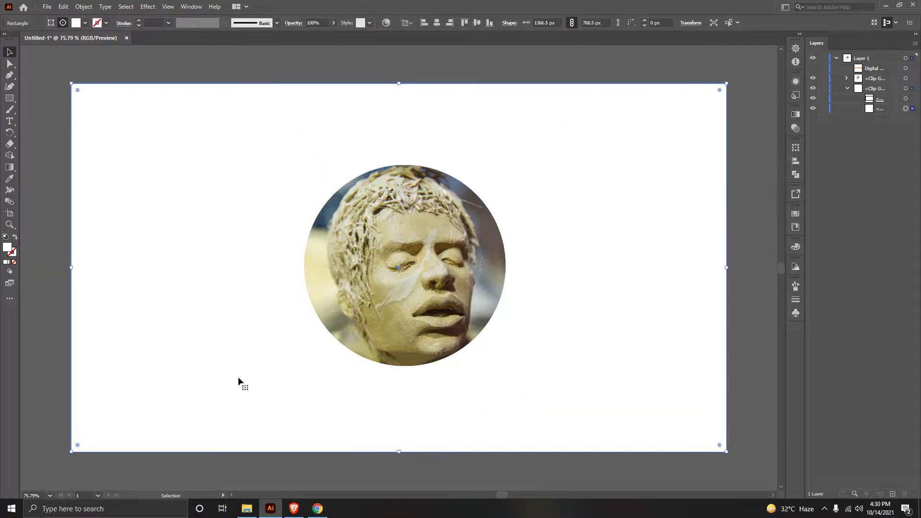
key(ctrl+v)
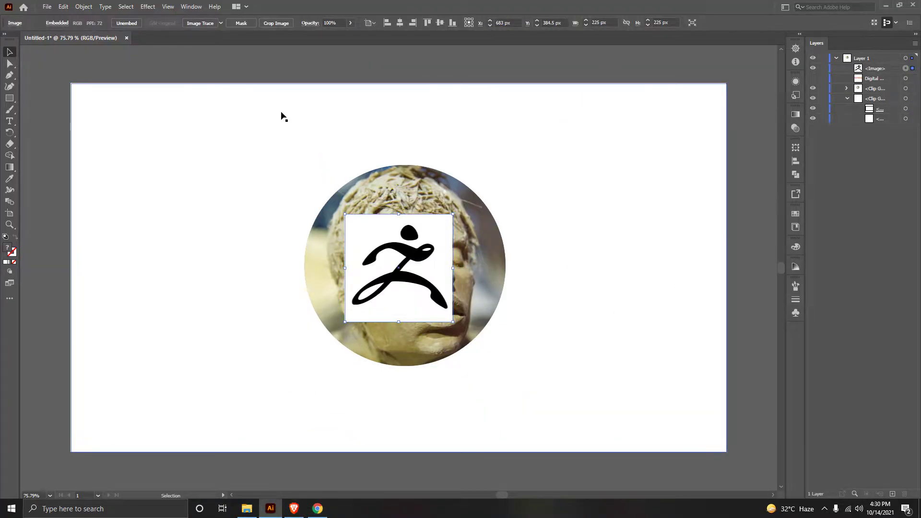
click(191, 7)
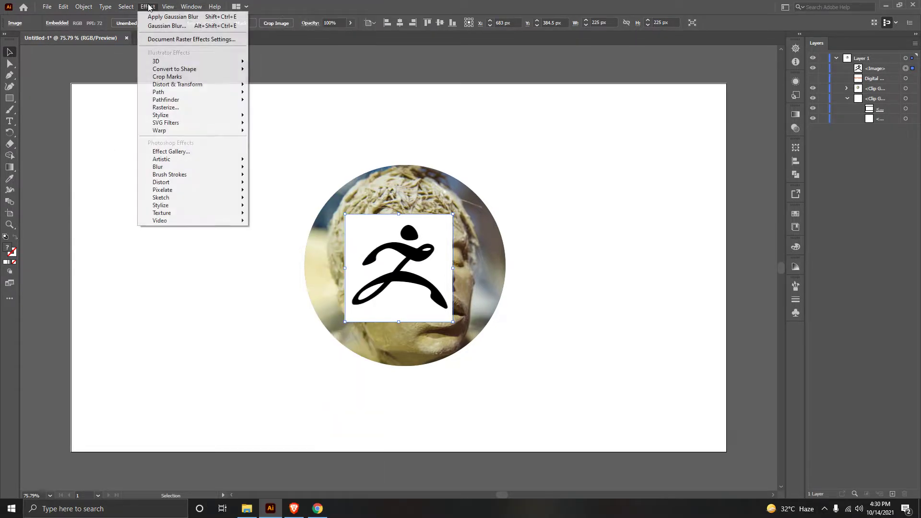
mouse_move(191, 7)
click(242, 260)
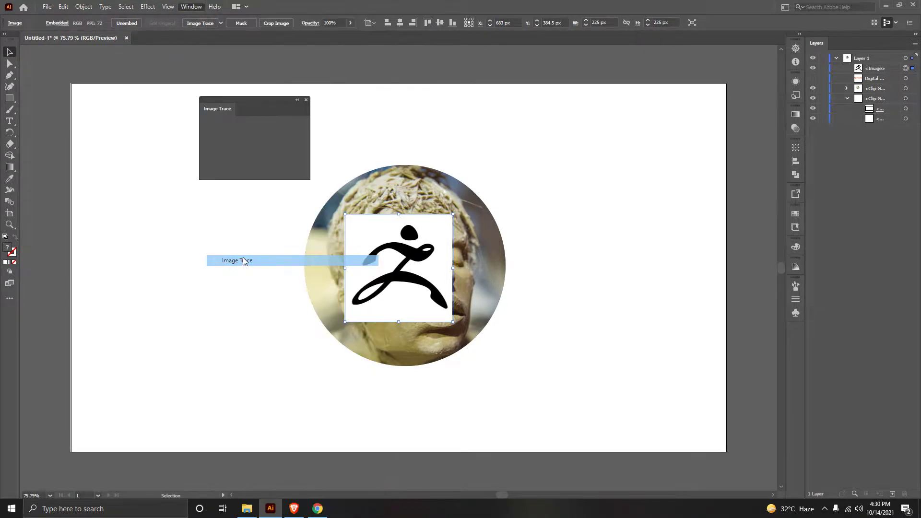
click(245, 143)
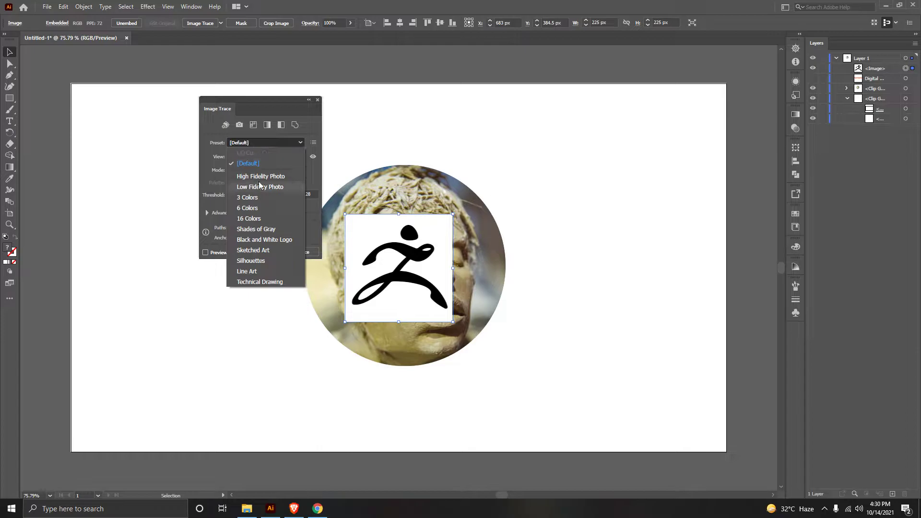
click(263, 239)
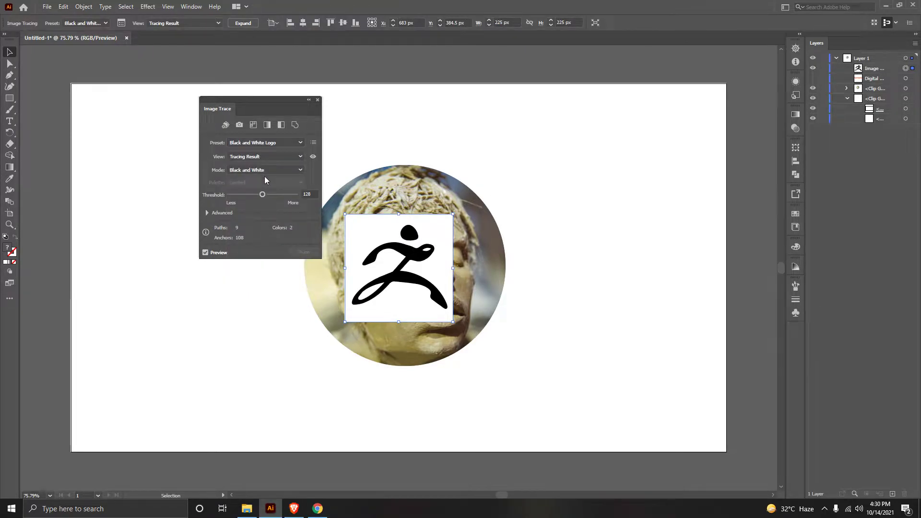
click(317, 100)
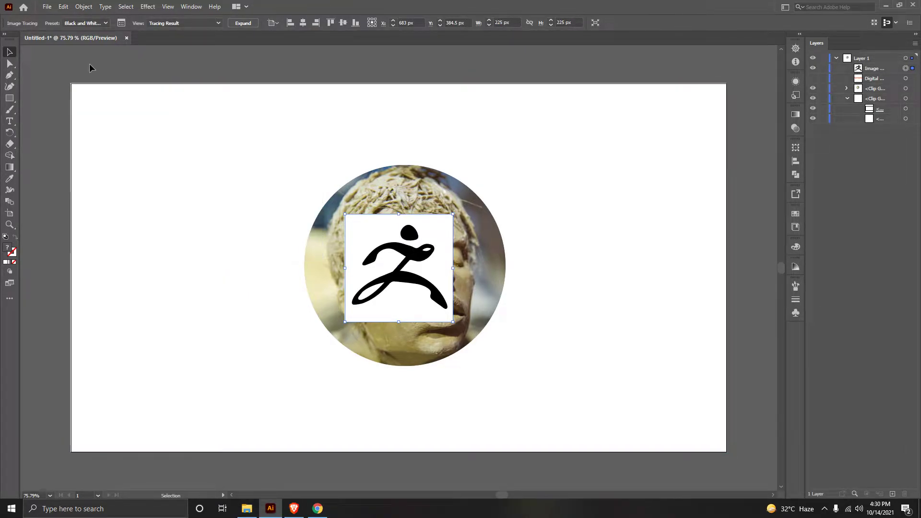
- Expand the tracing into paths and delete the white background paths from the logo group
click(61, 7)
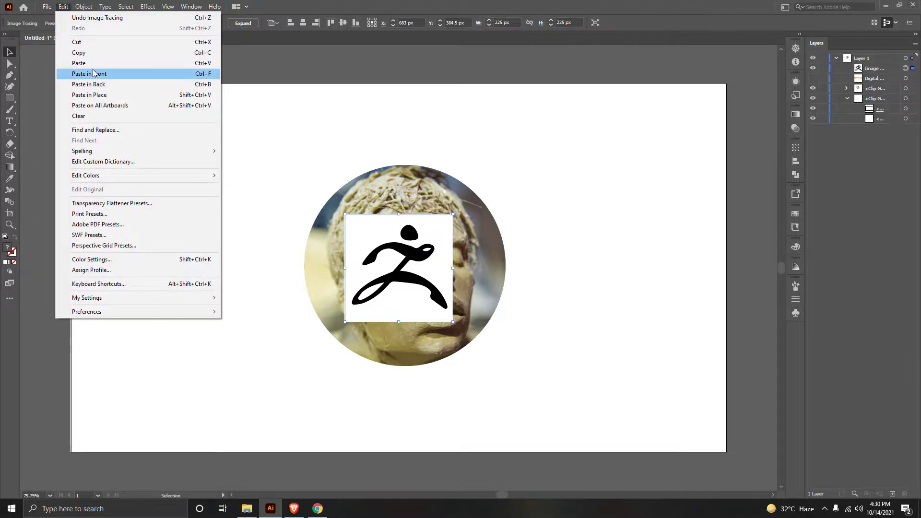
click(103, 119)
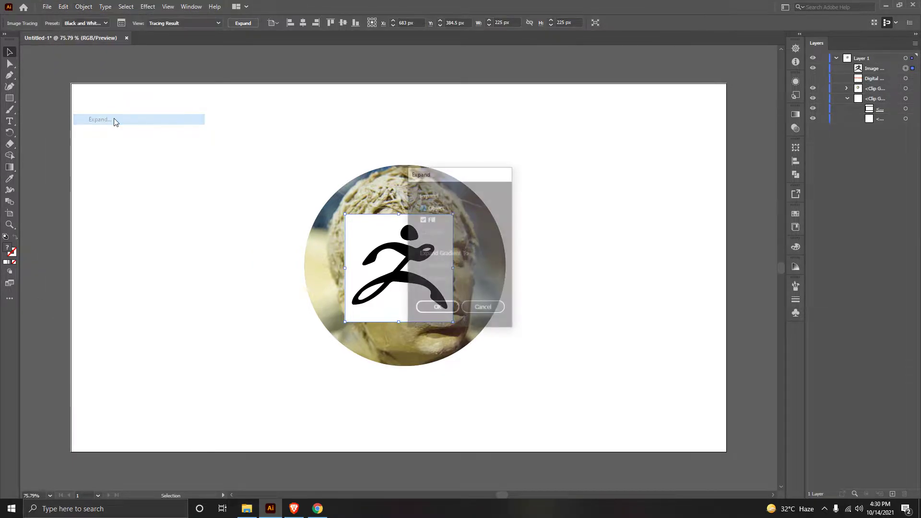
click(437, 309)
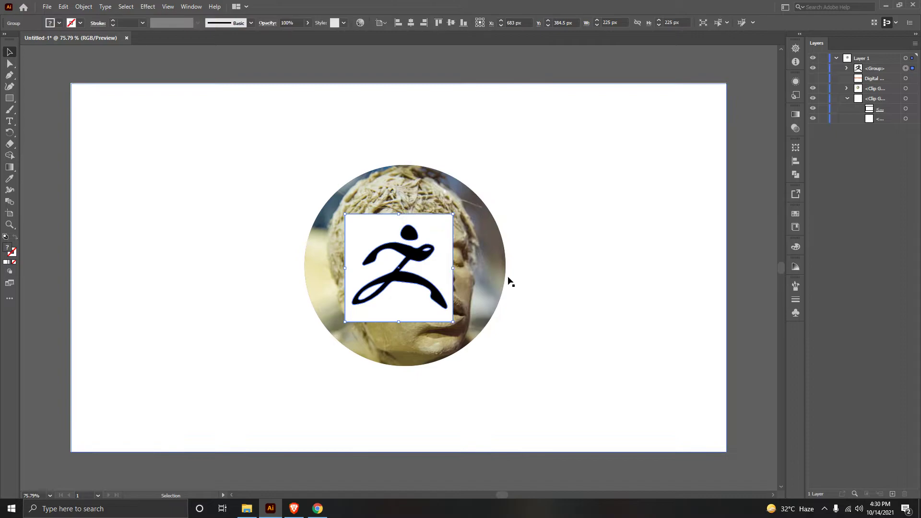
click(846, 69)
click(858, 78)
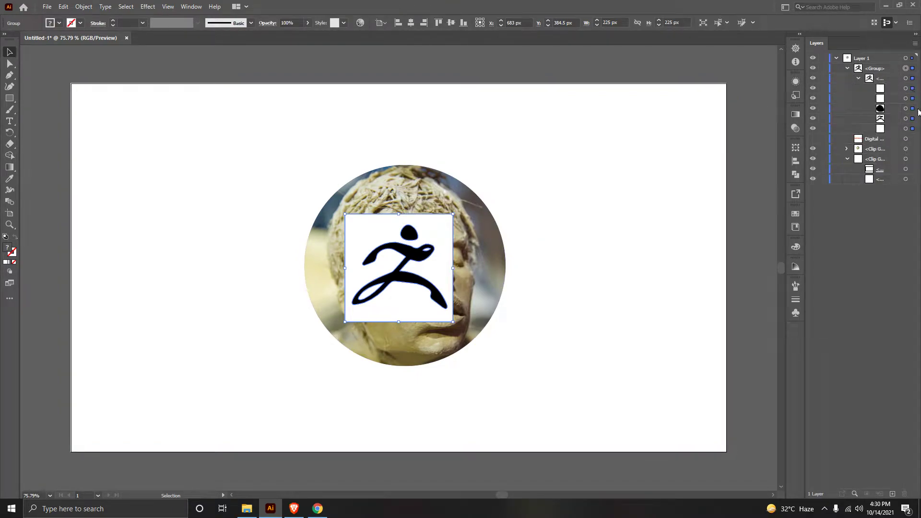
click(916, 129)
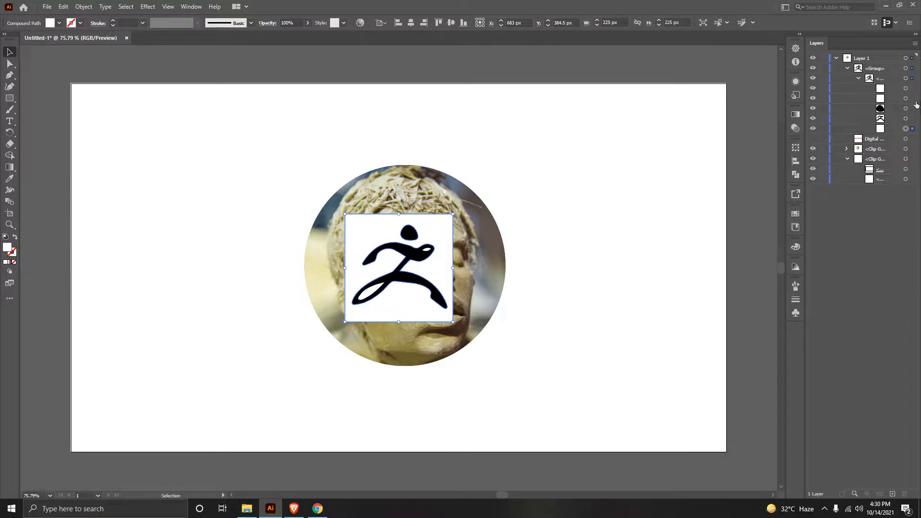
shift+click(914, 97)
key(Delete)
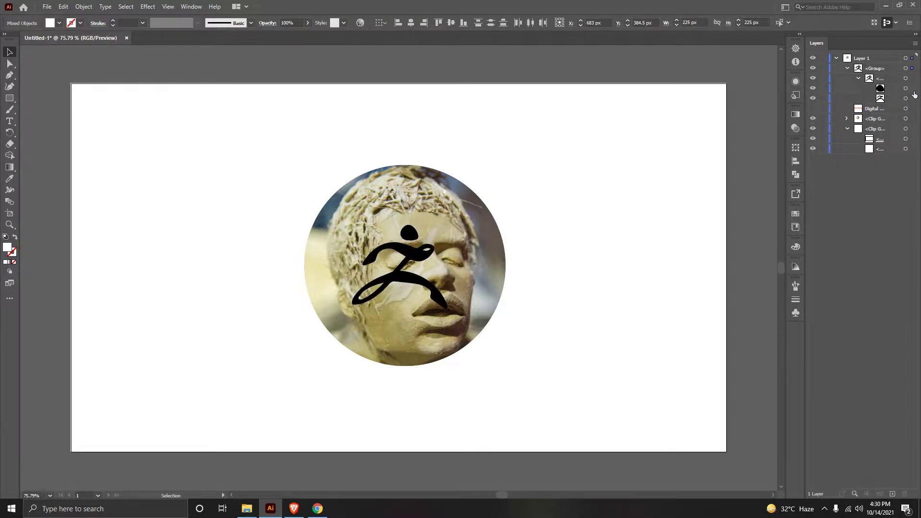
click(848, 68)
- Move the traced ZBrush logo left of the photo circle and scale it down proportionally
click(912, 69)
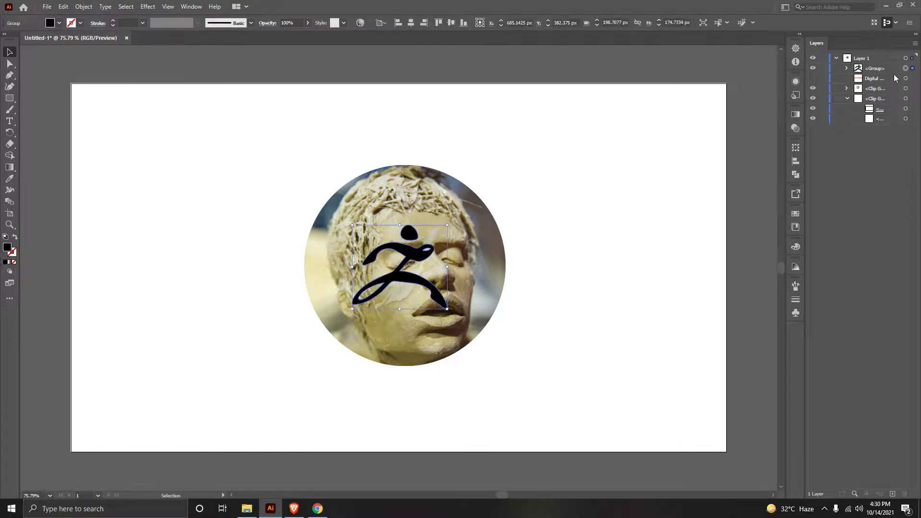
mouse_move(411, 257)
mouse_down()
mouse_move(199, 257)
mouse_move(256, 258)
mouse_up()
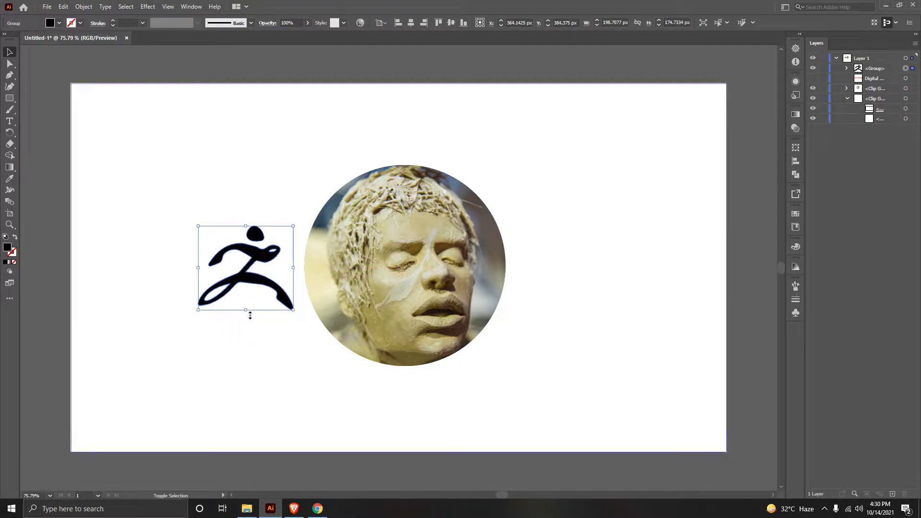
drag(248, 310, 249, 298)
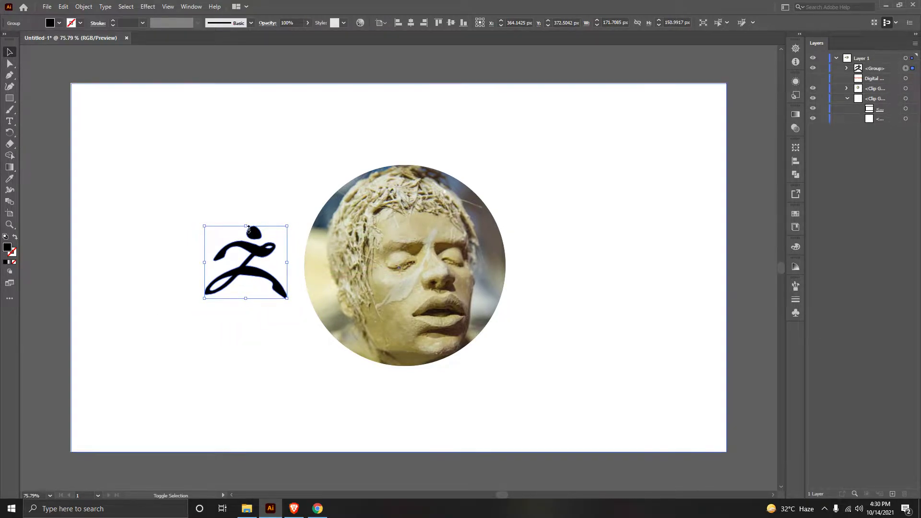
drag(246, 226, 246, 237)
drag(251, 302, 250, 295)
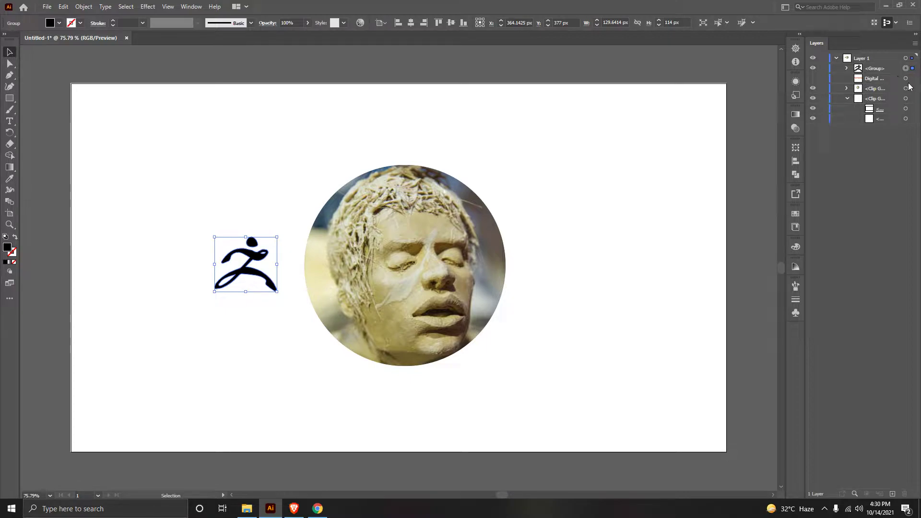
key(ctrl+shift+a)
- Show the Digital Sculpting text and shrink the photo circle together with it
click(813, 78)
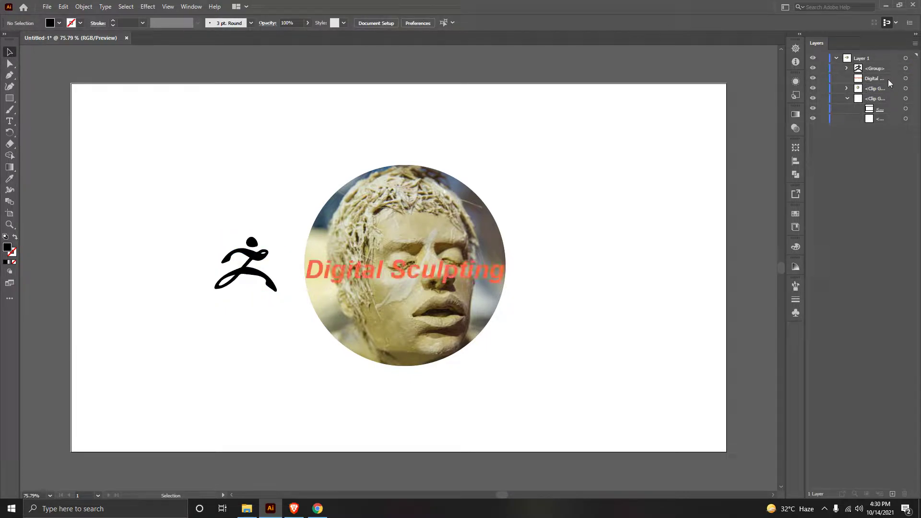
click(911, 78)
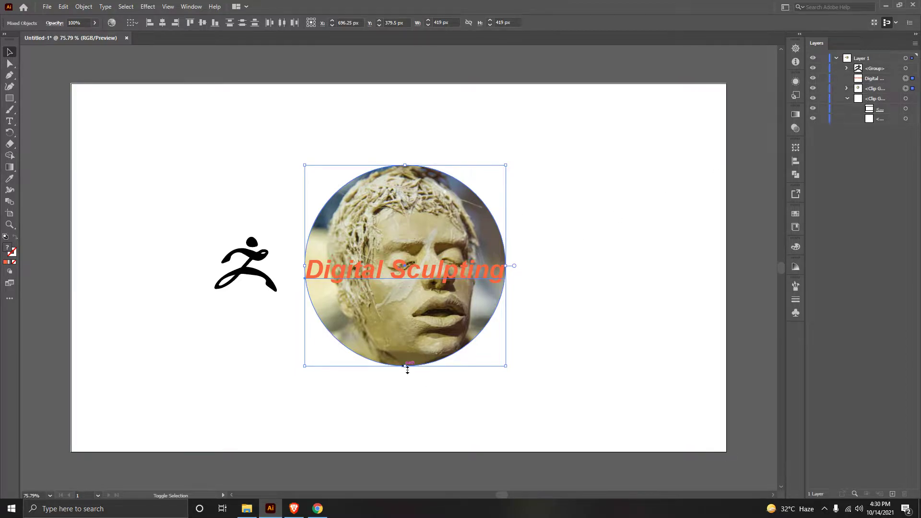
drag(405, 366, 405, 300)
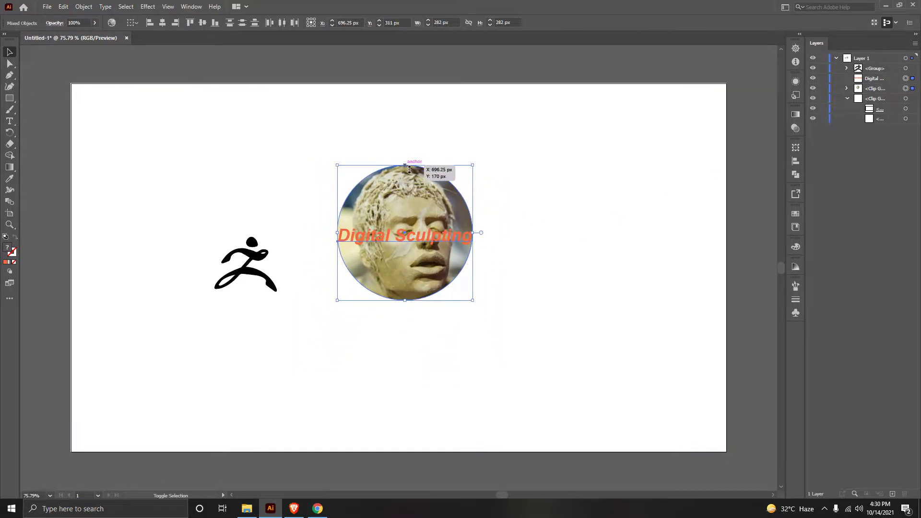
drag(404, 172, 404, 241)
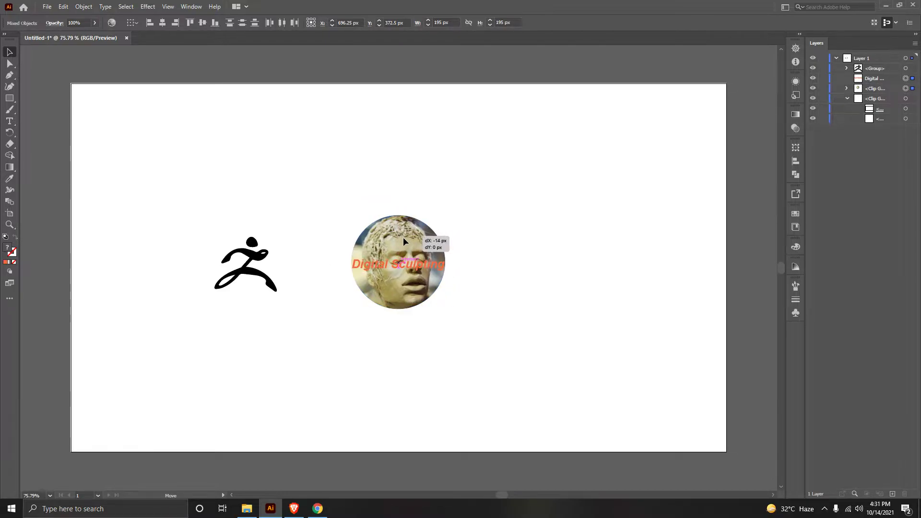
click(403, 238)
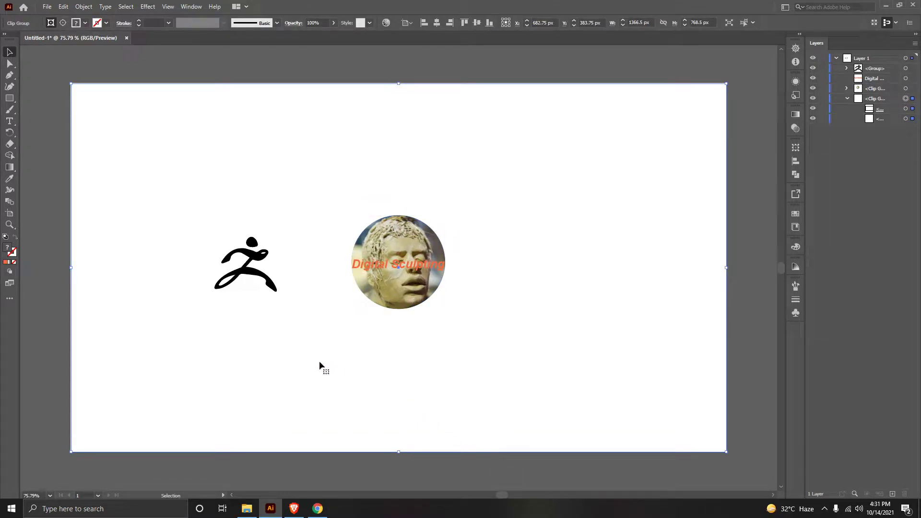
click(318, 509)
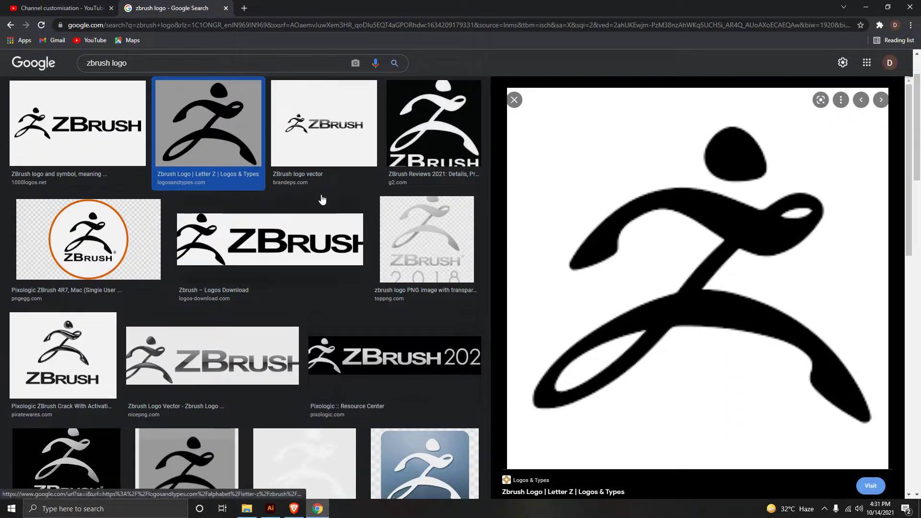
- Search Google Images for the Unreal Engine logo and copy the large 920×920 circular version
double_click(113, 67)
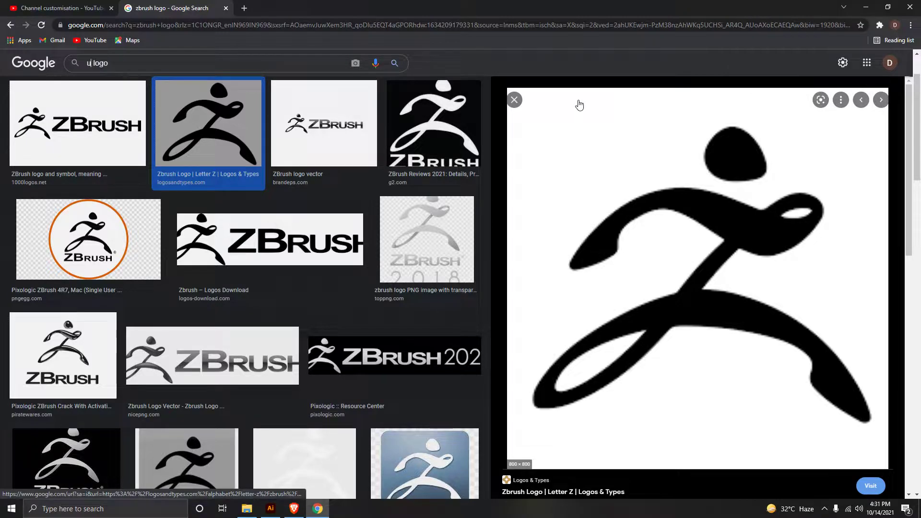
text(nre)
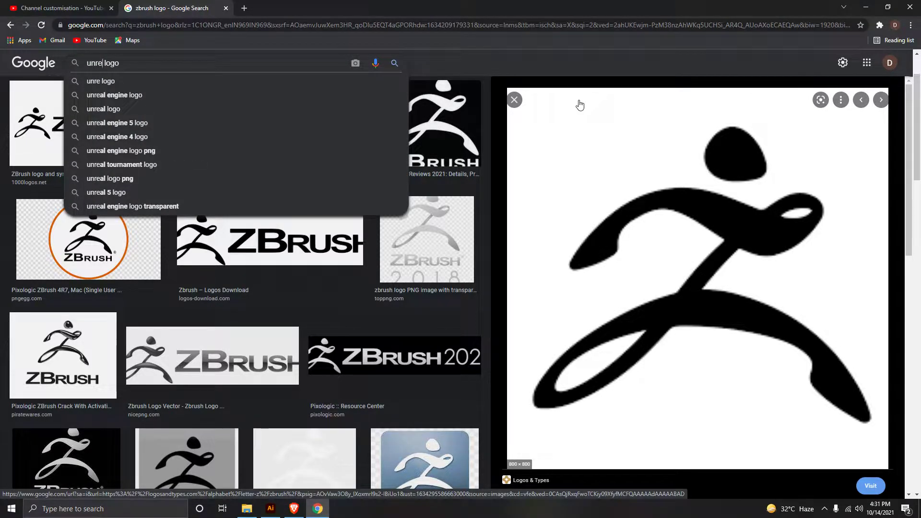
click(134, 95)
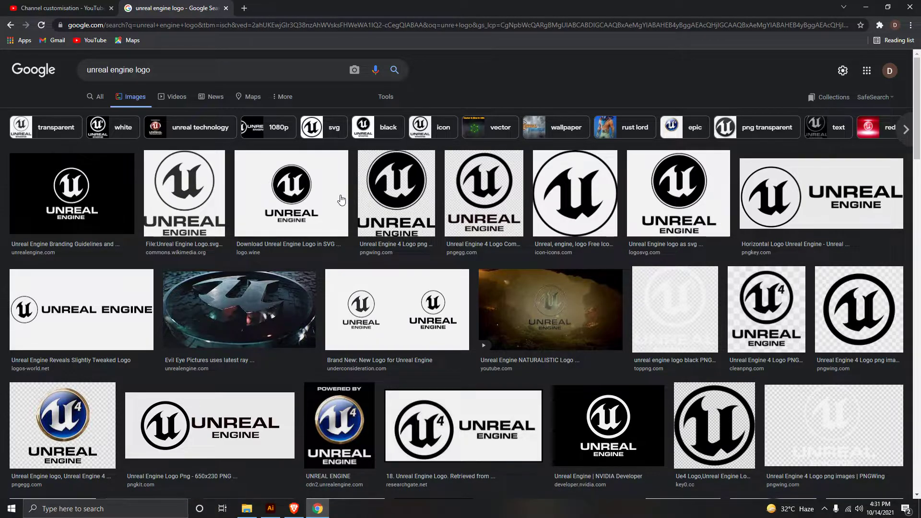
click(585, 205)
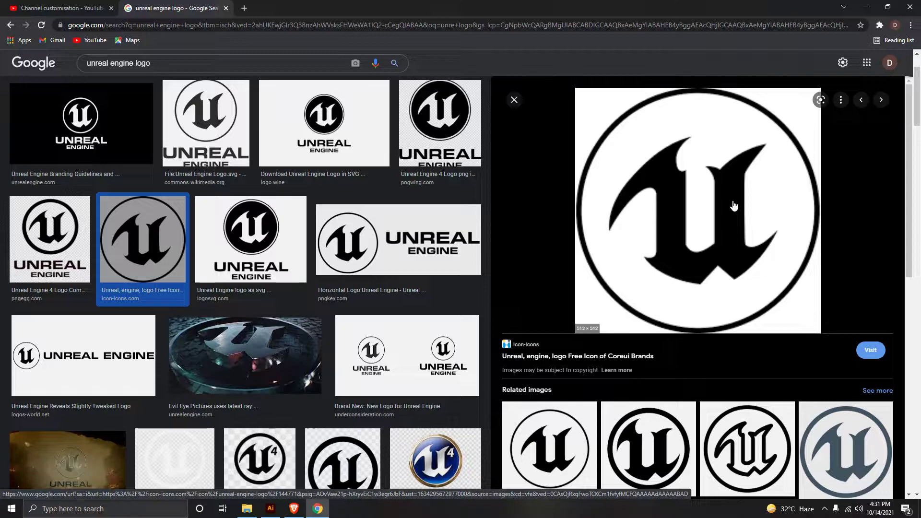
click(670, 436)
right_click(681, 182)
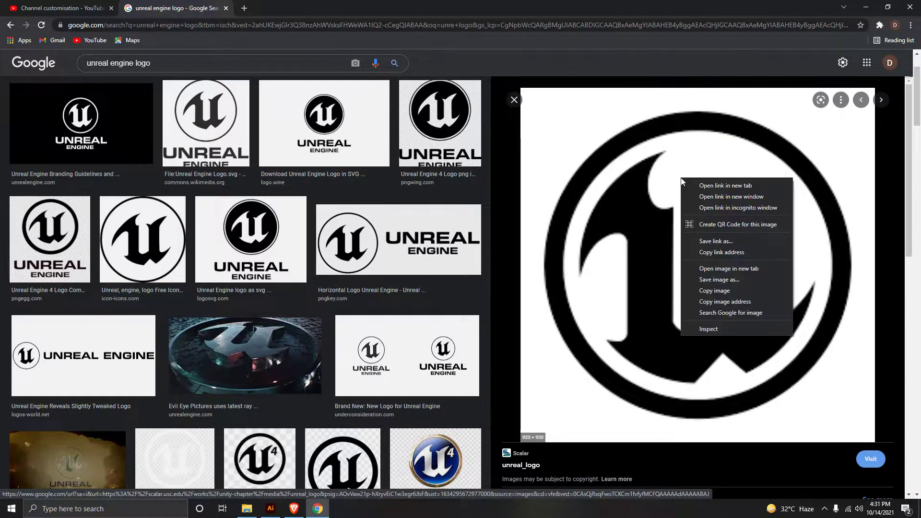
right_click(714, 293)
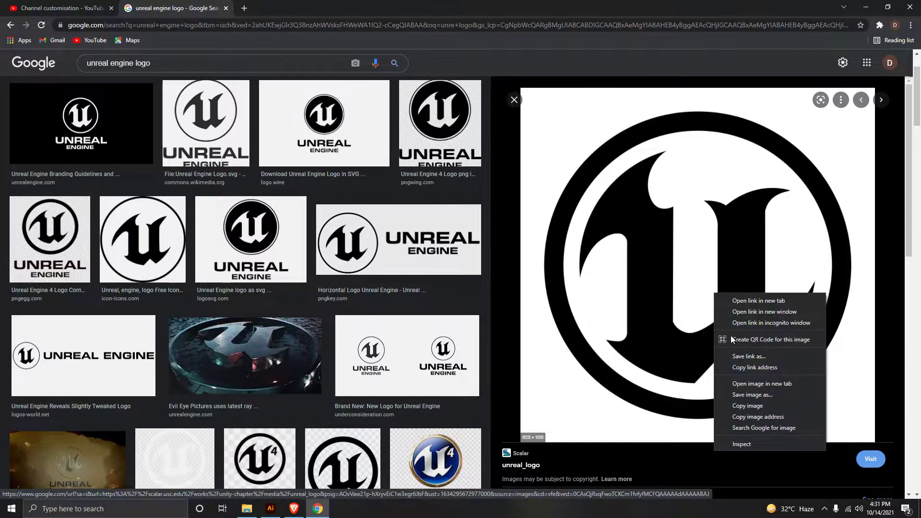
click(749, 407)
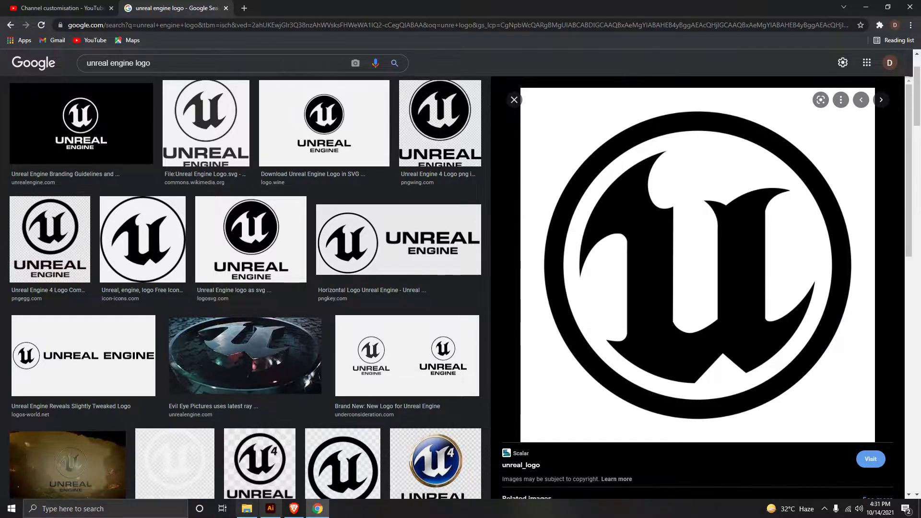
click(271, 509)
- Paste the Unreal Engine logo and trace it with the Black and White Logo preset
key(ctrl+v)
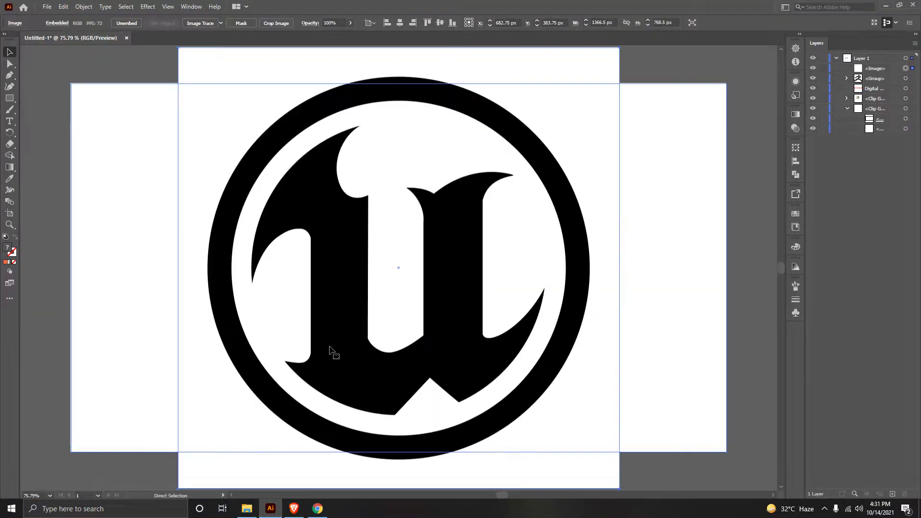
right_click(355, 124)
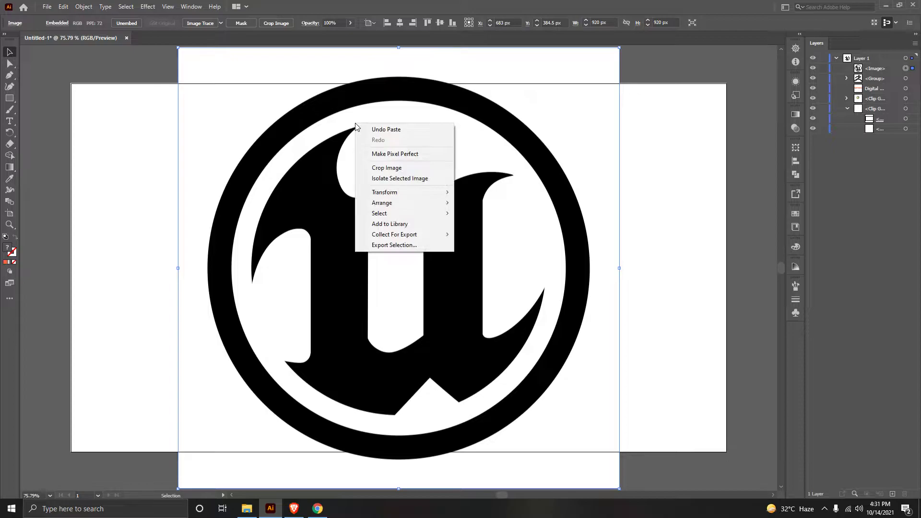
click(191, 7)
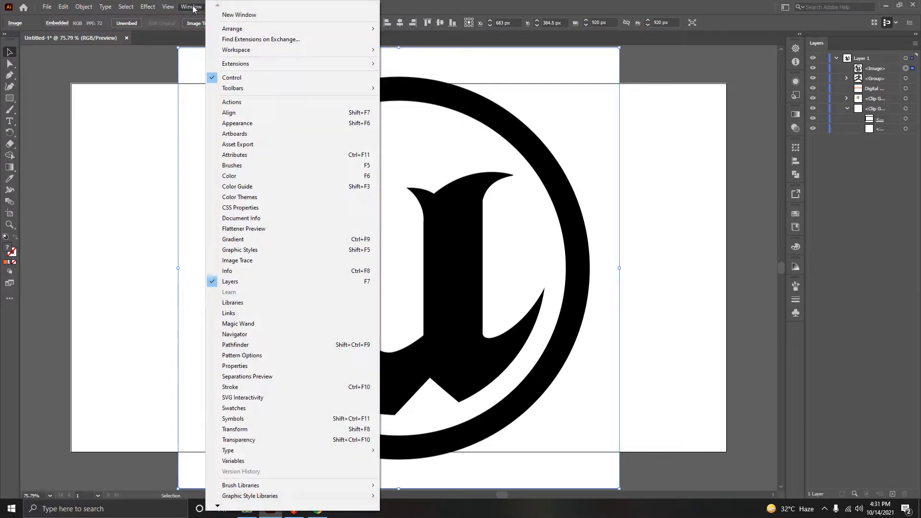
click(250, 263)
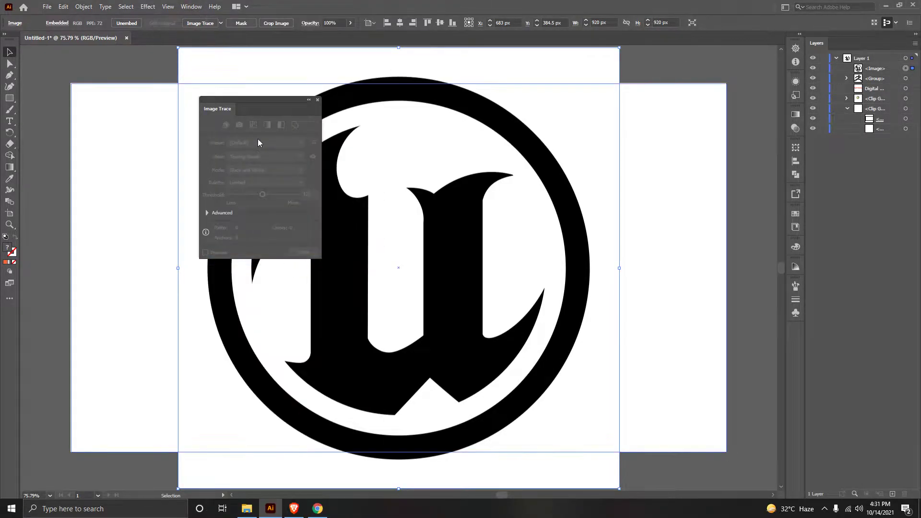
click(768, 148)
click(531, 68)
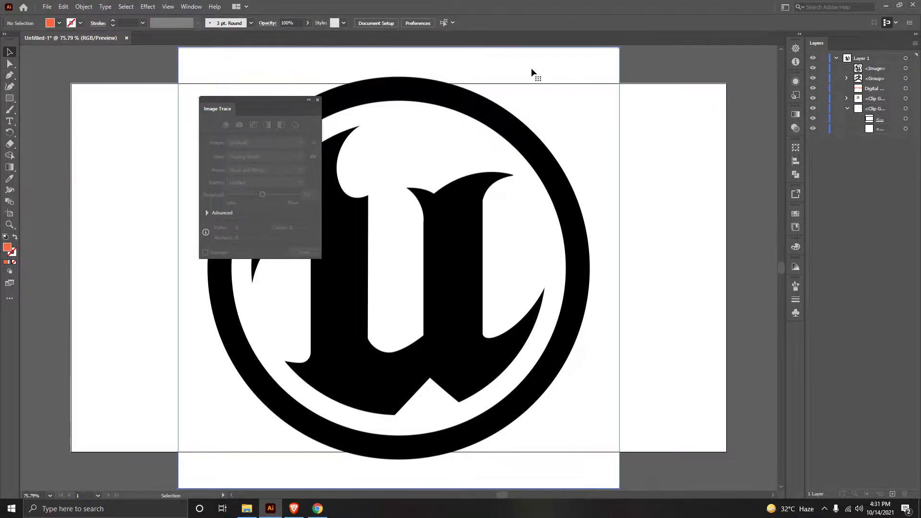
click(260, 143)
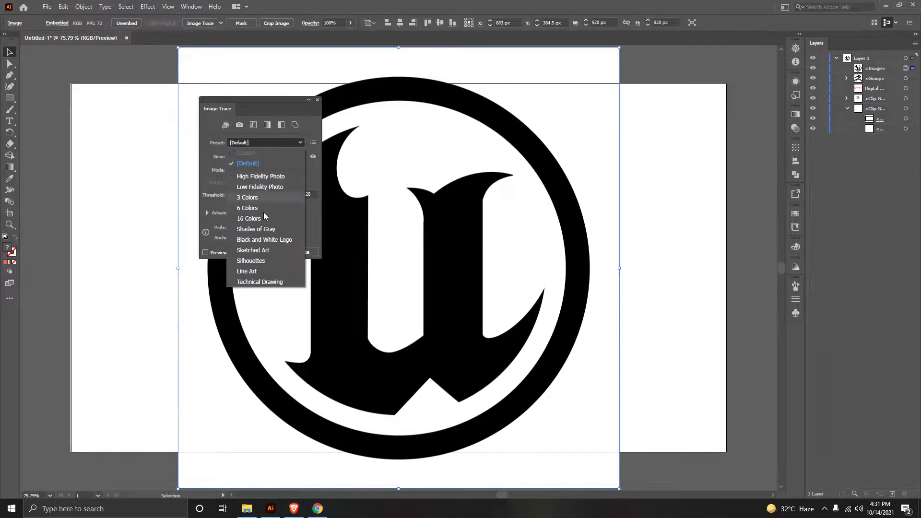
click(266, 241)
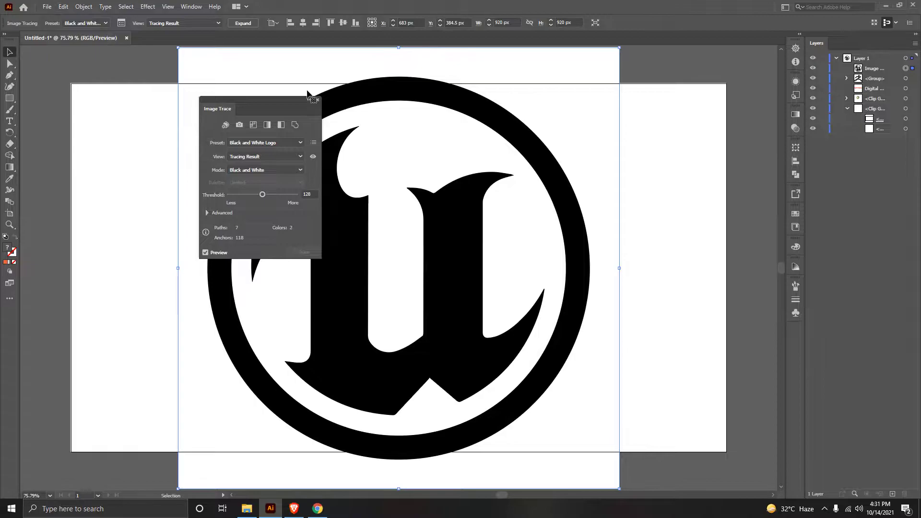
click(319, 100)
- Expand the trace and delete the white background square and inner white fill
click(48, 6)
mouse_move(84, 6)
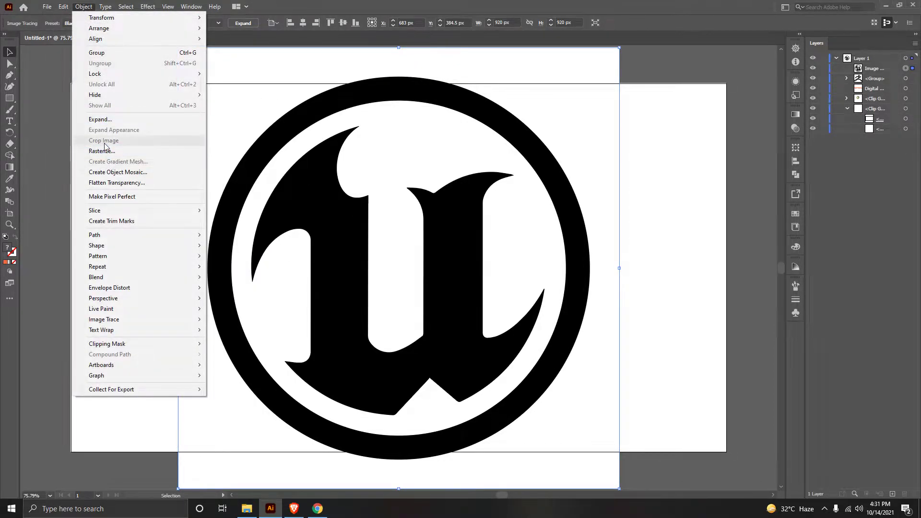
click(102, 119)
click(438, 308)
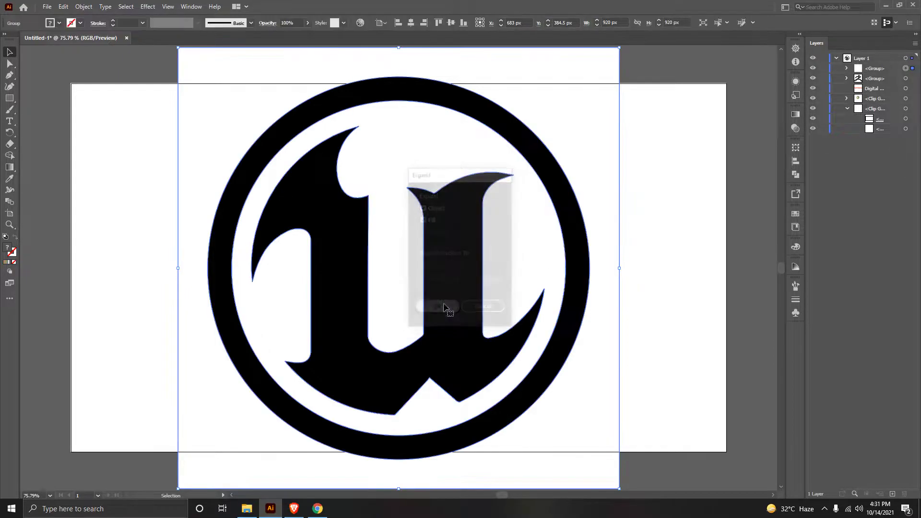
click(9, 64)
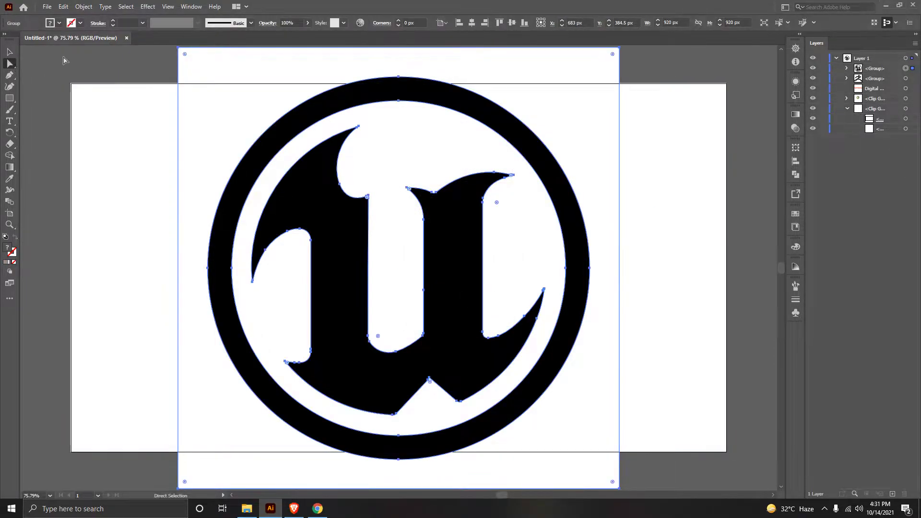
click(569, 72)
key(Delete)
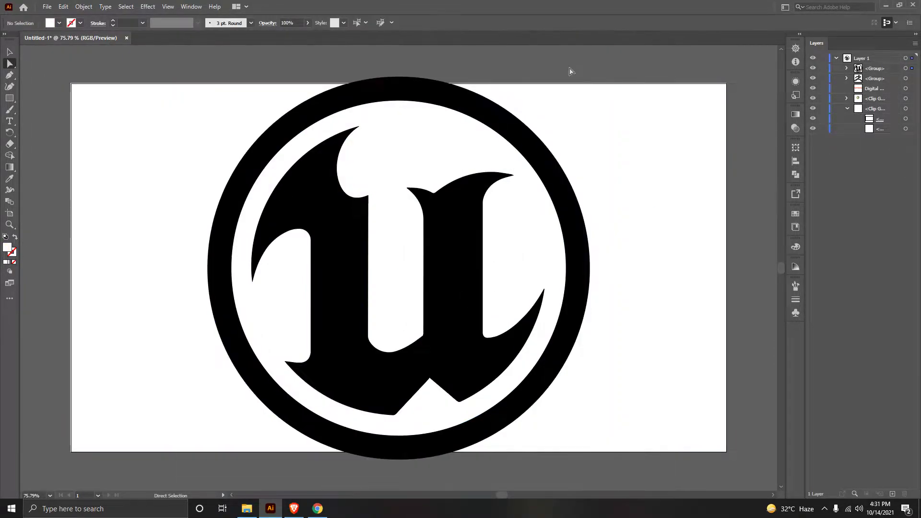
click(443, 155)
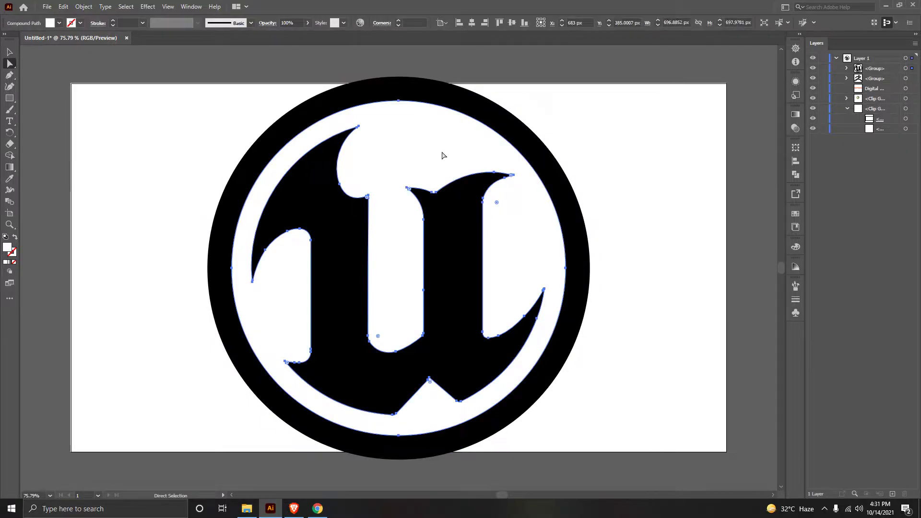
key(Delete)
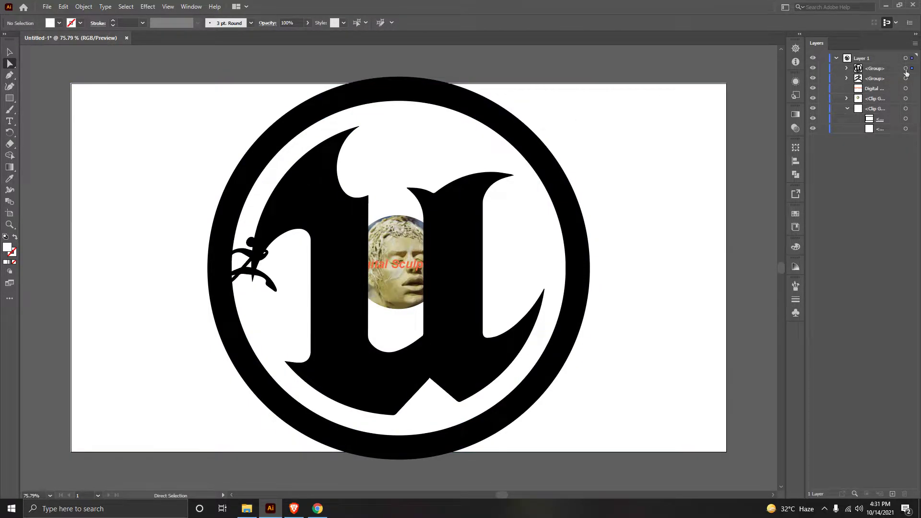
click(913, 69)
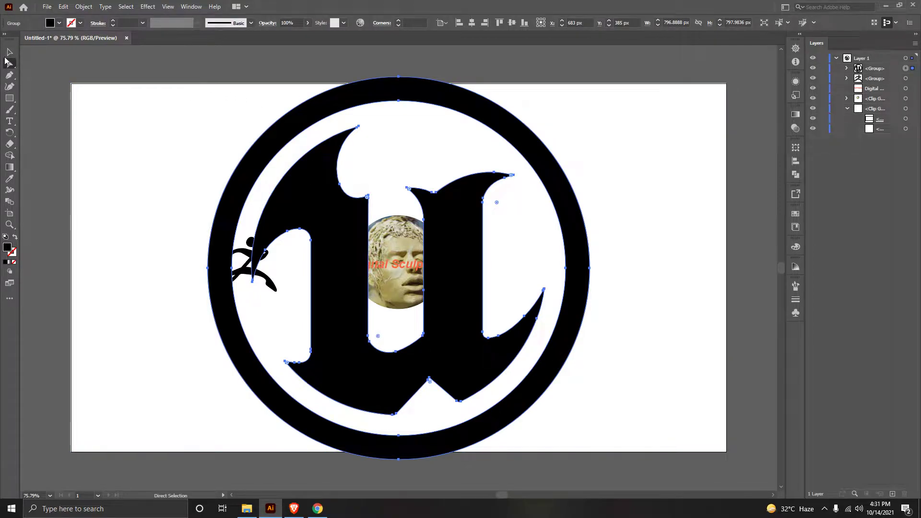
click(9, 51)
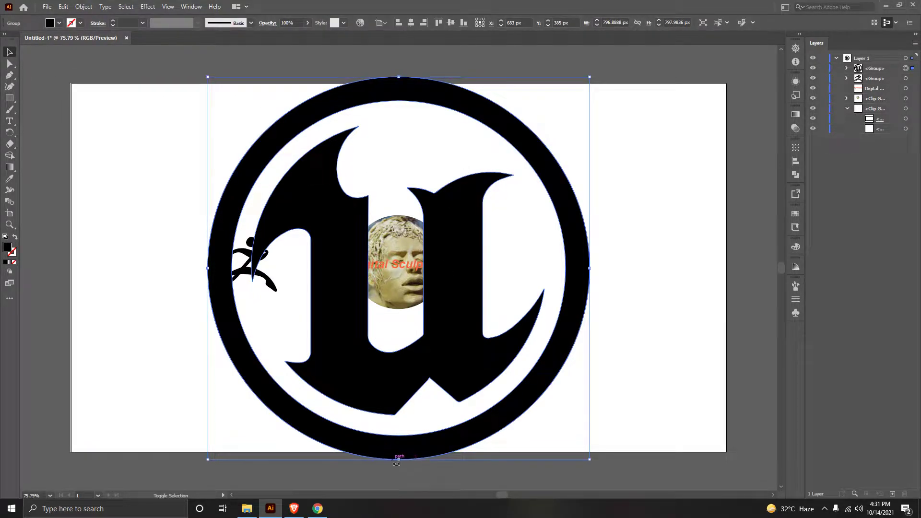
- Scale the Unreal logo down to about 111 px and set it beside the running figure
drag(398, 460, 398, 193)
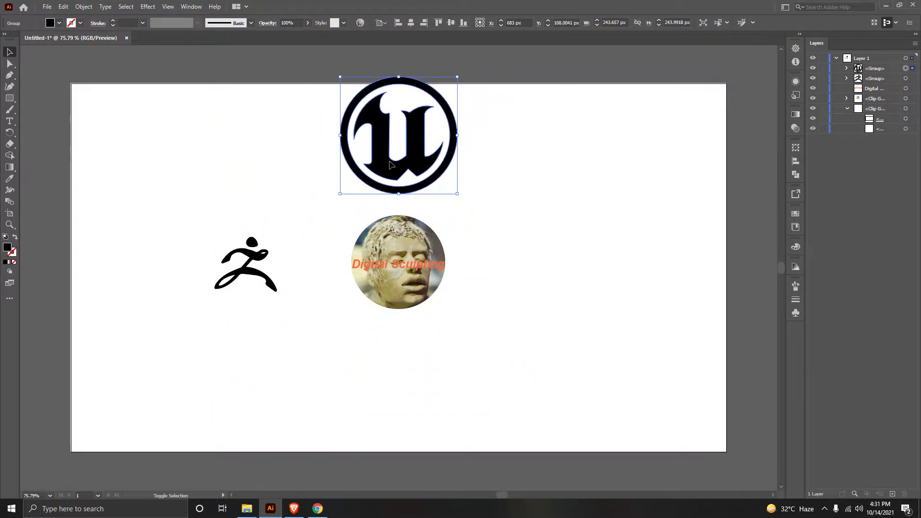
drag(398, 78, 401, 141)
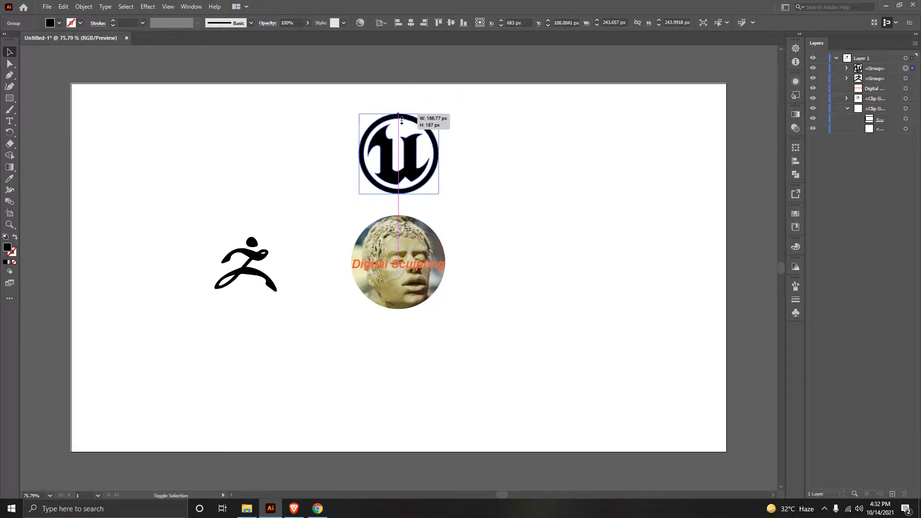
drag(405, 175, 318, 279)
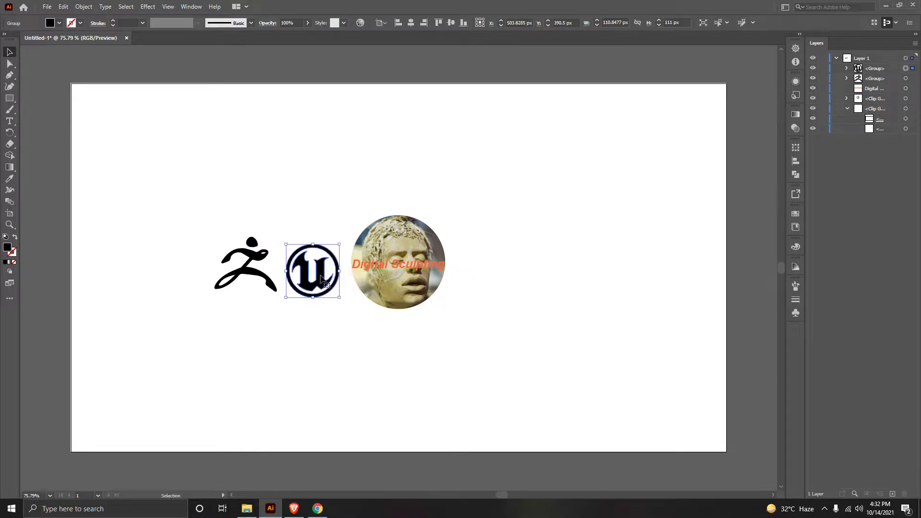
drag(313, 244, 317, 237)
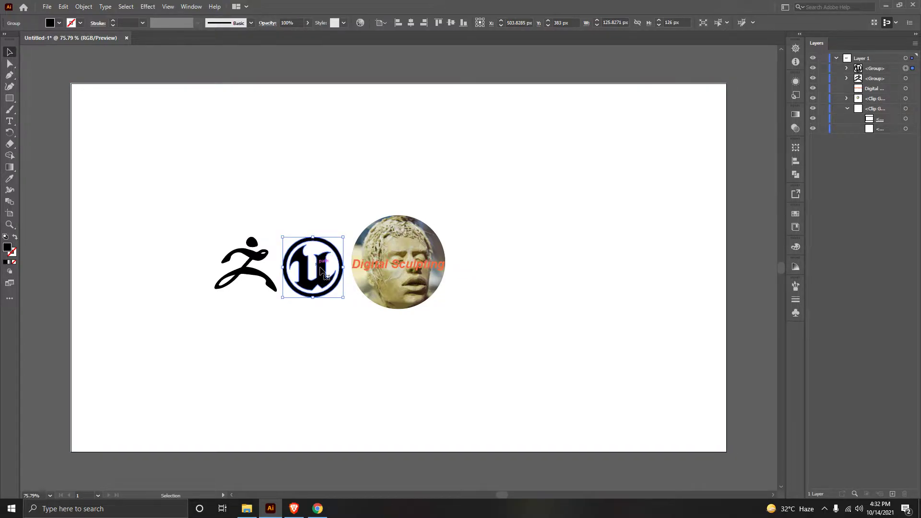
click(484, 350)
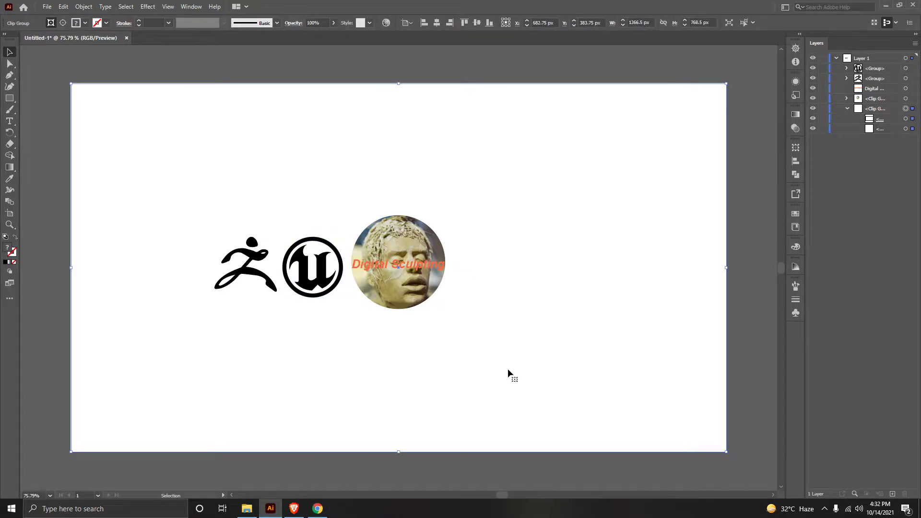
click(293, 509)
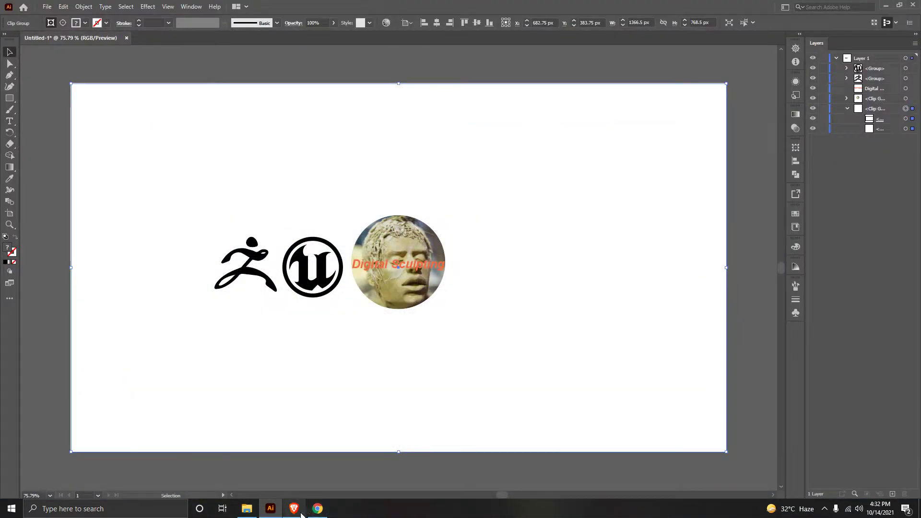
- Change the Google image search from Unreal Engine to toolbag logos
click(318, 510)
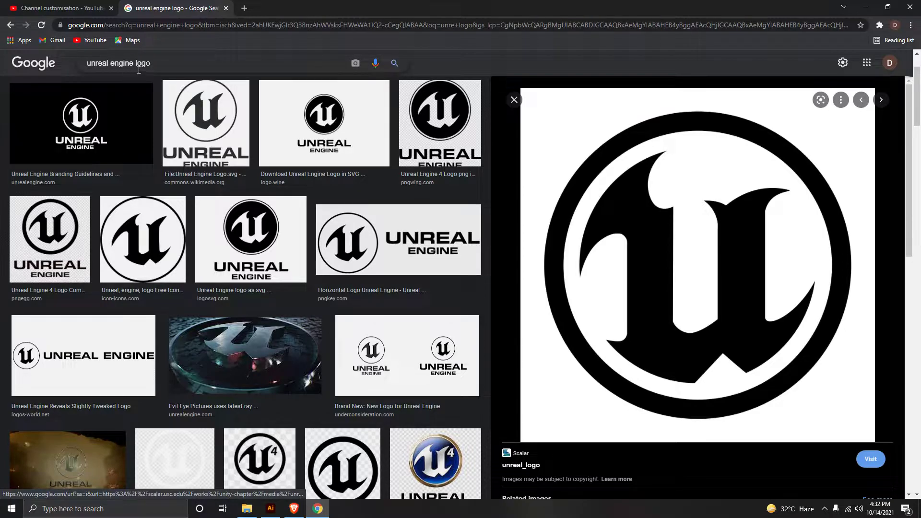
drag(134, 67, 62, 65)
text(t)
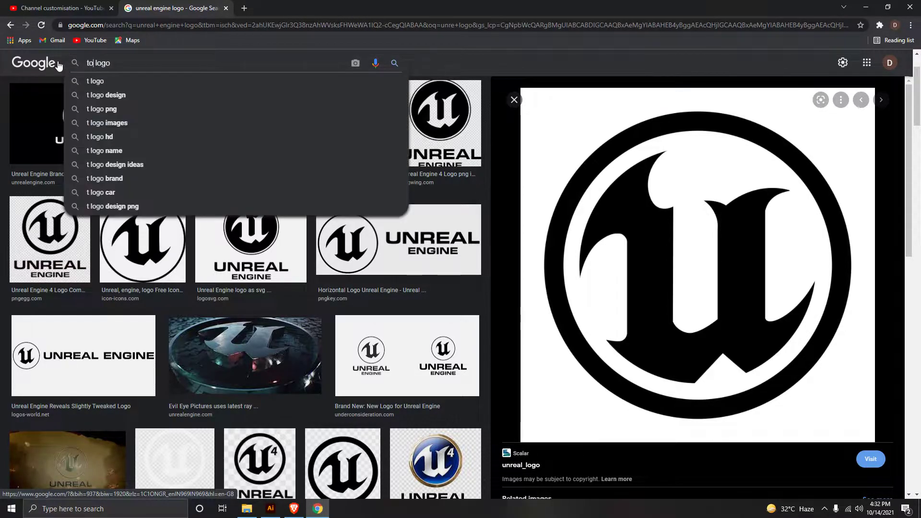
text(ol)
key(BackSpace)
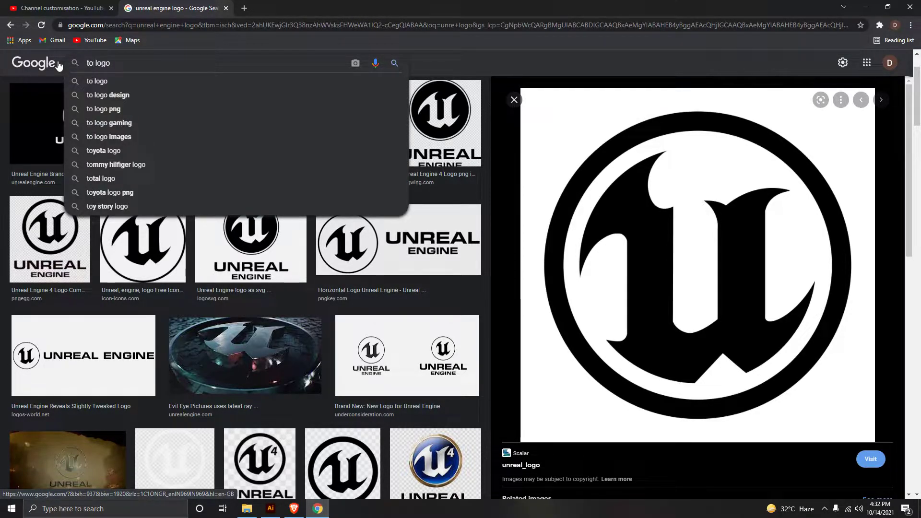
text(olbag)
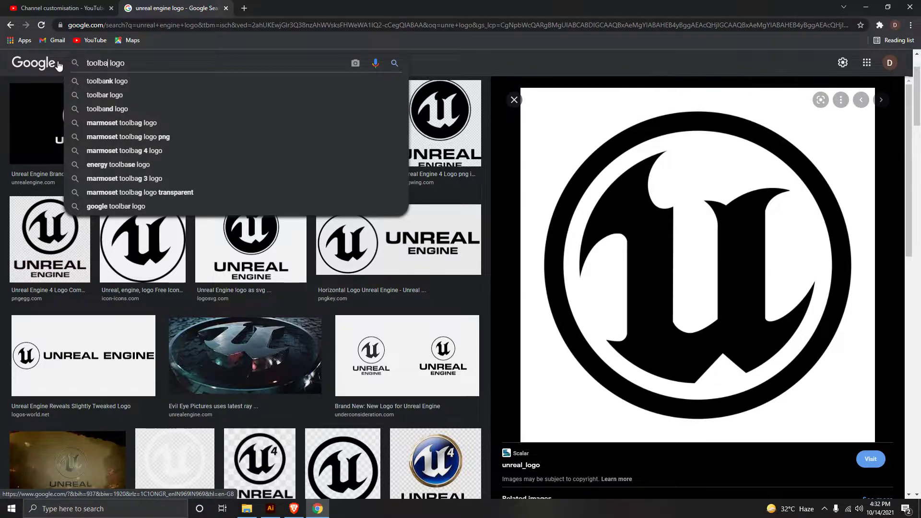
key(Return)
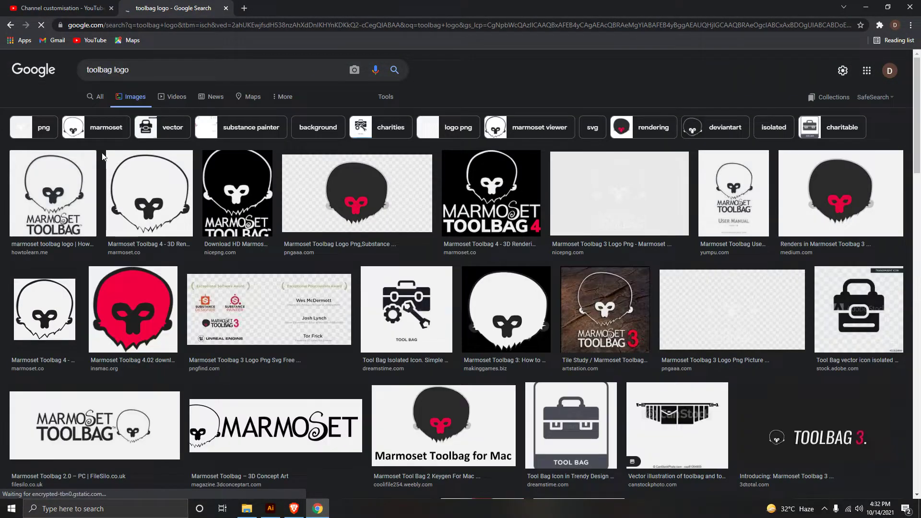
- Copy the black-and-white Marmoset Toolbag 4 skull logo from its large preview
click(185, 204)
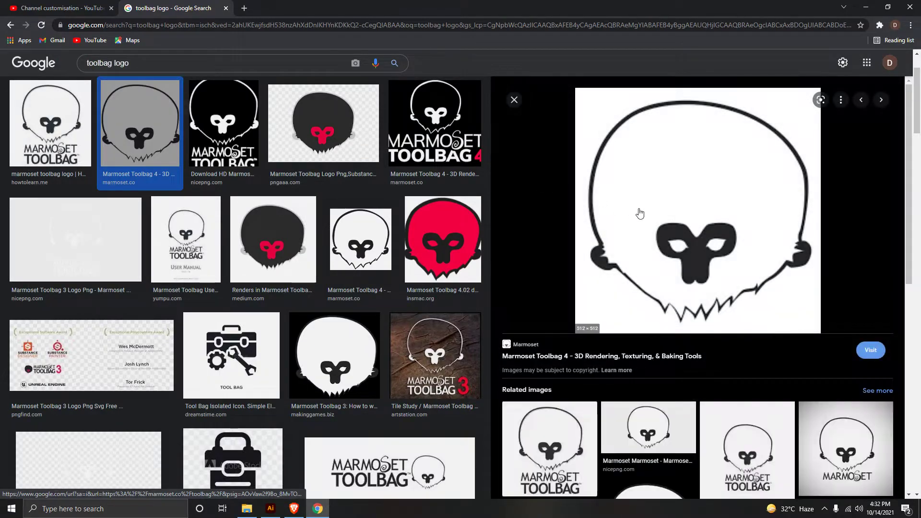
right_click(688, 217)
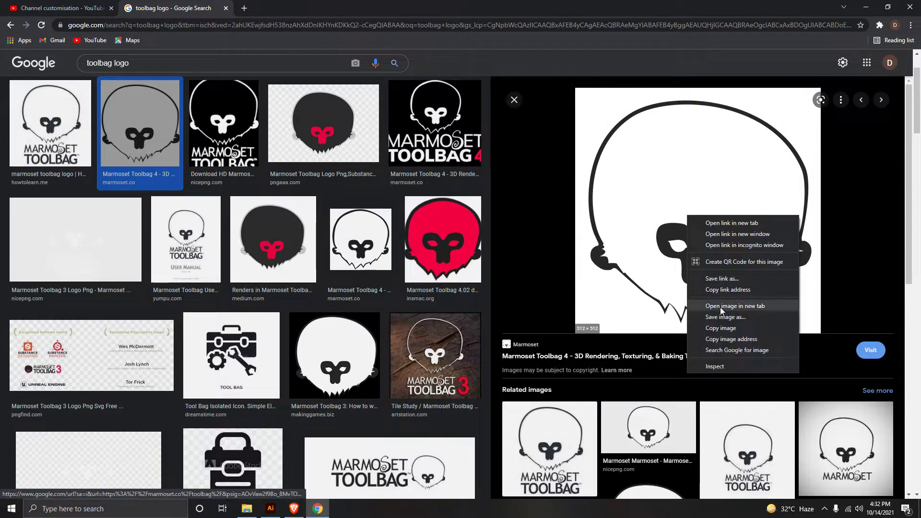
right_click(650, 177)
click(693, 290)
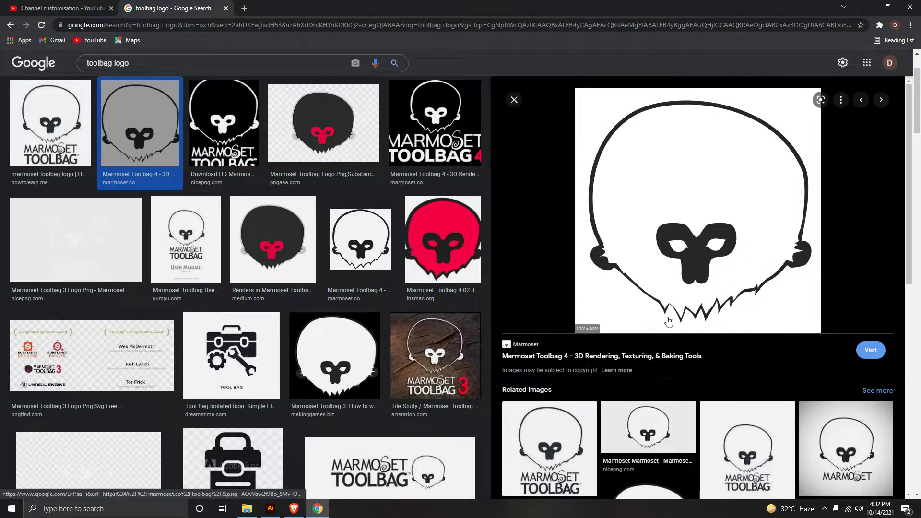
click(291, 510)
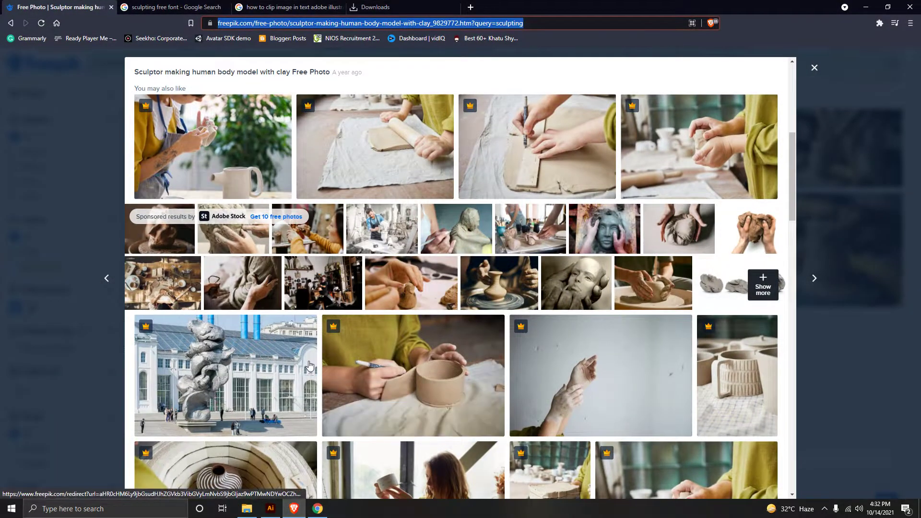
- Paste the skull logo into Illustrator and trace it with the Black and White Logo preset
click(270, 510)
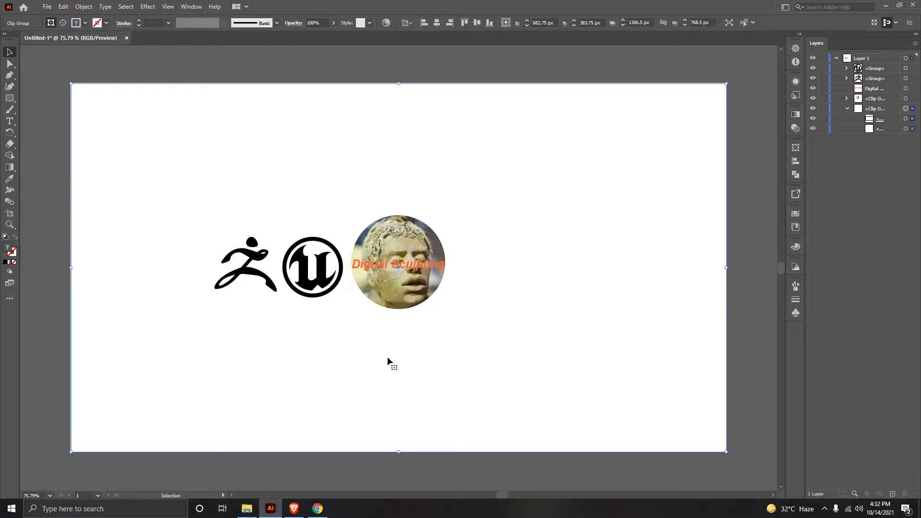
key(ctrl+v)
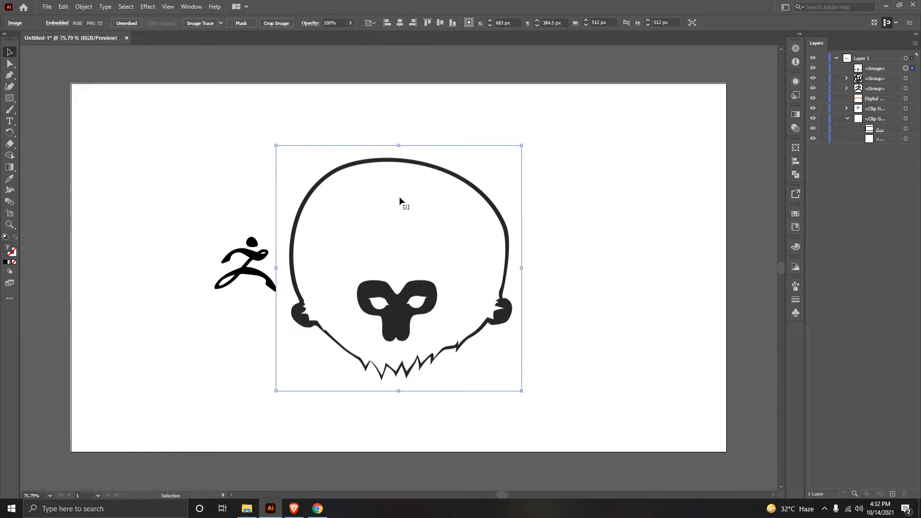
click(191, 7)
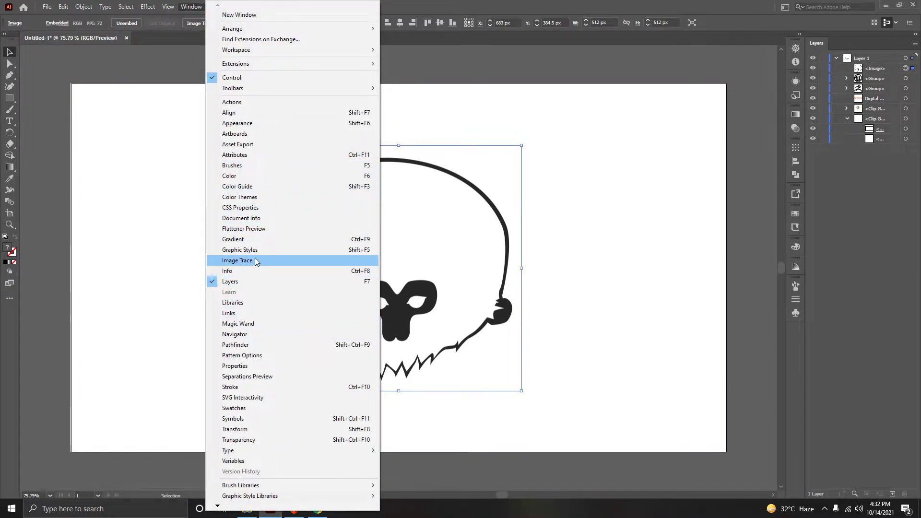
click(252, 260)
click(565, 187)
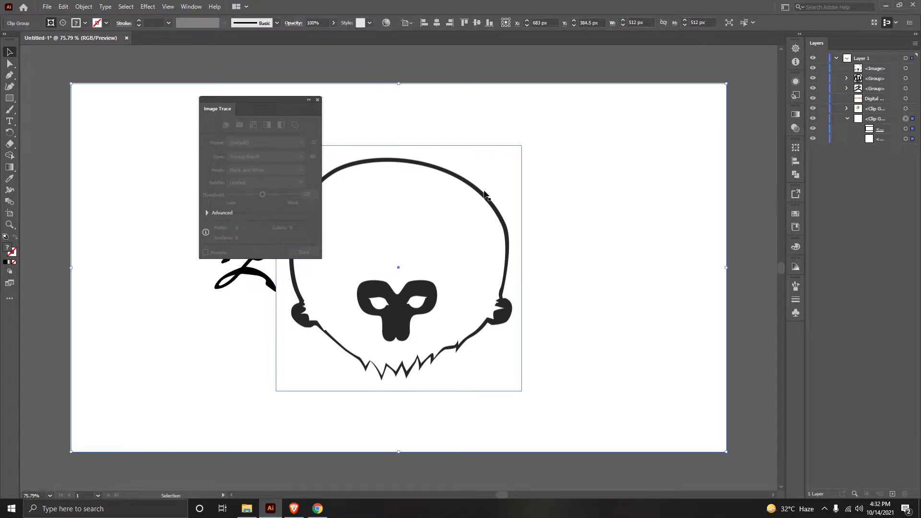
click(473, 183)
click(251, 142)
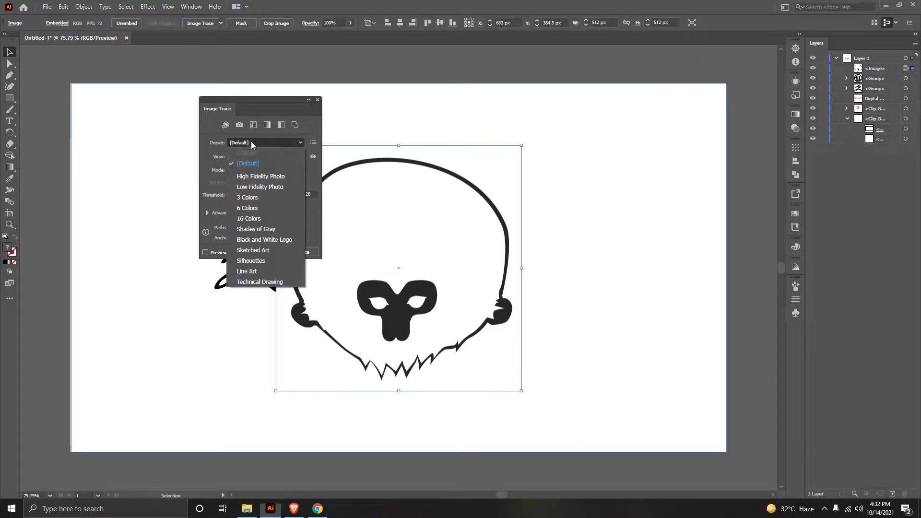
click(266, 240)
- Expand the traced skull into editable vector shapes
click(83, 6)
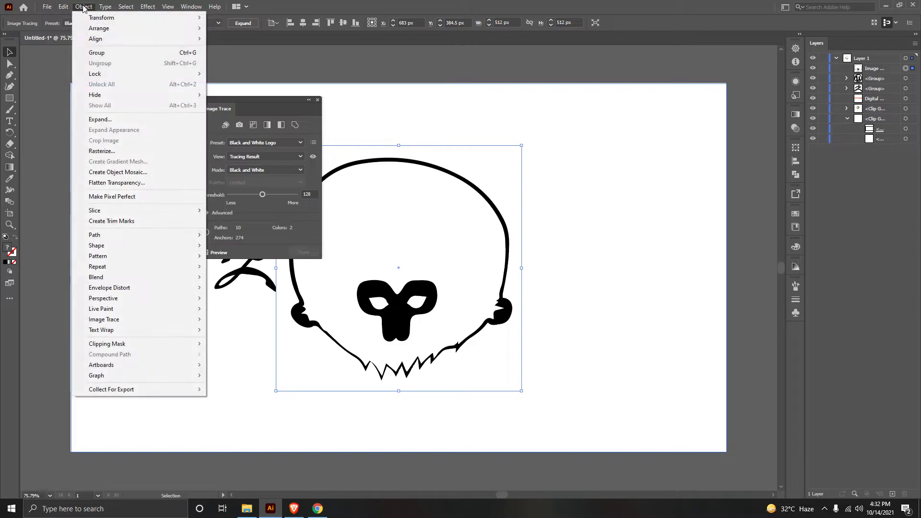
click(110, 120)
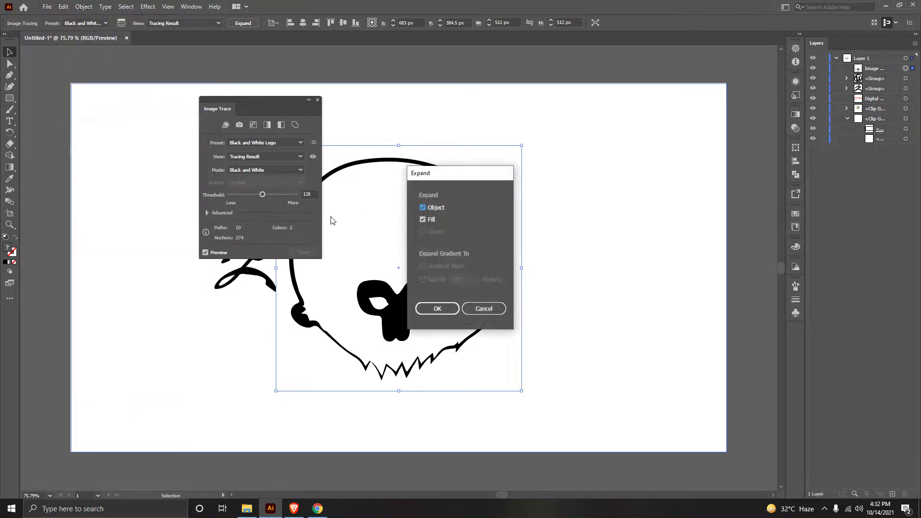
click(435, 308)
- Expand the skull group in Layers and delete its white background shape
click(317, 101)
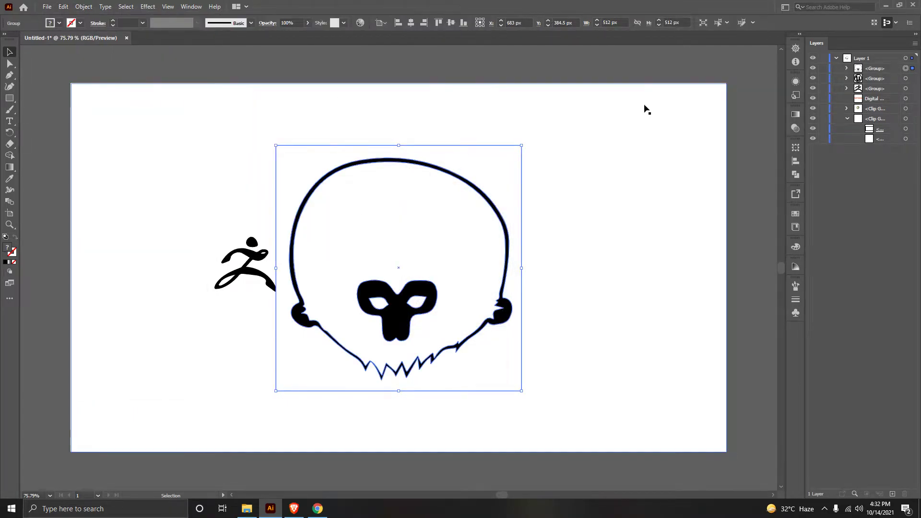
click(846, 68)
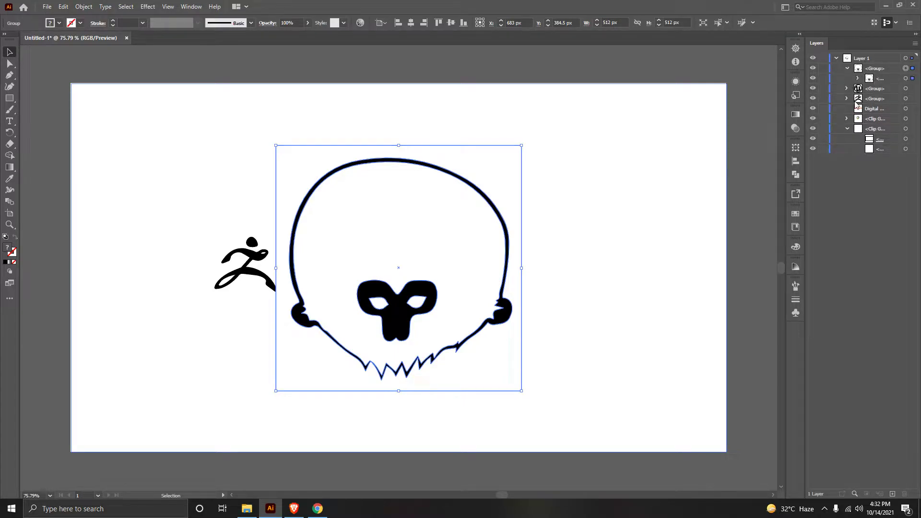
click(846, 89)
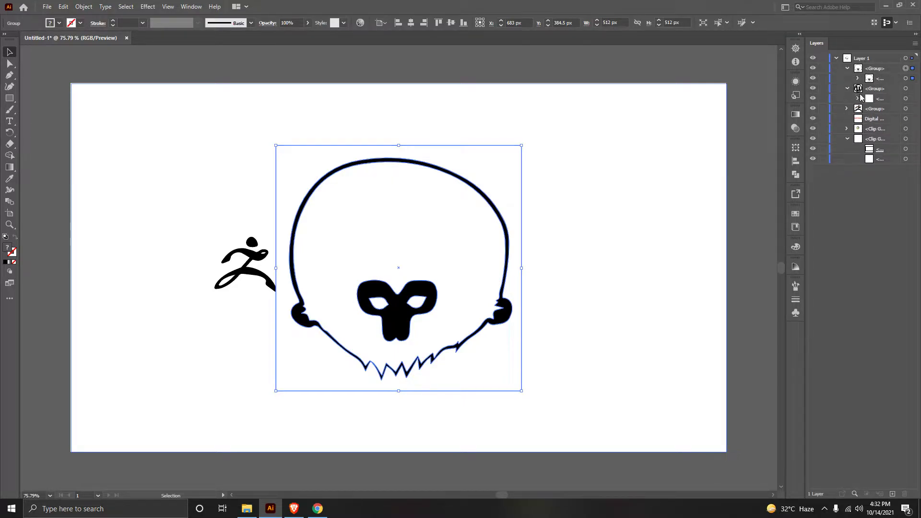
click(857, 99)
click(857, 99)
click(846, 68)
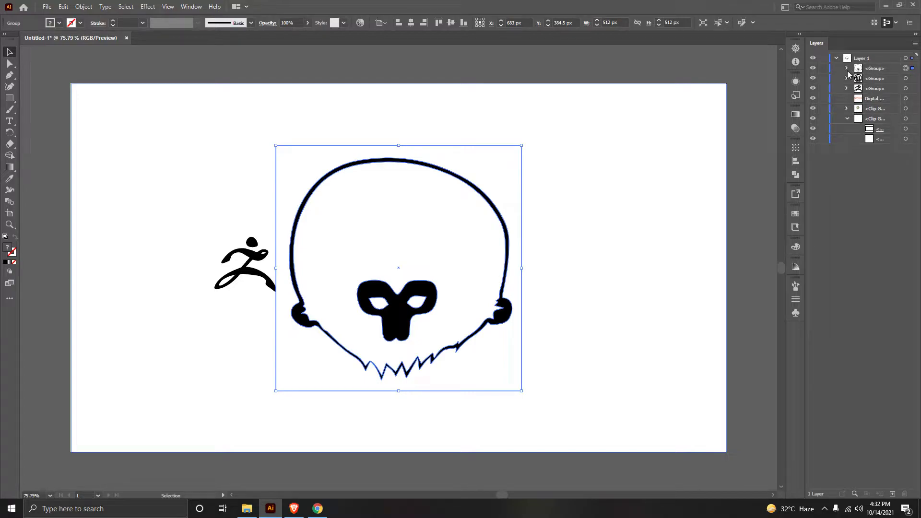
click(847, 69)
click(858, 79)
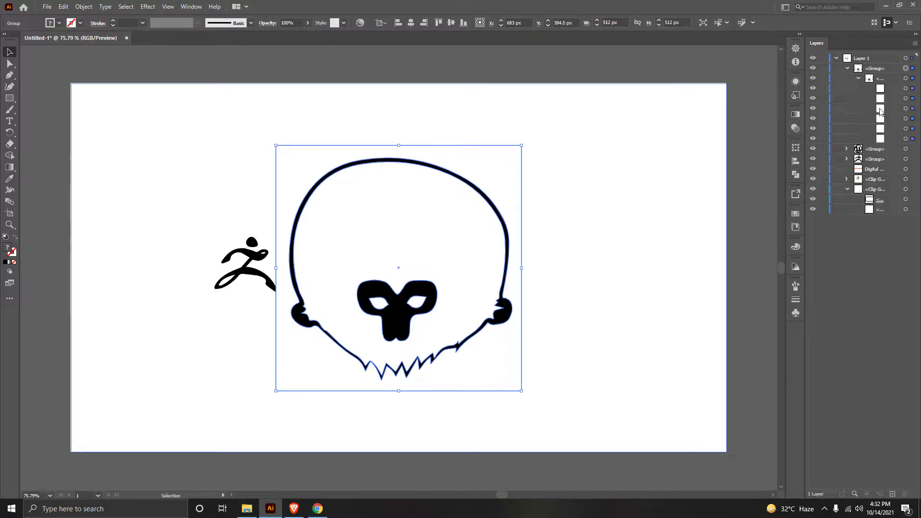
click(912, 139)
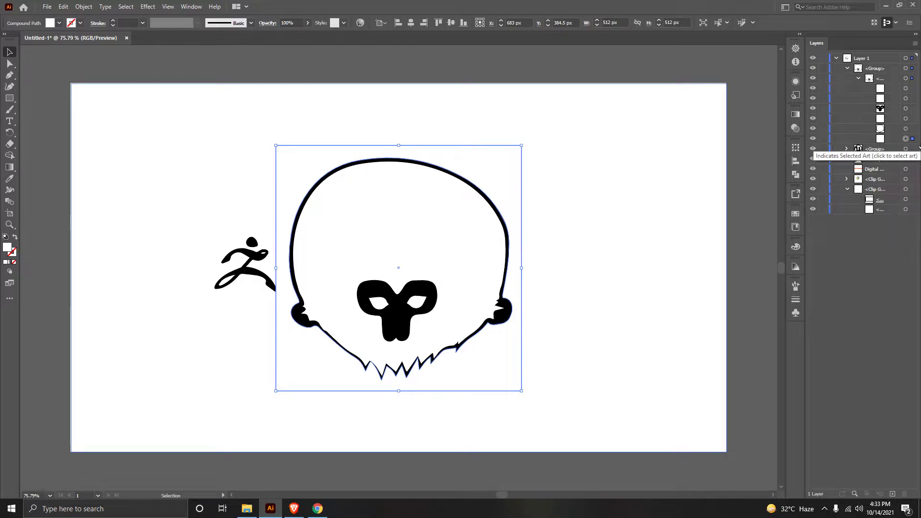
key(Delete)
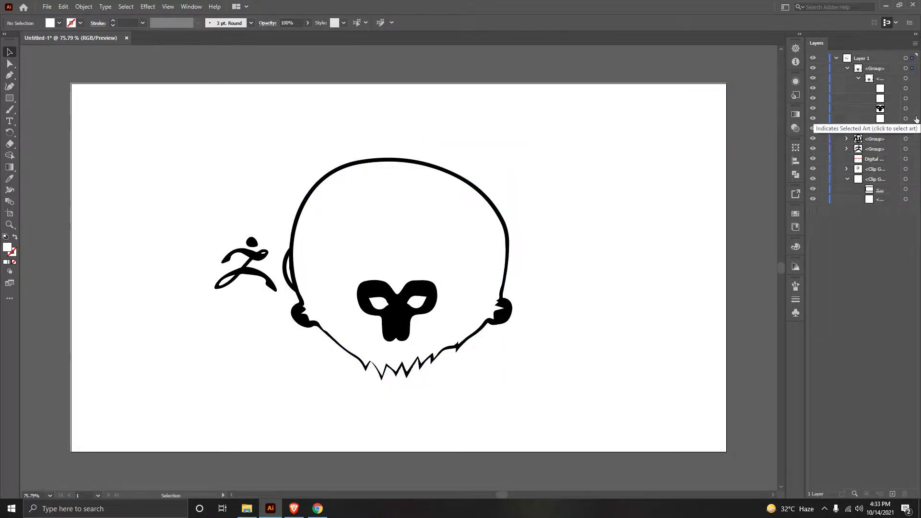
- Delete the three remaining white shapes inside the skull and select the whole skull group
click(913, 117)
shift+click(913, 98)
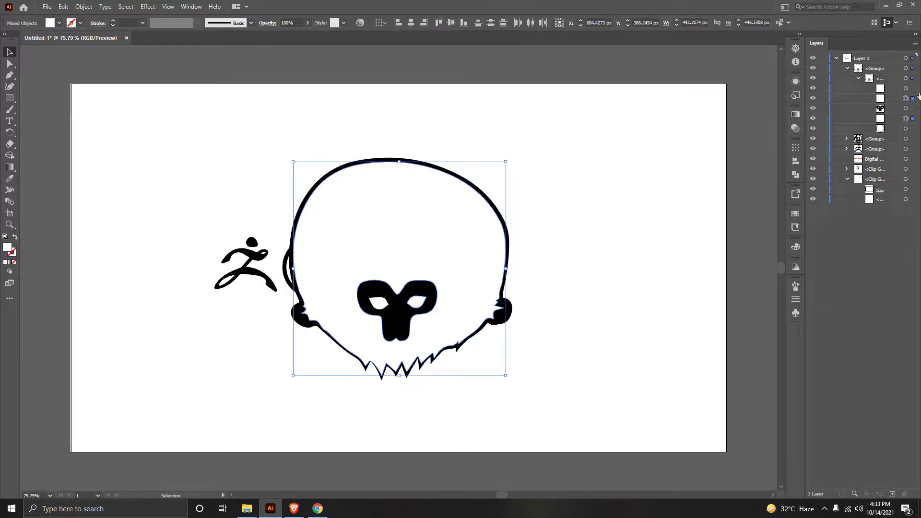
shift+click(912, 89)
key(Delete)
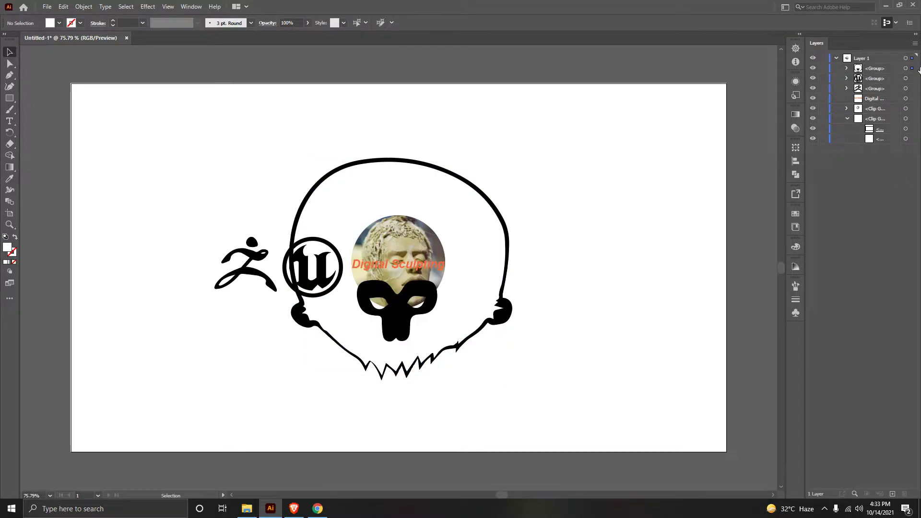
click(917, 69)
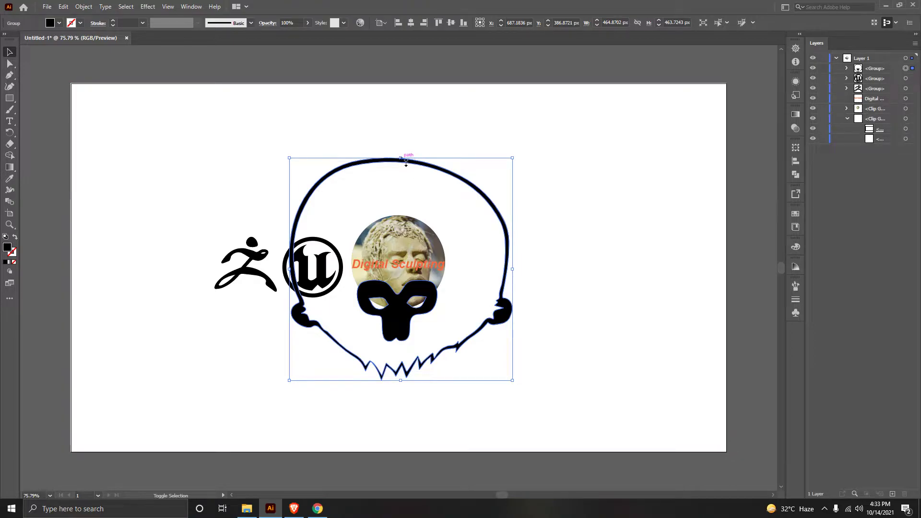
- Scale the skull down to about 135 px square and place it left of the ZBrush logo
drag(406, 163, 418, 321)
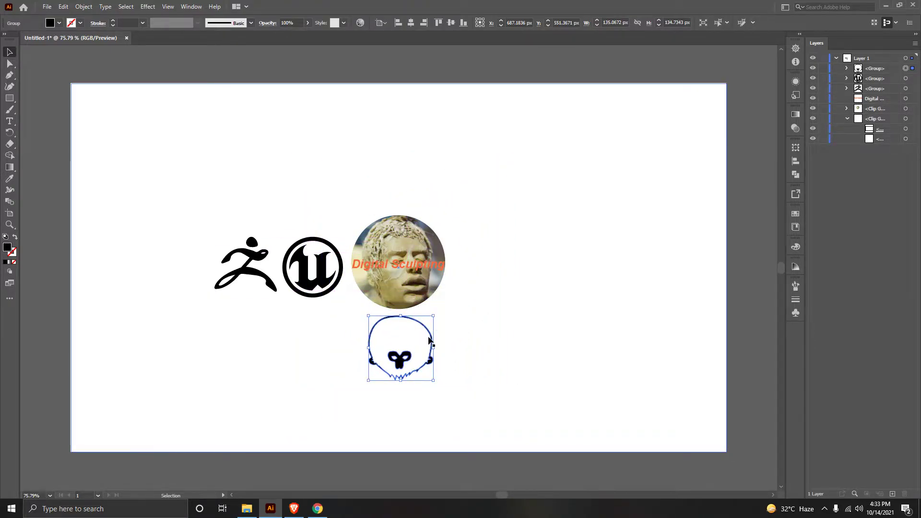
drag(432, 341, 200, 257)
click(362, 359)
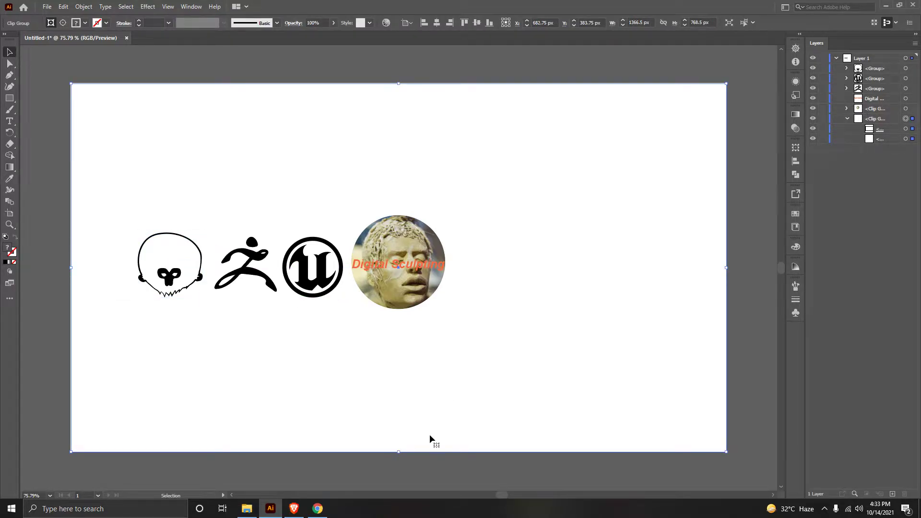
- Change the Google Images search from toolbag to keyshot logos
click(318, 508)
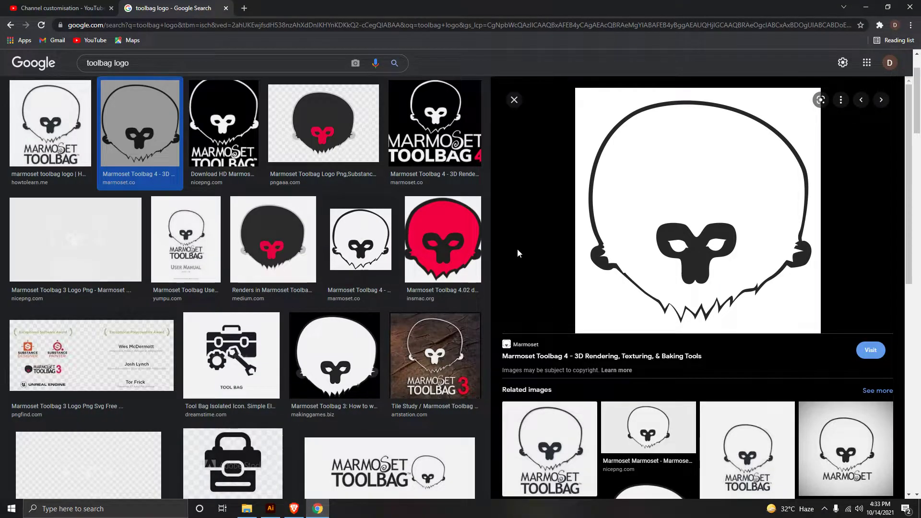
scroll(517, 249, up, 3)
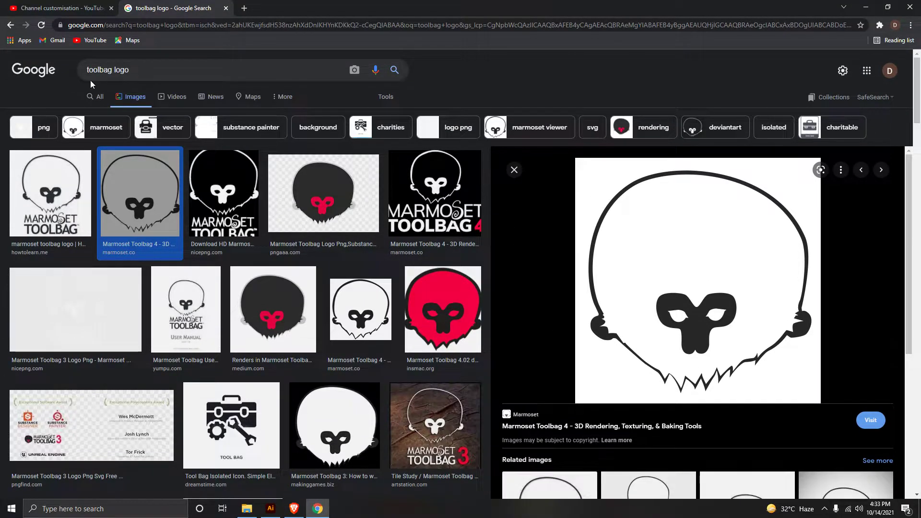
click(114, 78)
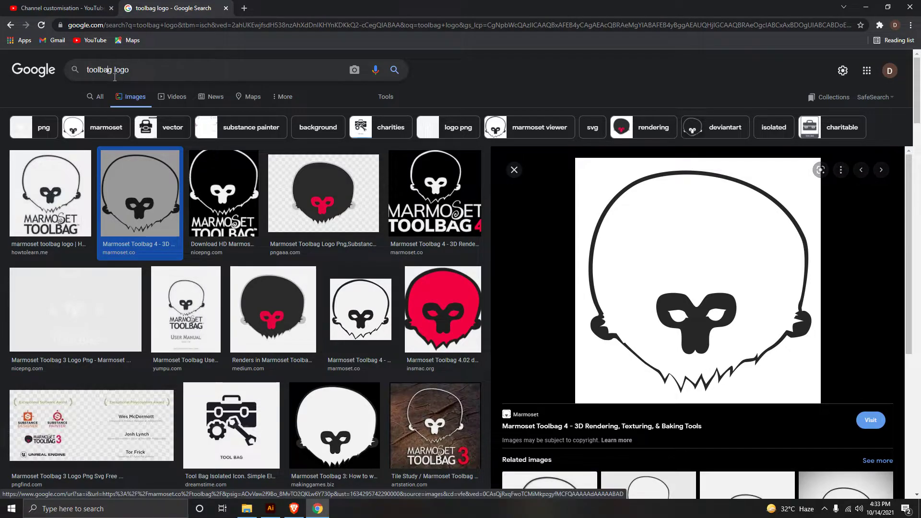
drag(113, 73, 60, 84)
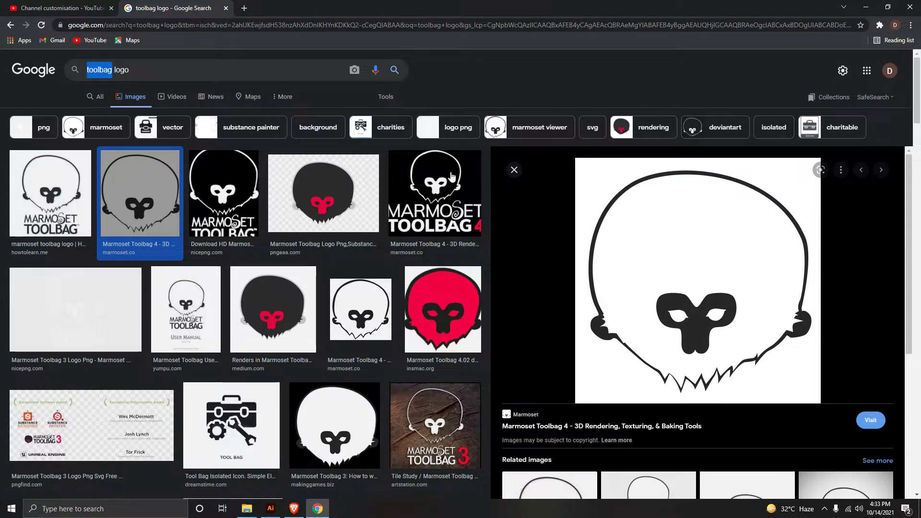
text(keysho)
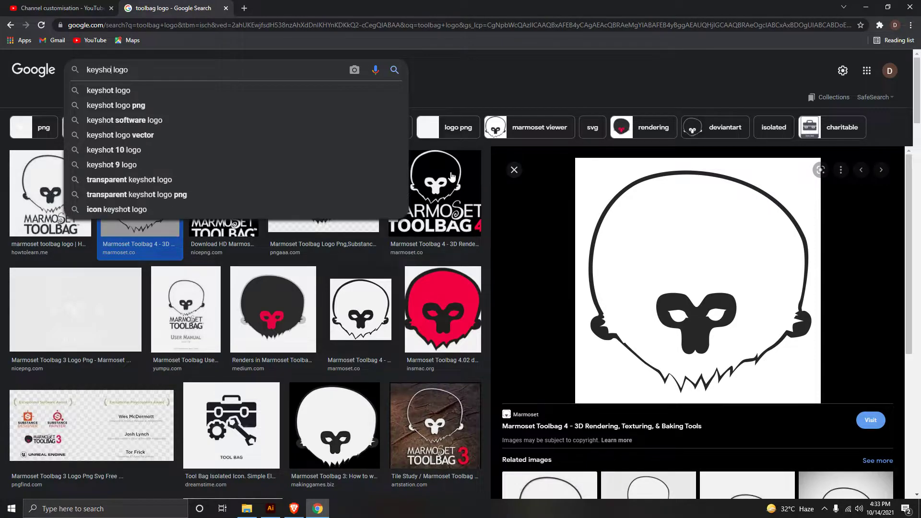
text(t)
key(Return)
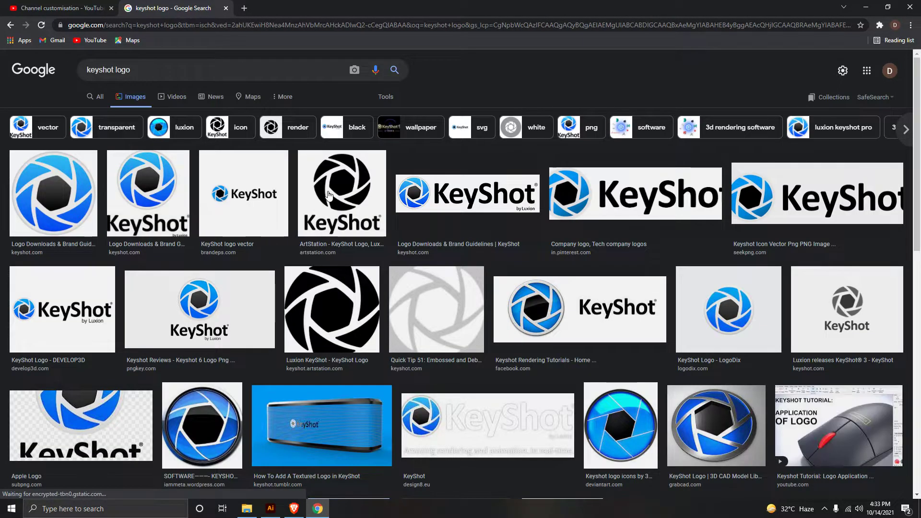
- Copy the large black KeyShot aperture logo image from the preview
click(329, 195)
right_click(659, 235)
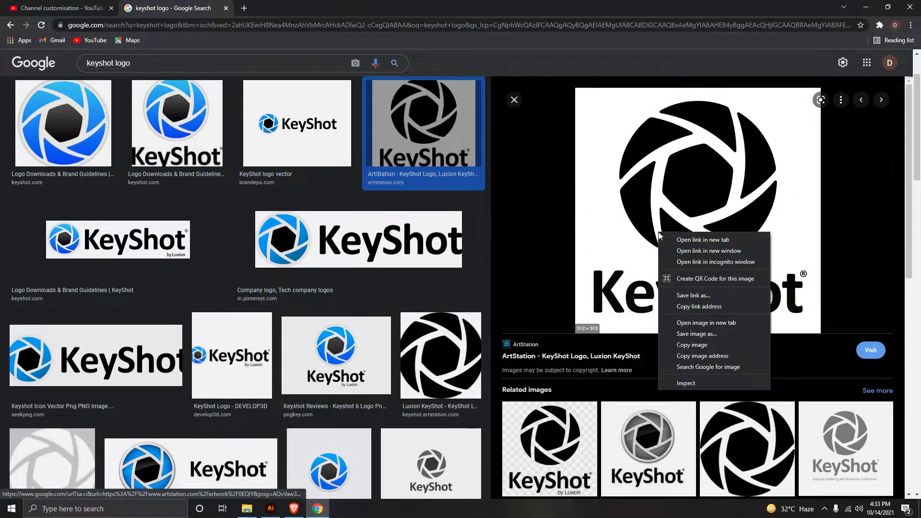
click(767, 439)
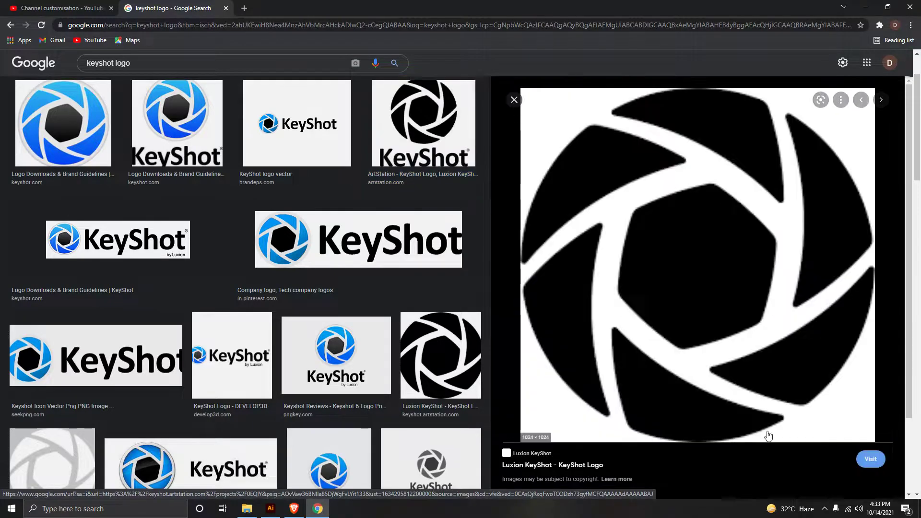
right_click(746, 126)
click(782, 235)
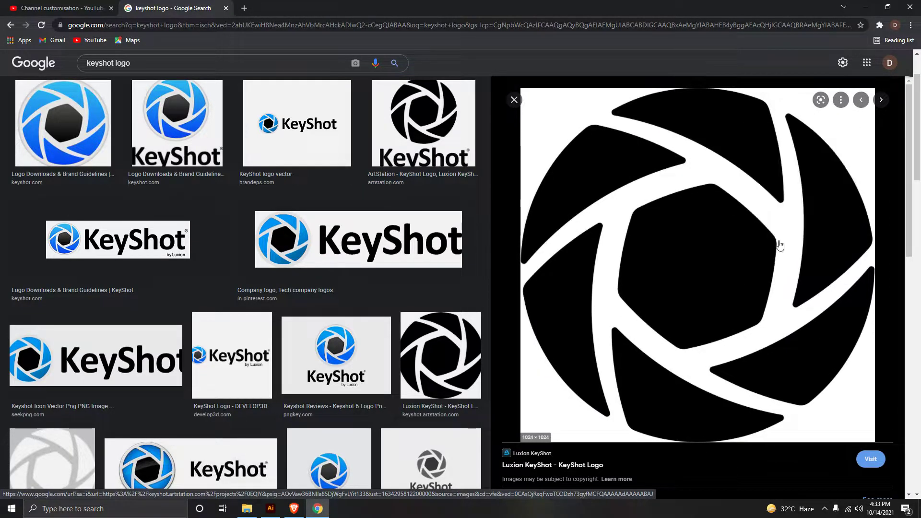
right_click(500, 376)
click(807, 313)
right_click(807, 313)
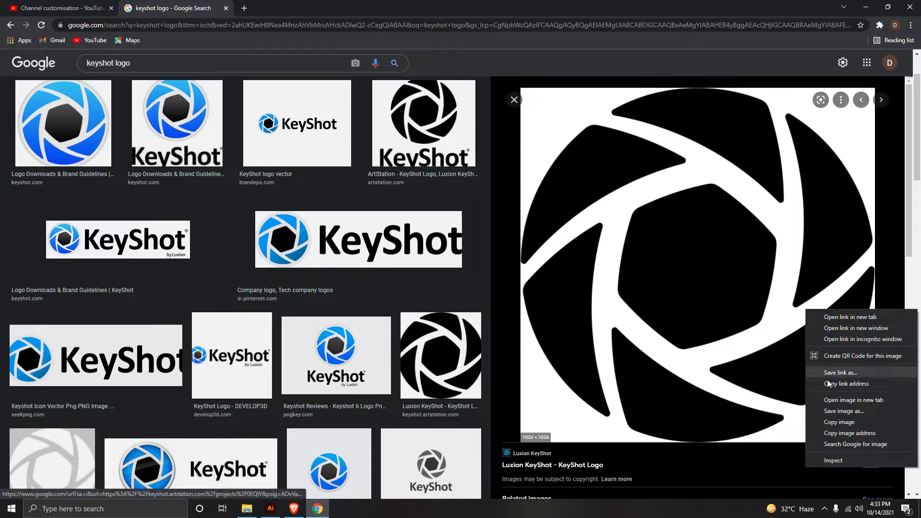
click(827, 422)
- Paste the KeyShot logo into Illustrator and trace it with the Black and White Logo preset
click(270, 508)
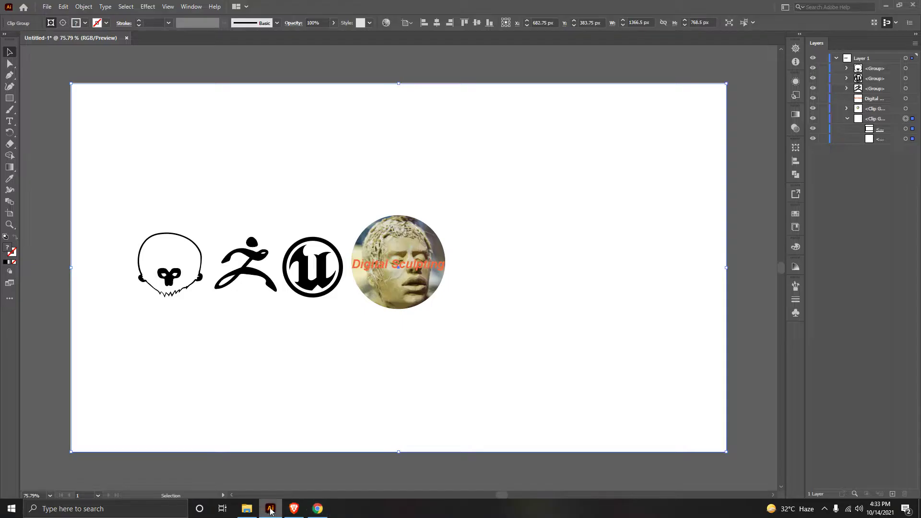
key(ctrl+v)
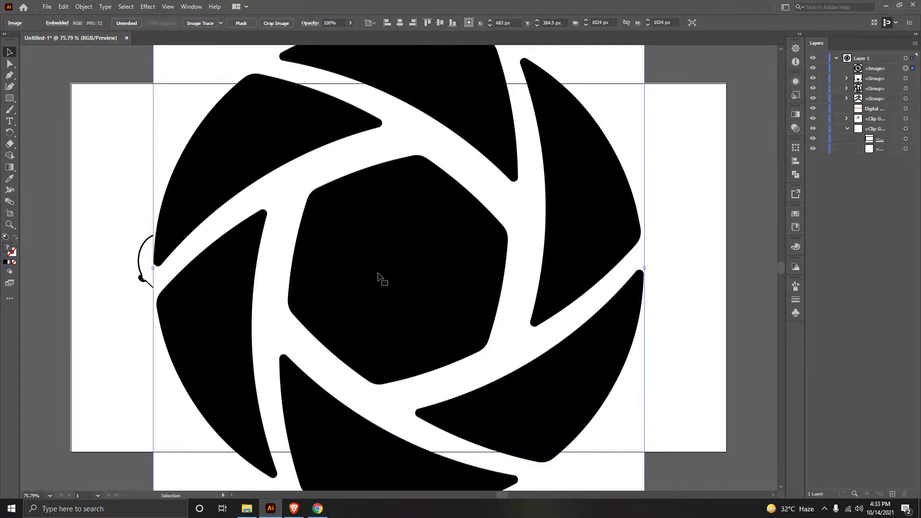
click(191, 7)
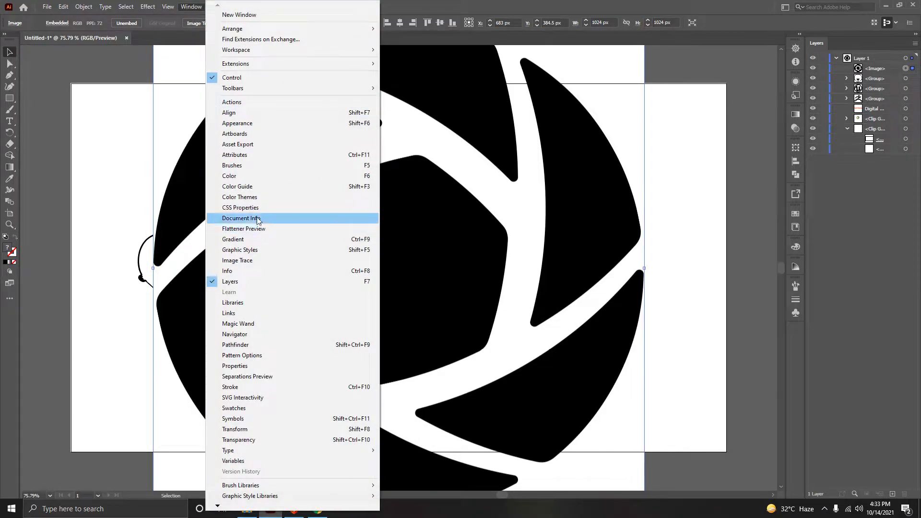
click(249, 260)
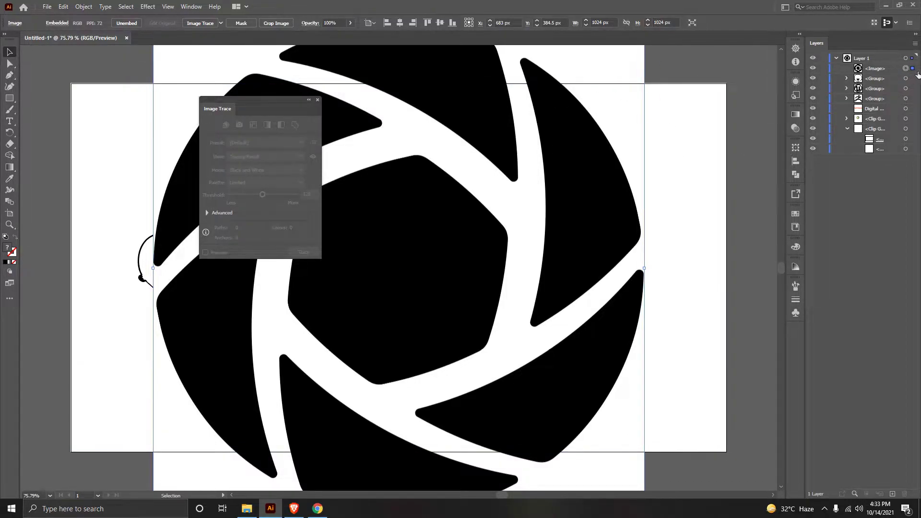
click(292, 143)
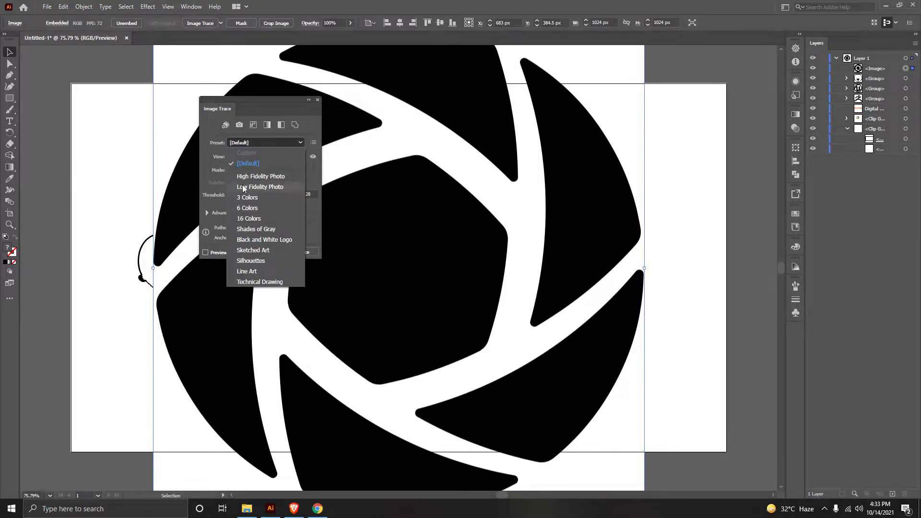
click(264, 239)
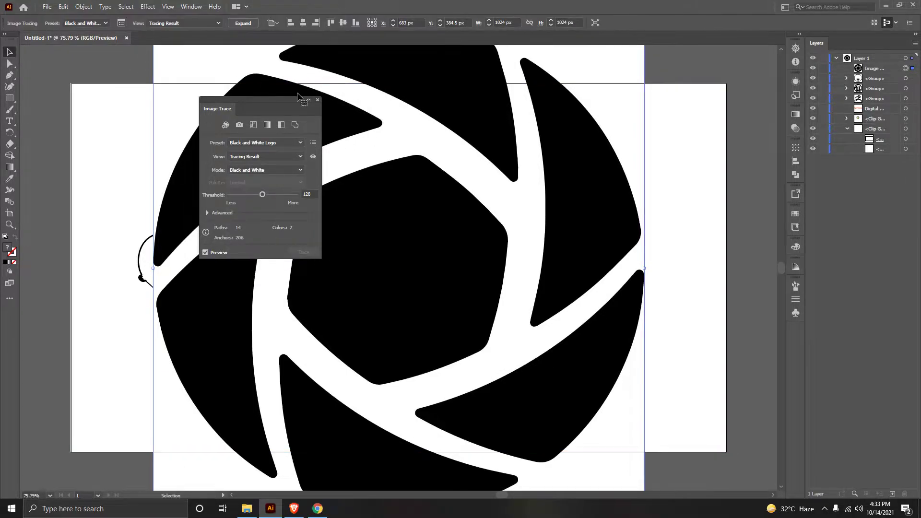
click(316, 100)
- Expand the KeyShot tracing into editable vector paths
click(83, 7)
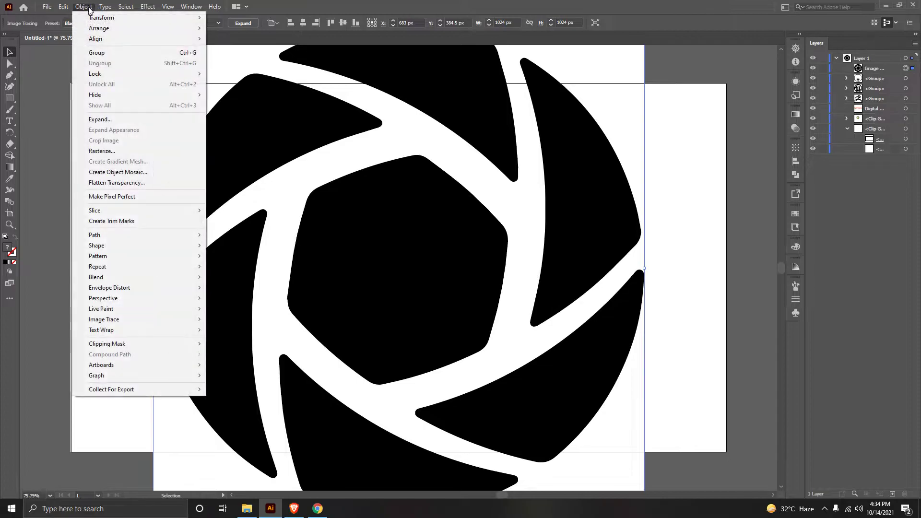
click(113, 120)
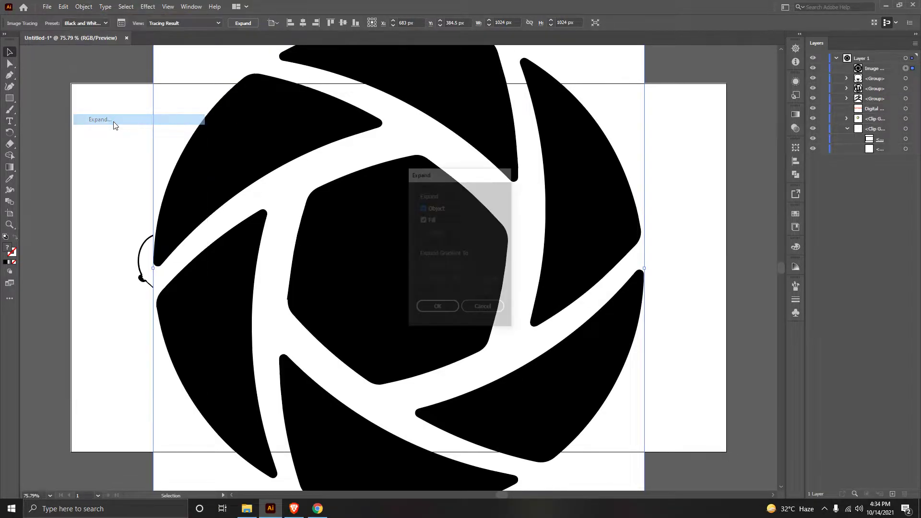
click(437, 308)
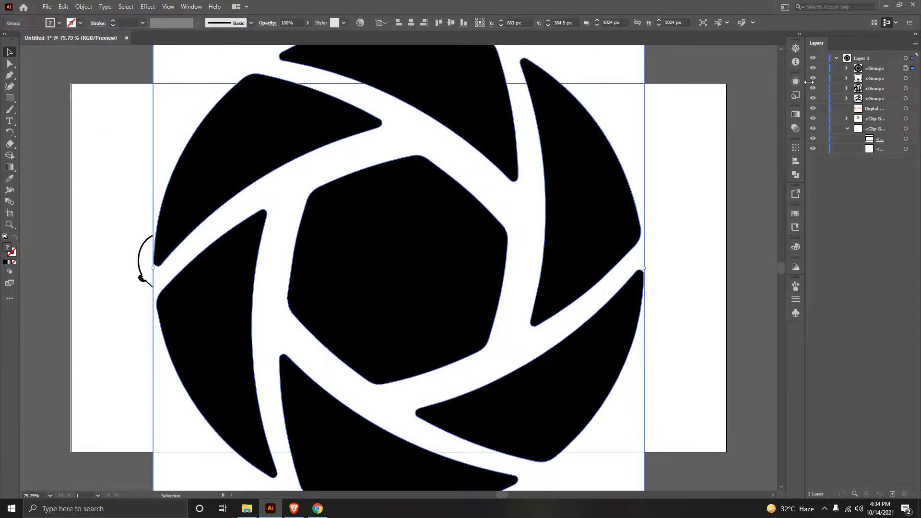
- Delete the white background path from the traced KeyShot logo group
click(846, 68)
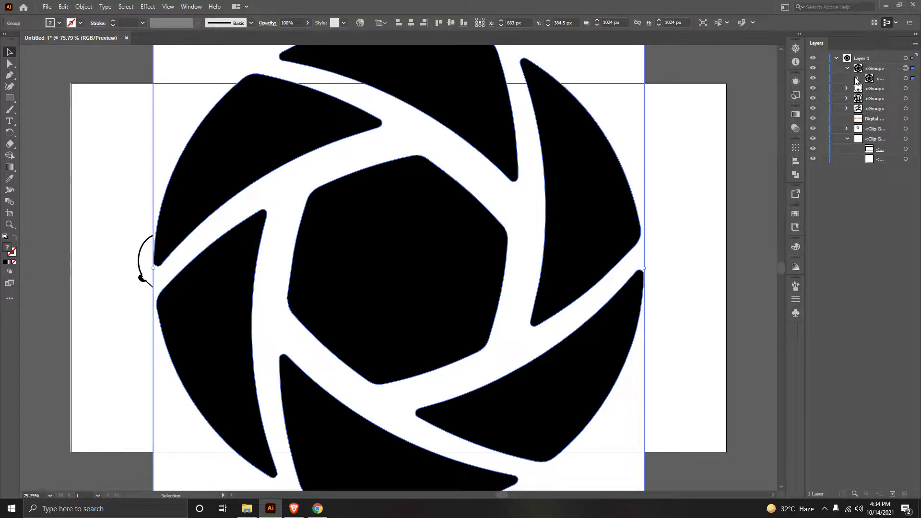
click(858, 78)
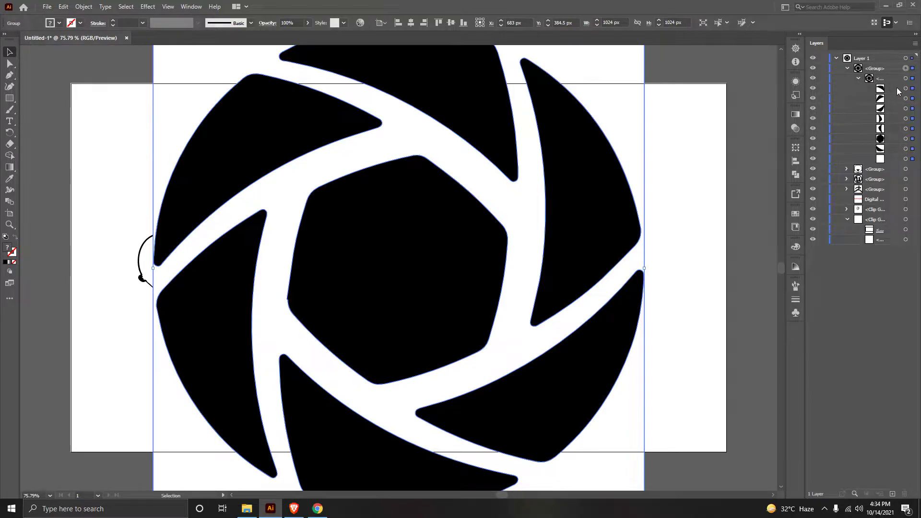
click(916, 162)
key(Delete)
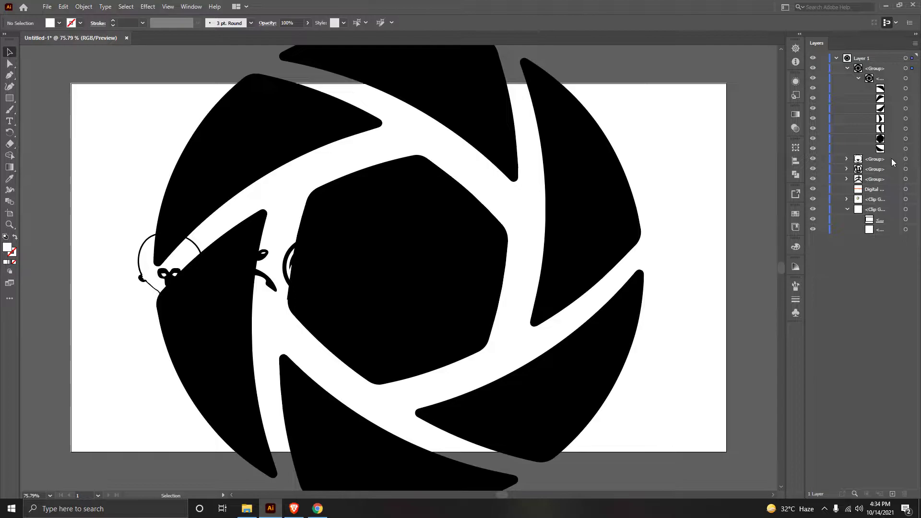
click(859, 78)
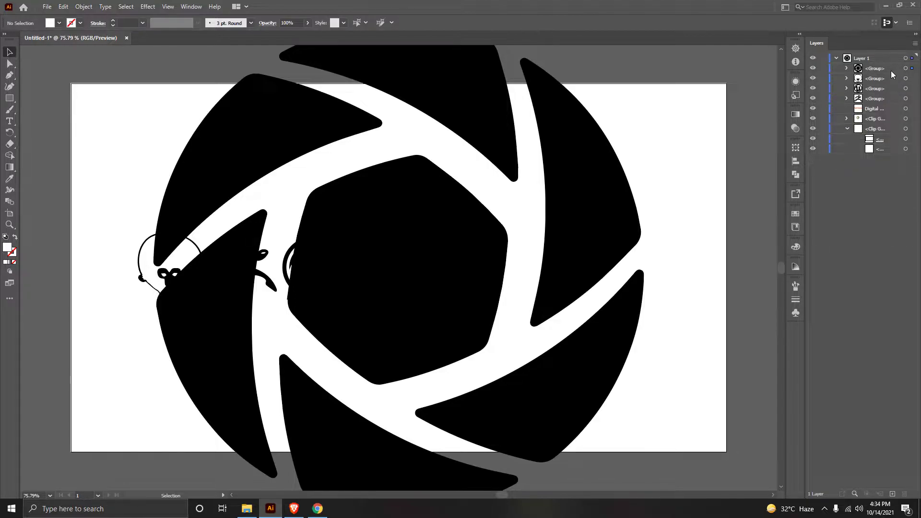
- Shrink the KeyShot logo to about 136 px and place it right of the clay-face circle
click(912, 69)
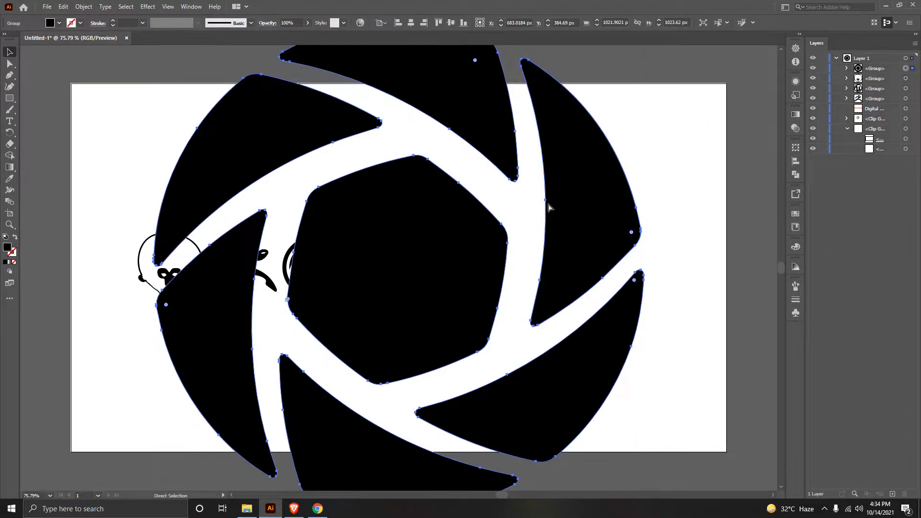
key(ctrl+minus)
key(ctrl+minus)
key(ctrl+plus)
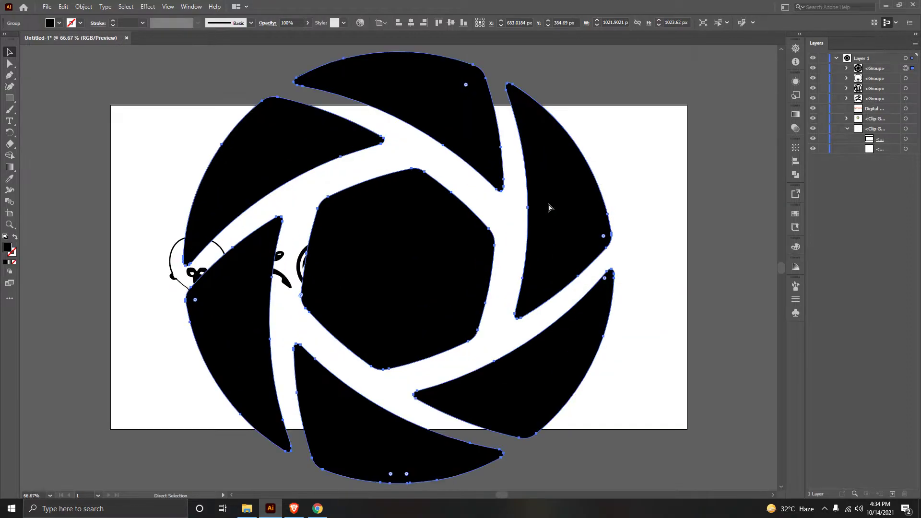
key(v)
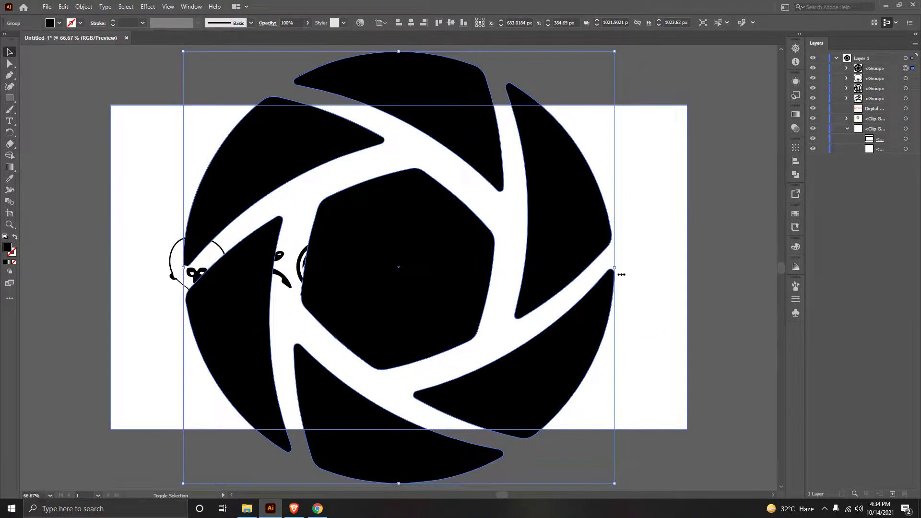
mouse_move(619, 272)
mouse_down()
mouse_move(244, 265)
mouse_move(501, 269)
mouse_move(492, 265)
mouse_up()
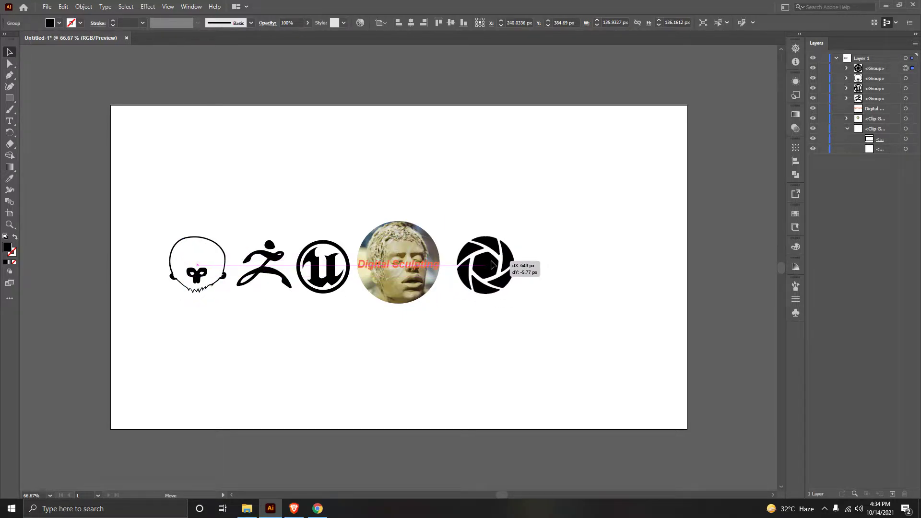
drag(492, 265, 492, 264)
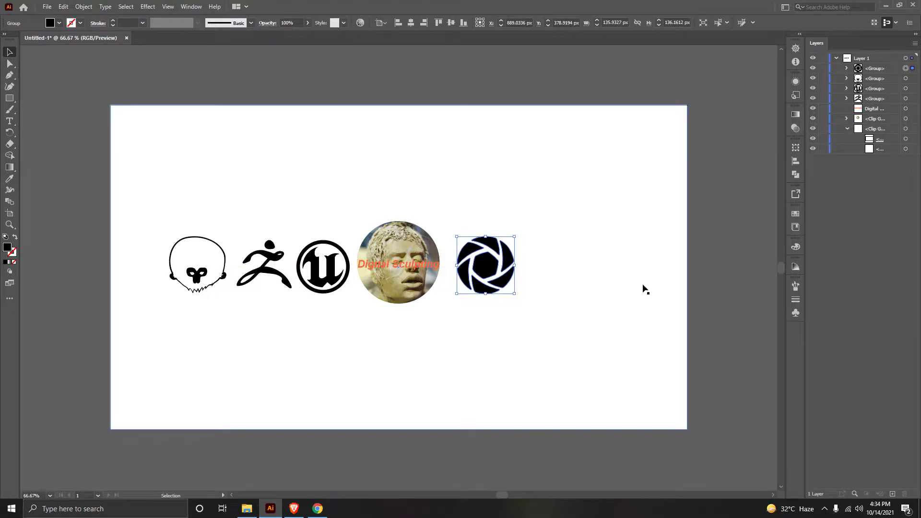
click(643, 286)
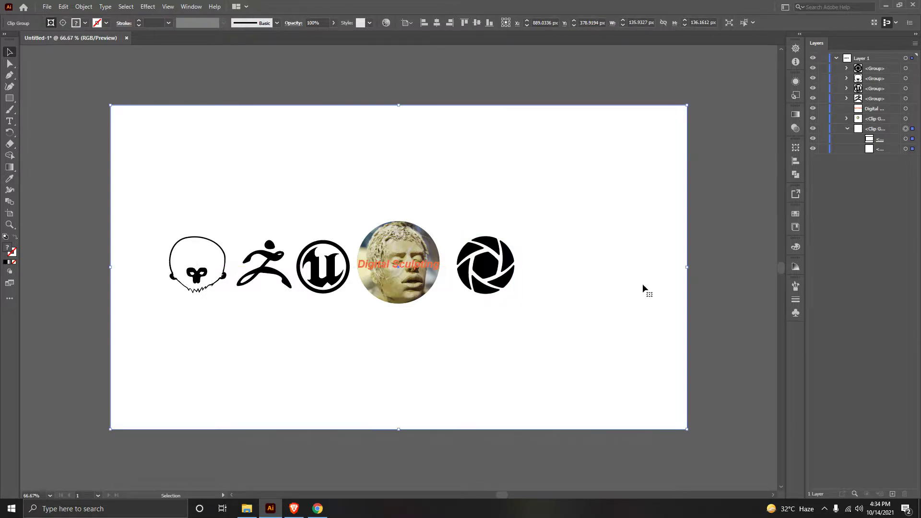
- Change the Google Images search from keyshot to mari logos
click(324, 514)
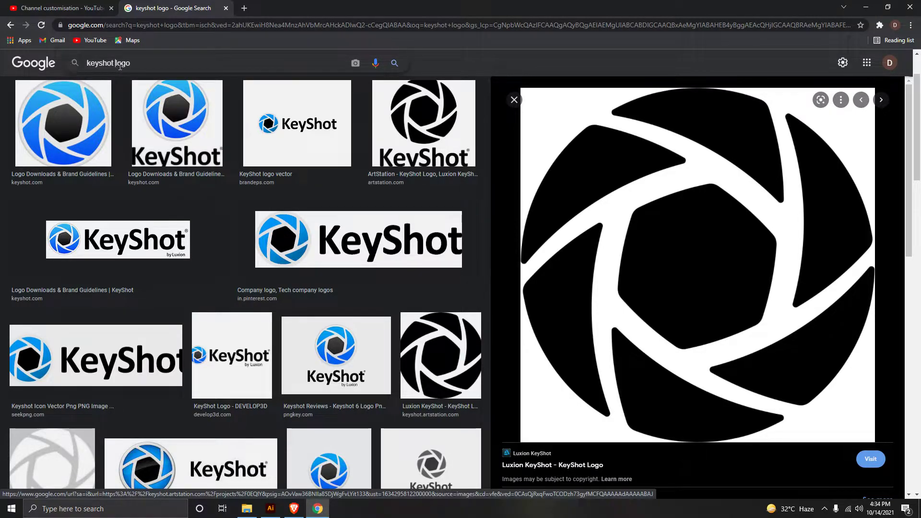
double_click(102, 62)
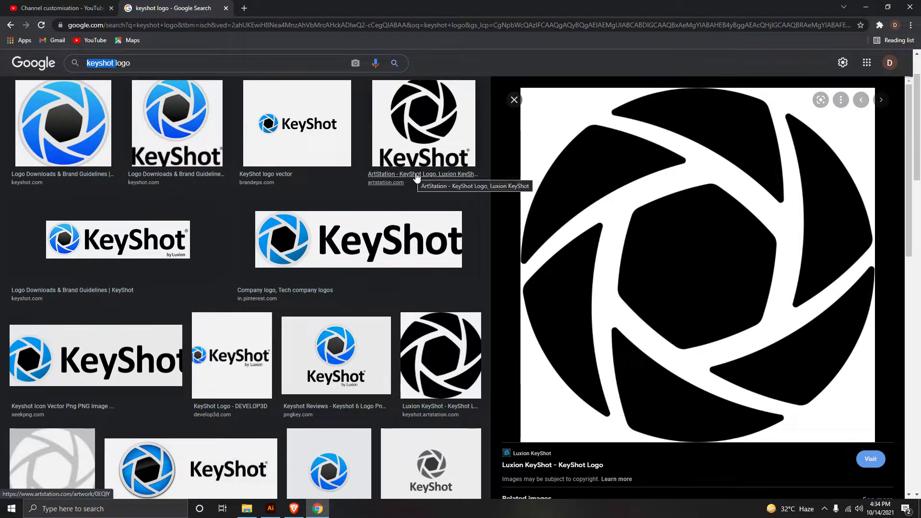
key(BackSpace)
text(m)
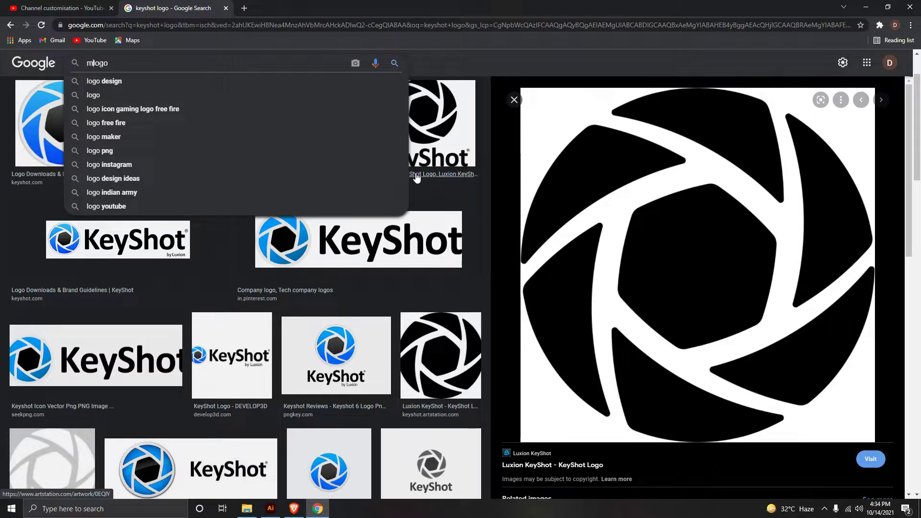
text(ari)
key(Return)
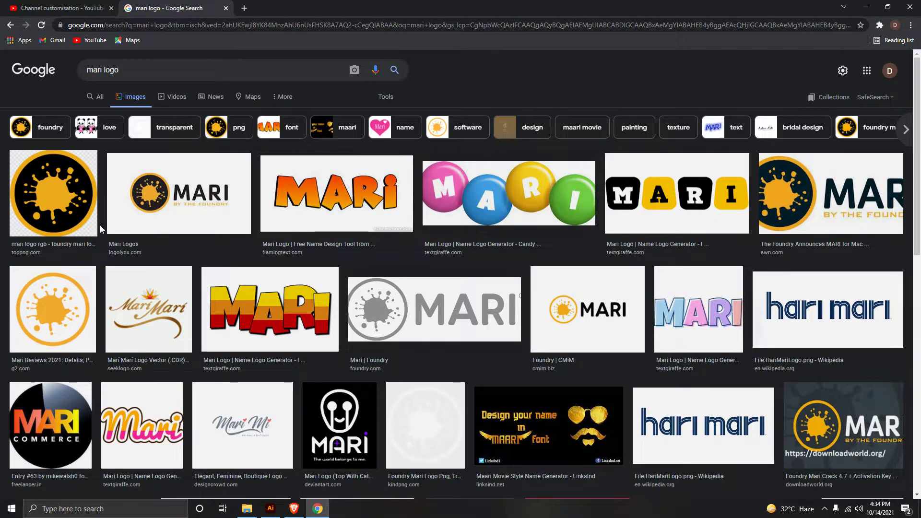
- Copy the orange splash logo image from its preview
click(84, 325)
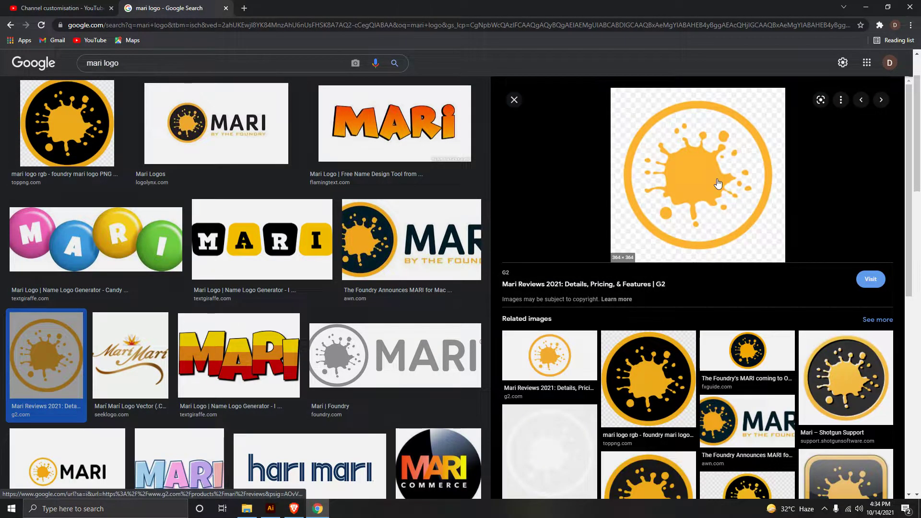
right_click(715, 180)
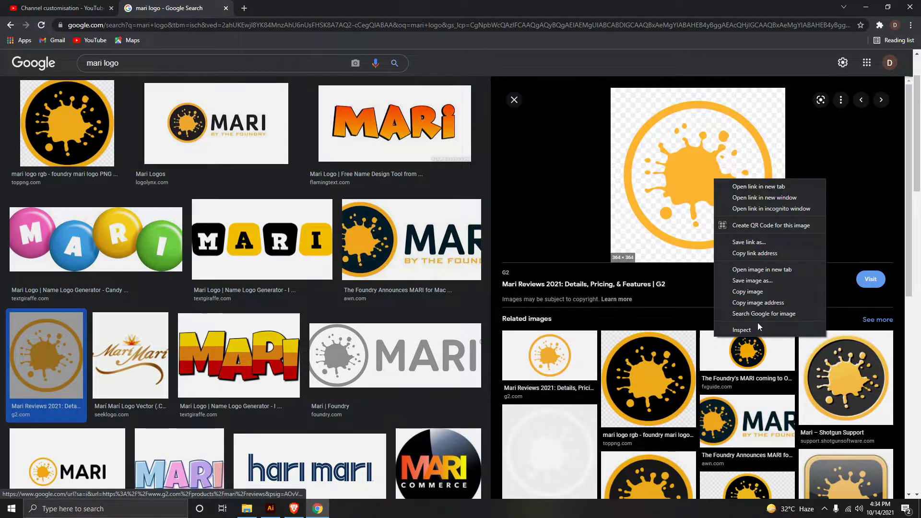
click(749, 291)
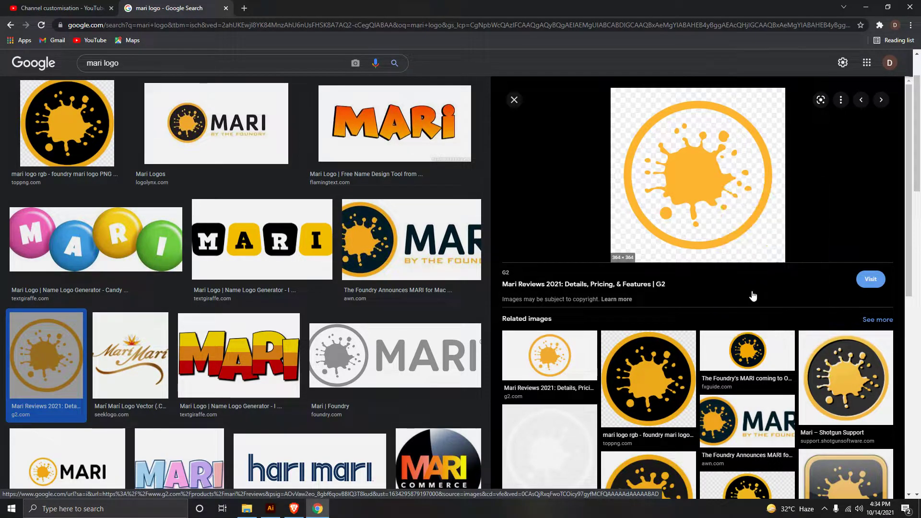
right_click(700, 181)
click(575, 389)
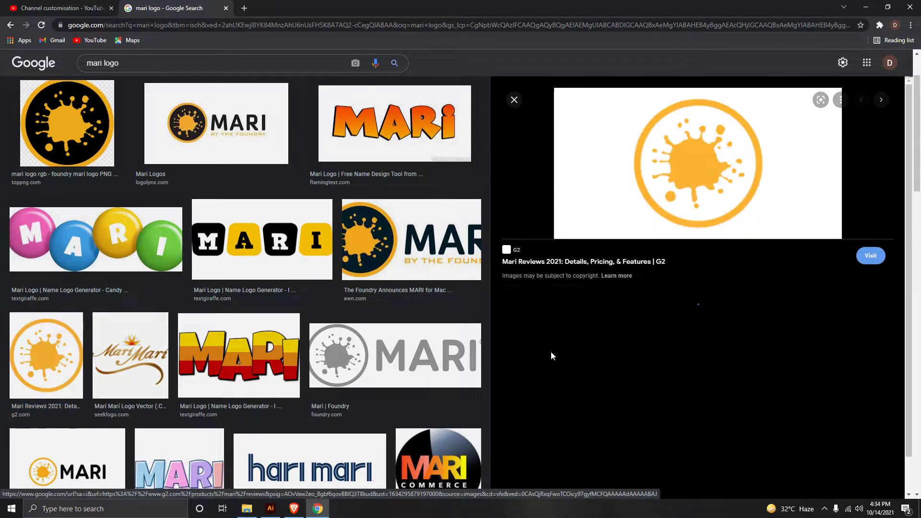
scroll(747, 286, down, 3)
scroll(747, 286, down, 1)
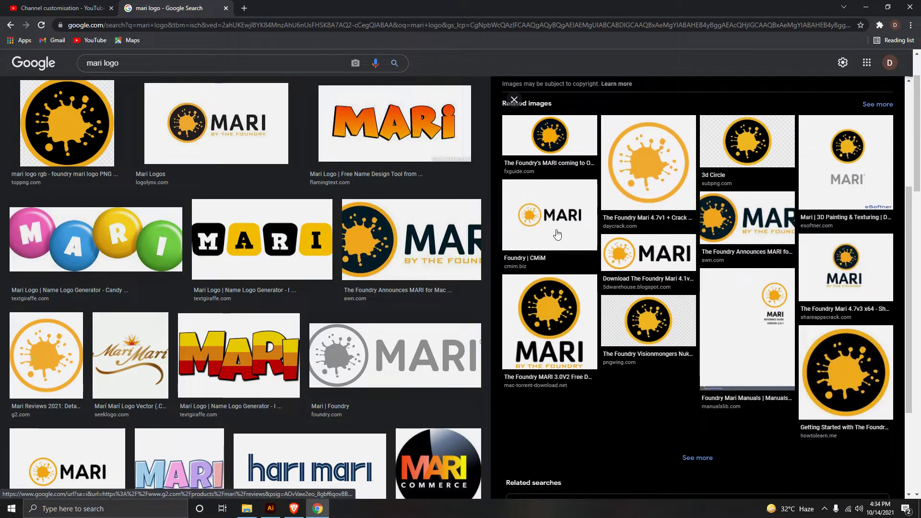
- Copy the Foundry MARI logo image from its preview and go back to Illustrator
click(554, 232)
right_click(702, 238)
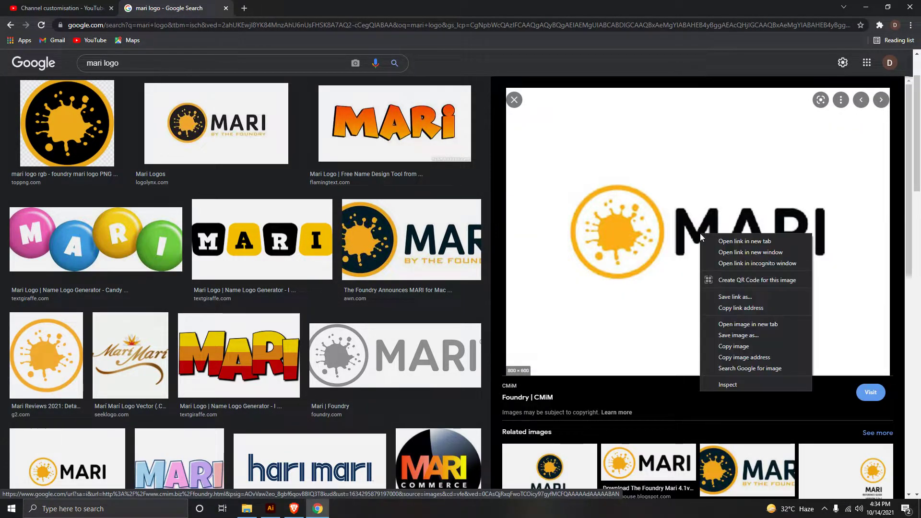
click(726, 345)
right_click(664, 257)
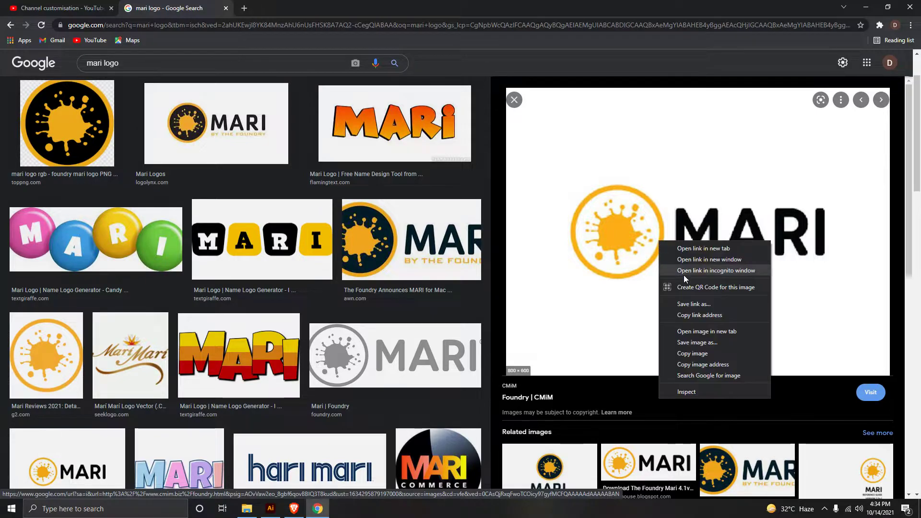
click(699, 354)
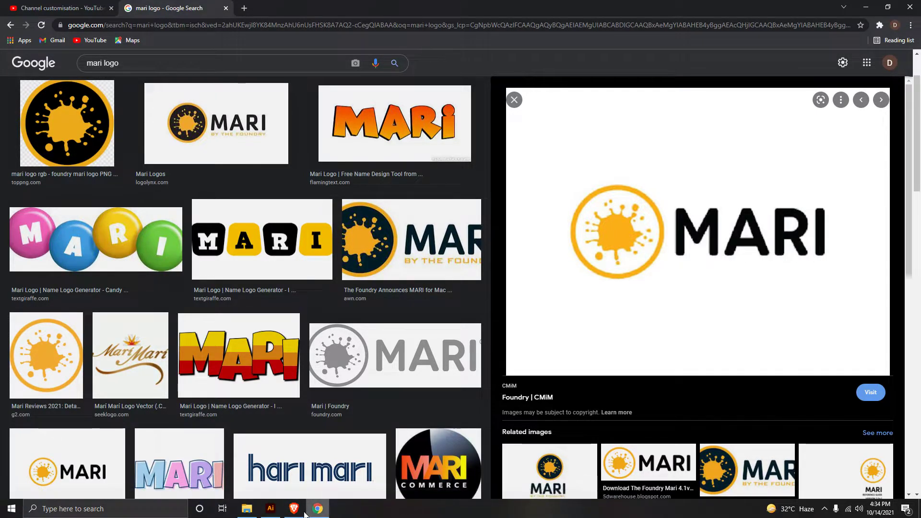
click(271, 508)
- Paste the MARI image and crop it down to just the splat icon
key(ctrl+v)
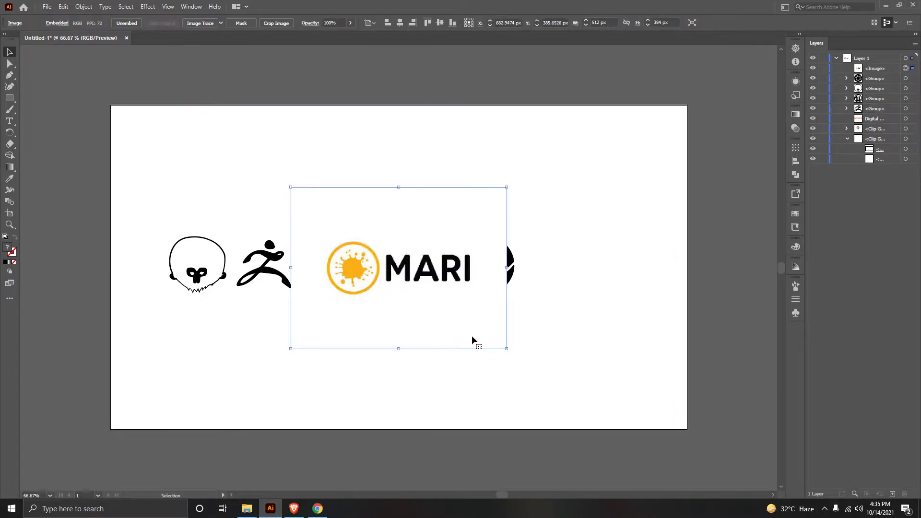
right_click(398, 266)
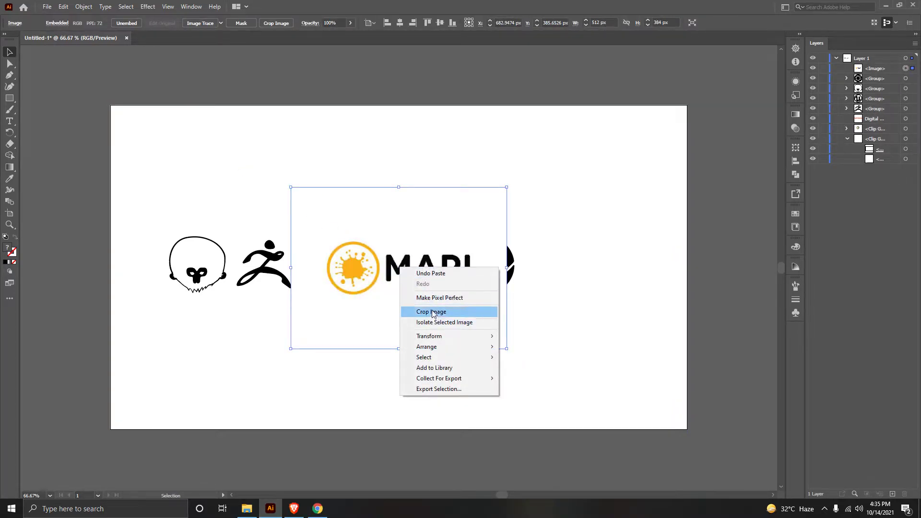
click(473, 309)
mouse_move(456, 279)
mouse_down()
mouse_move(406, 278)
mouse_move(384, 265)
mouse_up()
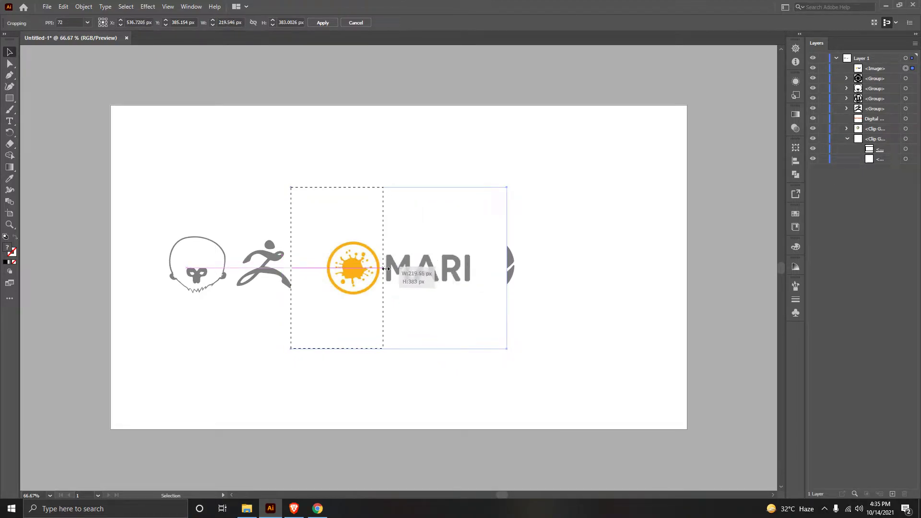
key(Return)
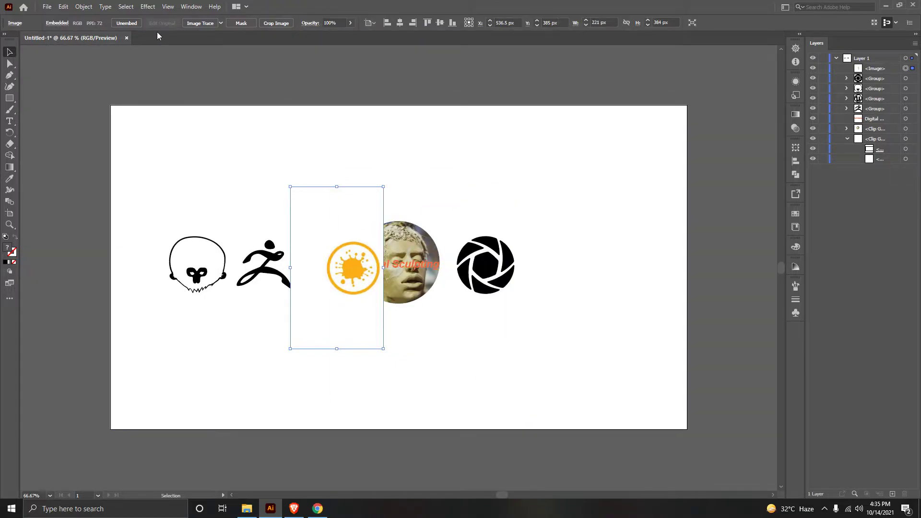
- Trace the splat with the Black and White Logo preset, raising the threshold for solid black
click(184, 8)
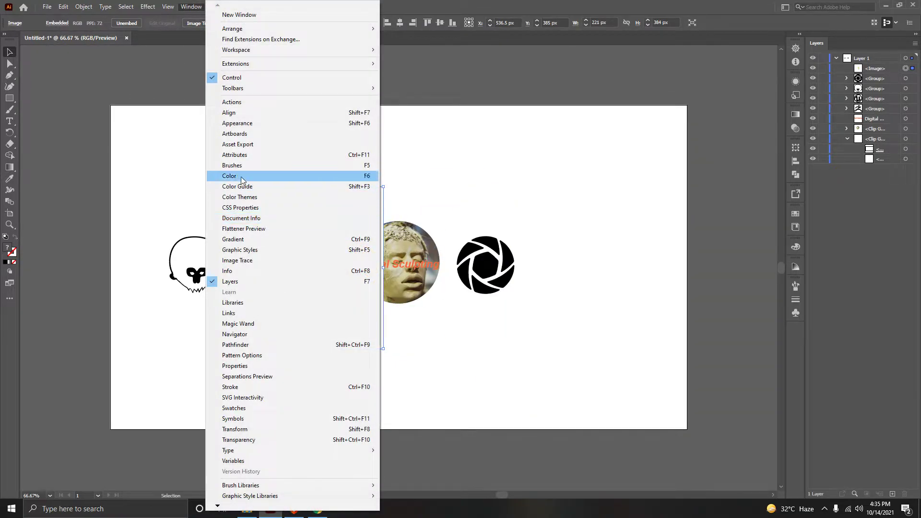
click(237, 260)
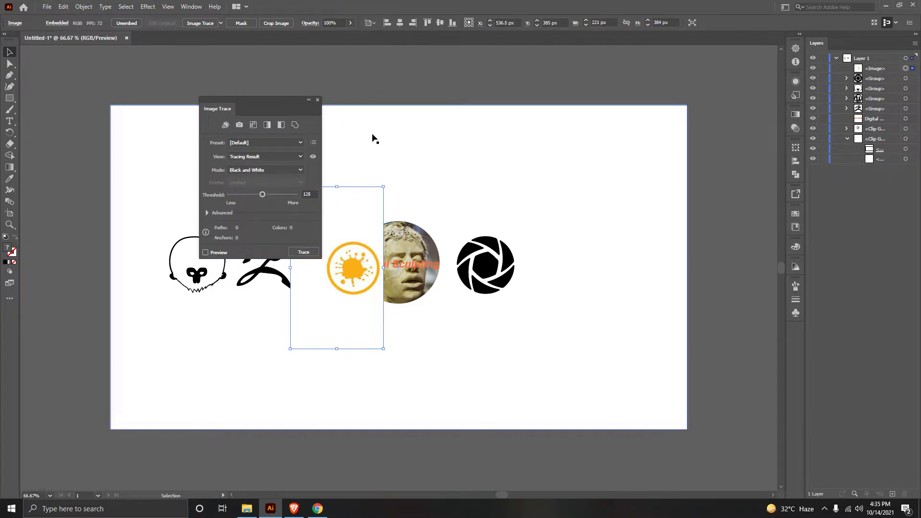
click(289, 142)
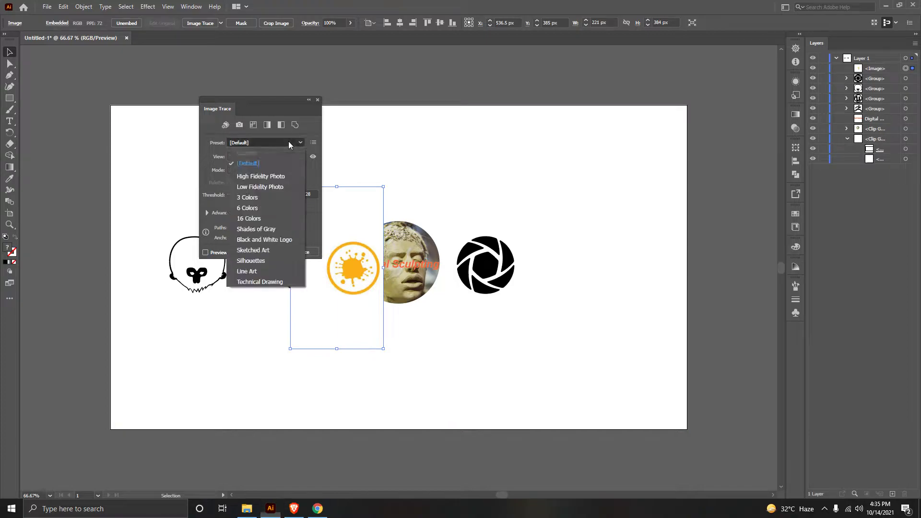
click(272, 238)
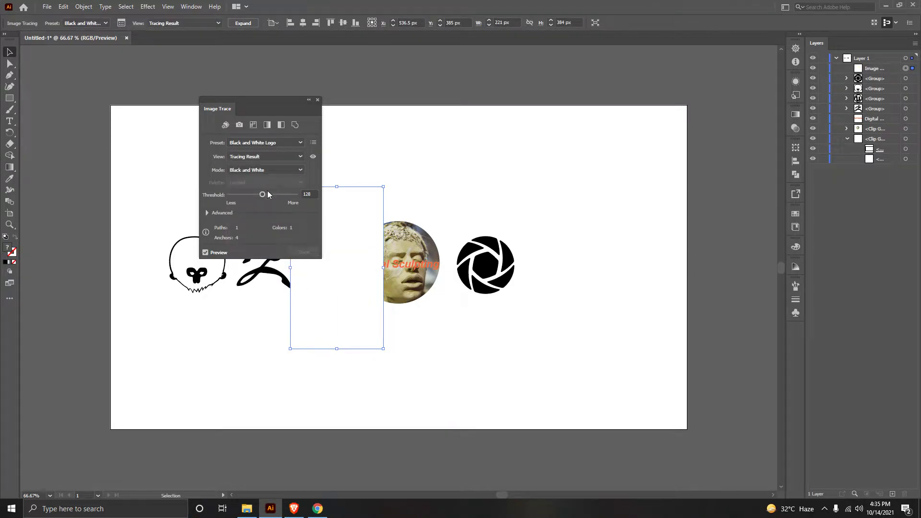
drag(277, 197, 292, 196)
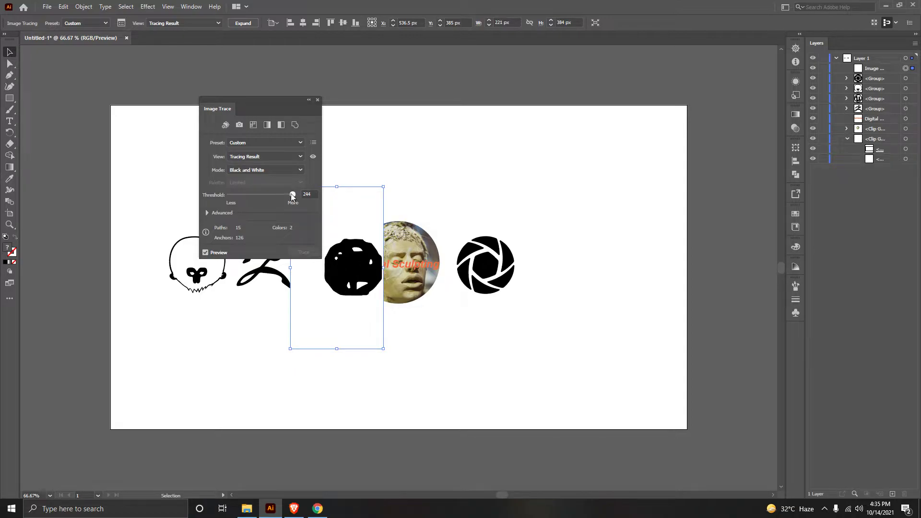
click(317, 102)
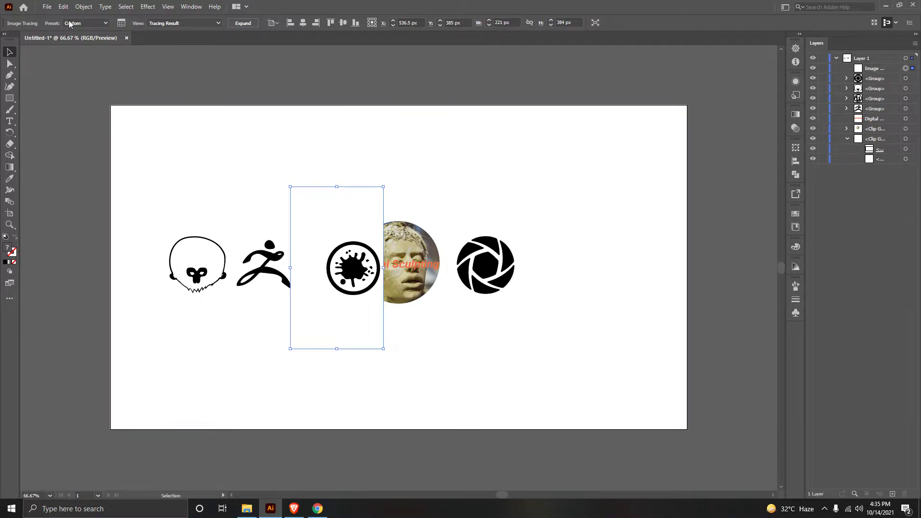
- Expand the splat tracing into vector paths
click(63, 6)
mouse_move(47, 7)
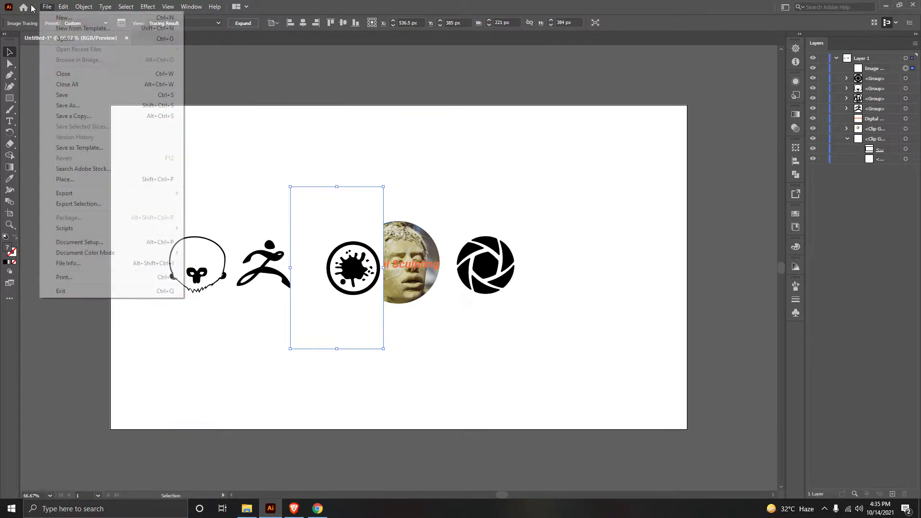
click(92, 6)
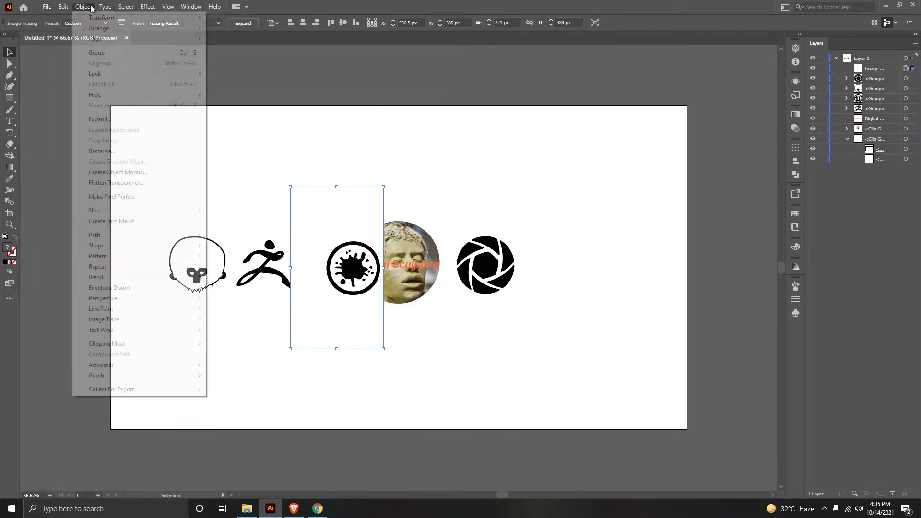
click(100, 119)
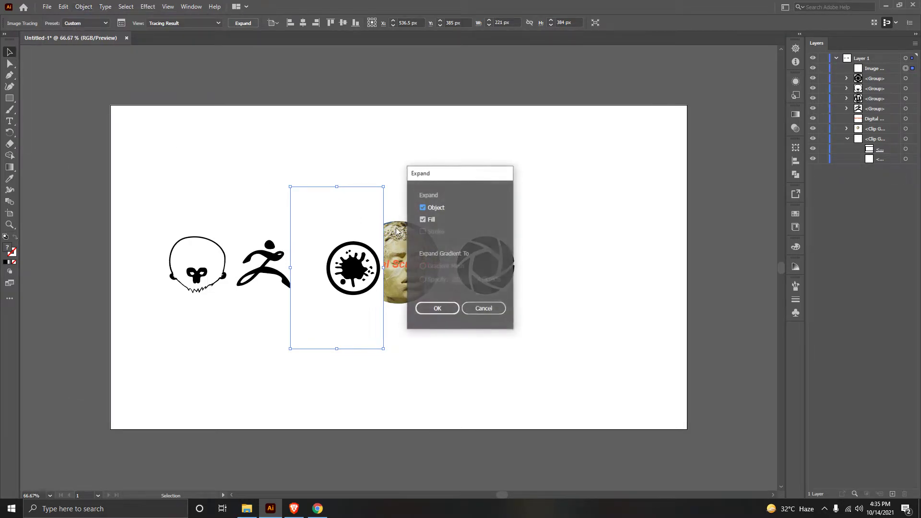
click(439, 308)
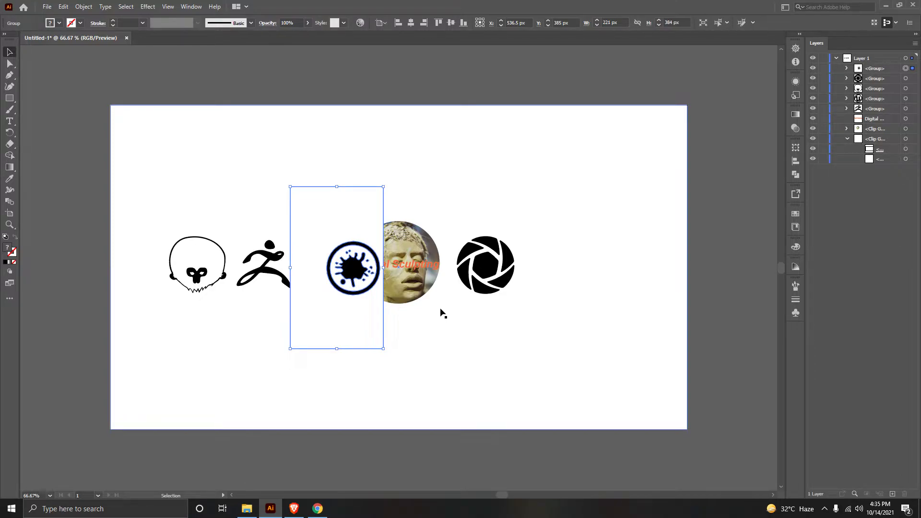
- Delete the splat's two white background paths and move it right of the aperture logo
click(846, 68)
click(857, 79)
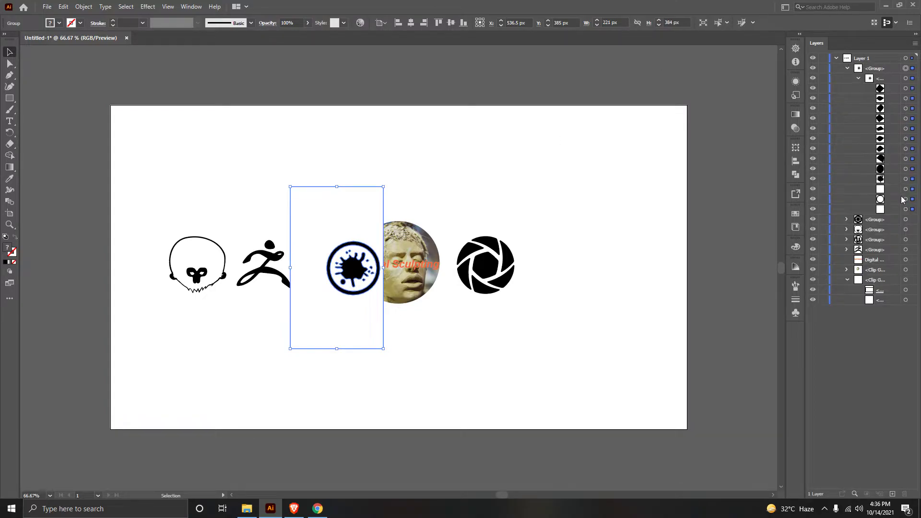
click(912, 209)
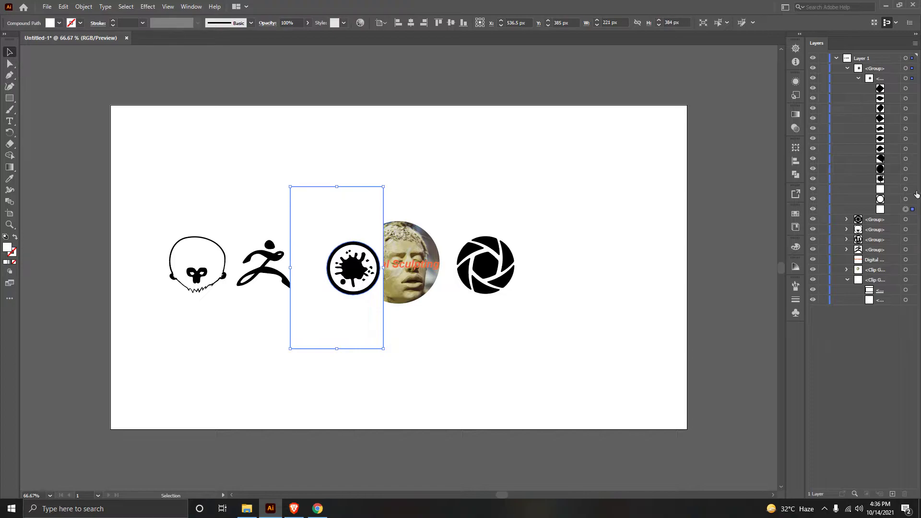
shift+click(915, 192)
key(Delete)
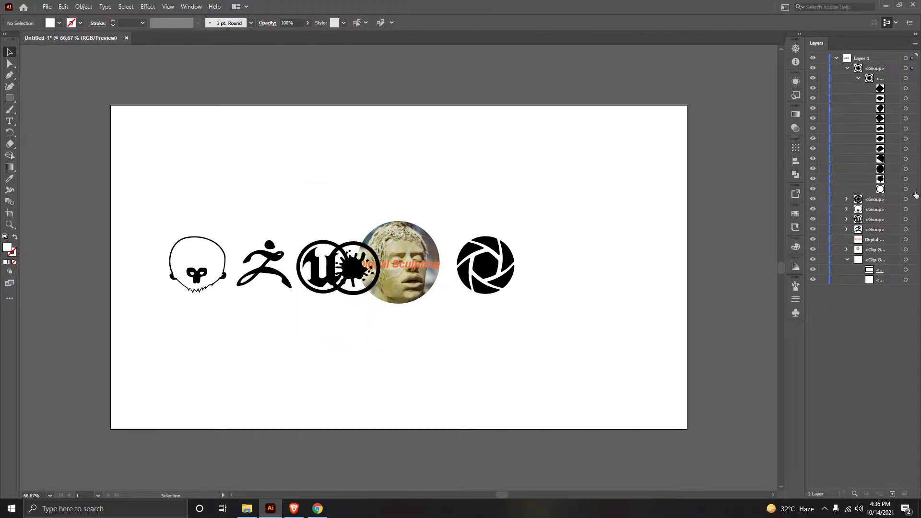
click(847, 68)
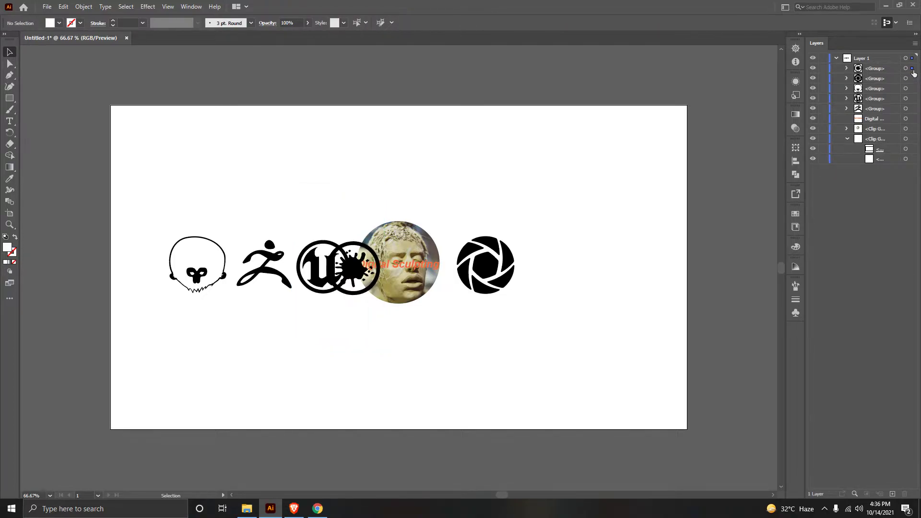
drag(353, 266, 555, 268)
click(494, 379)
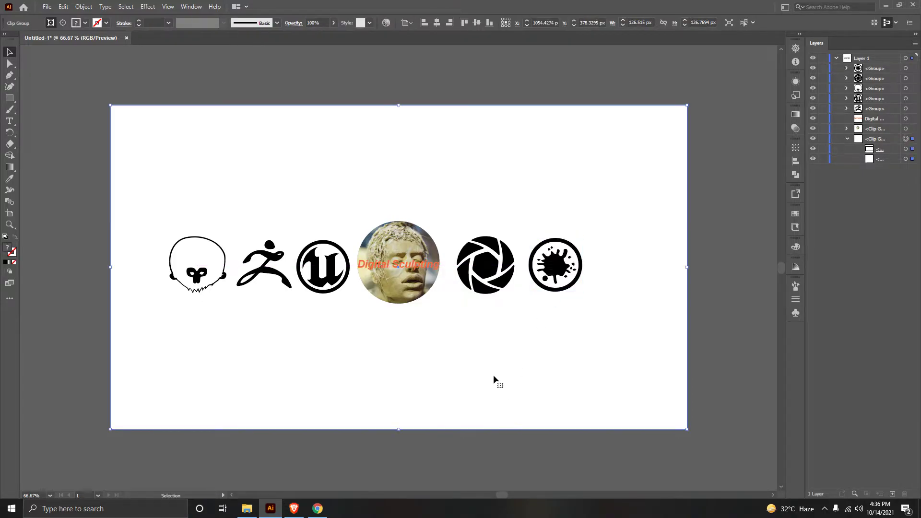
- Change the Google Images search from mari to 3d coat logos
click(318, 508)
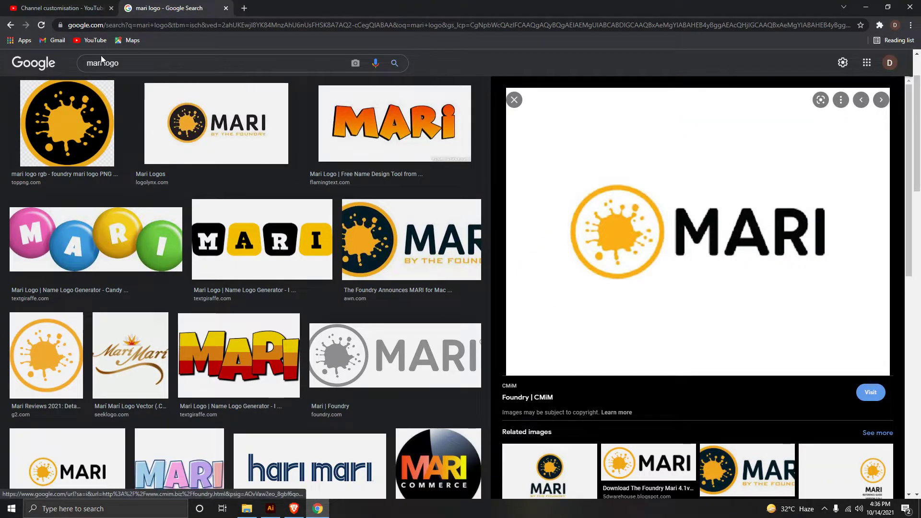
drag(102, 63, 42, 67)
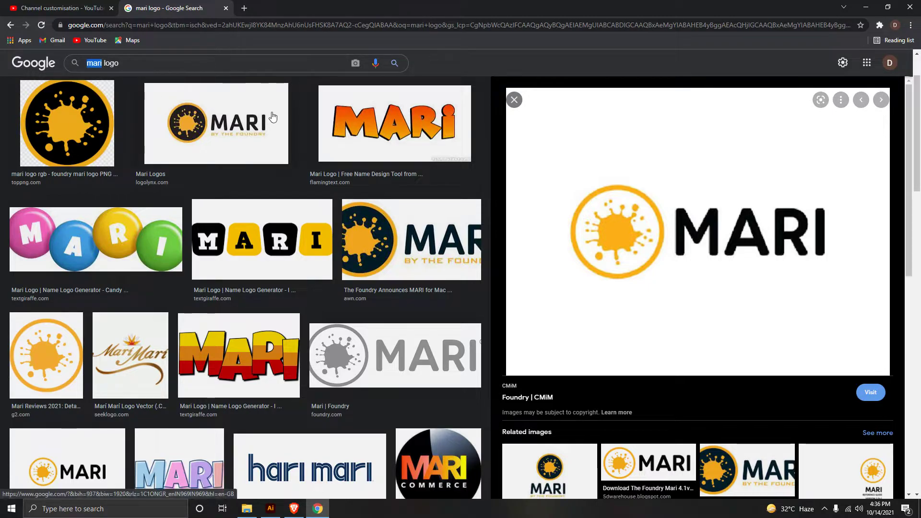
text(3d co)
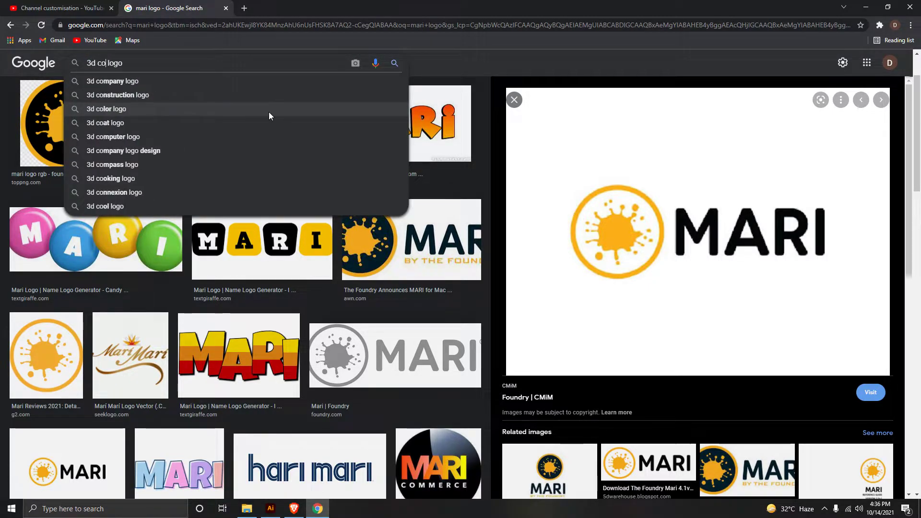
text(at)
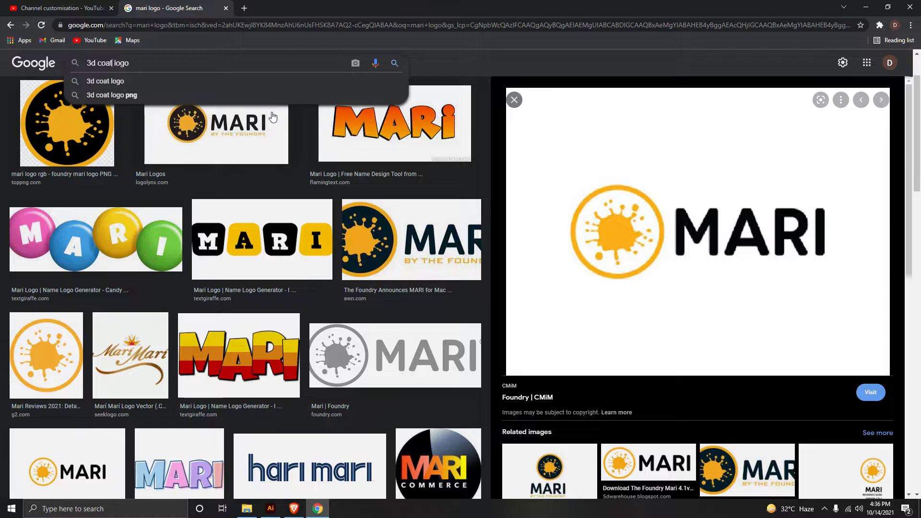
key(Return)
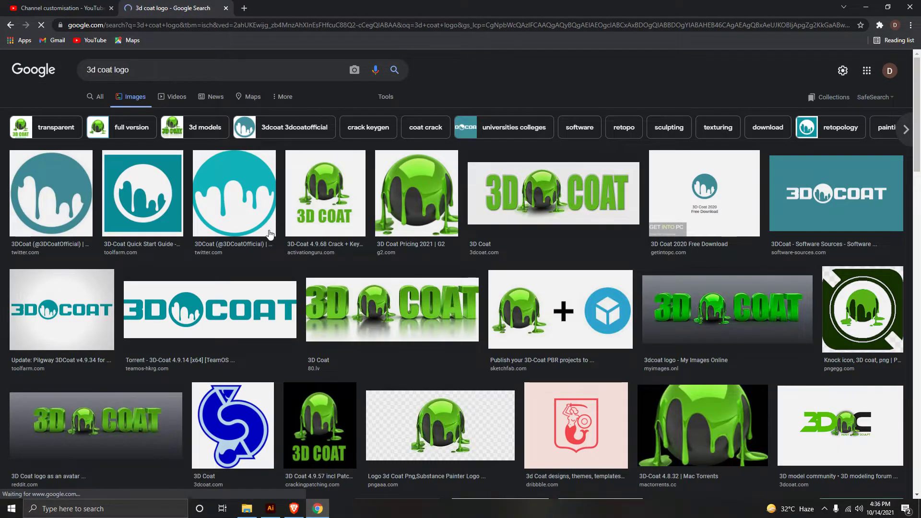
- Copy the teal drip-circle 3DCoat logo image from its preview
click(80, 201)
right_click(701, 188)
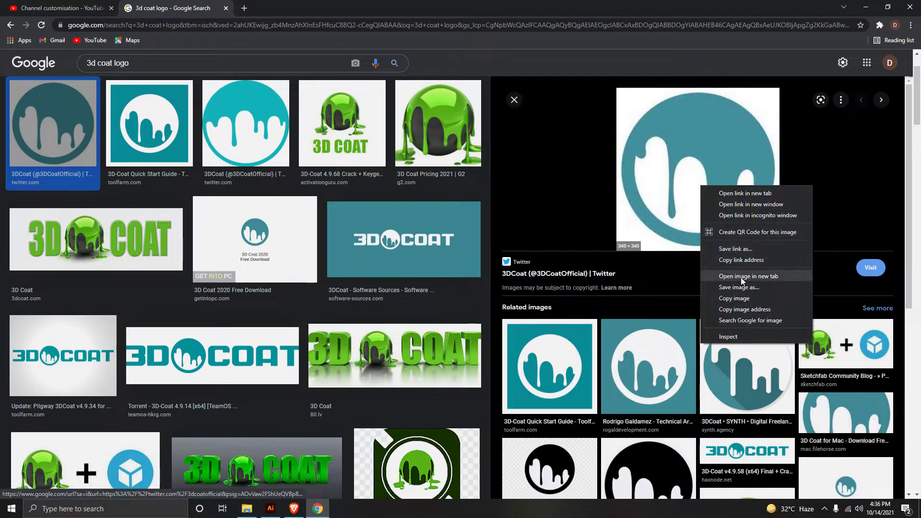
click(741, 297)
right_click(689, 185)
click(719, 295)
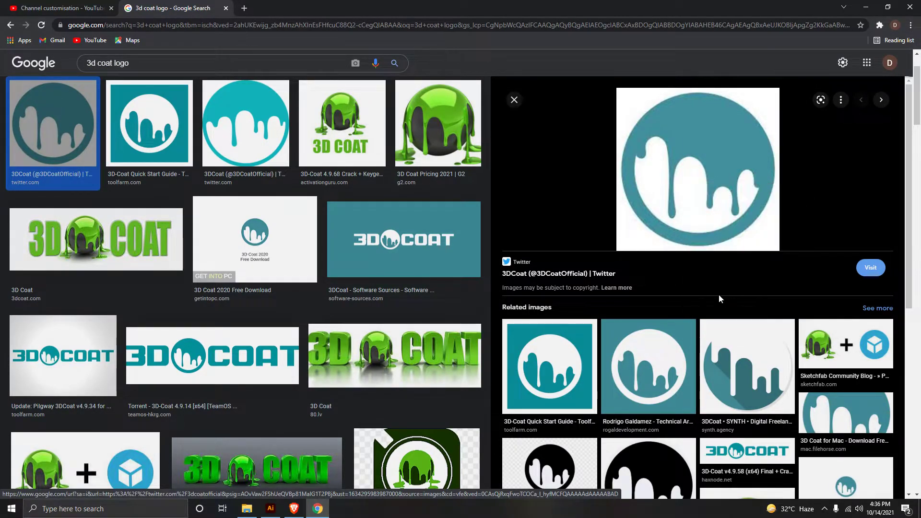
- Paste the teal logo in Illustrator, move it right of the splat and shrink it to match
click(277, 508)
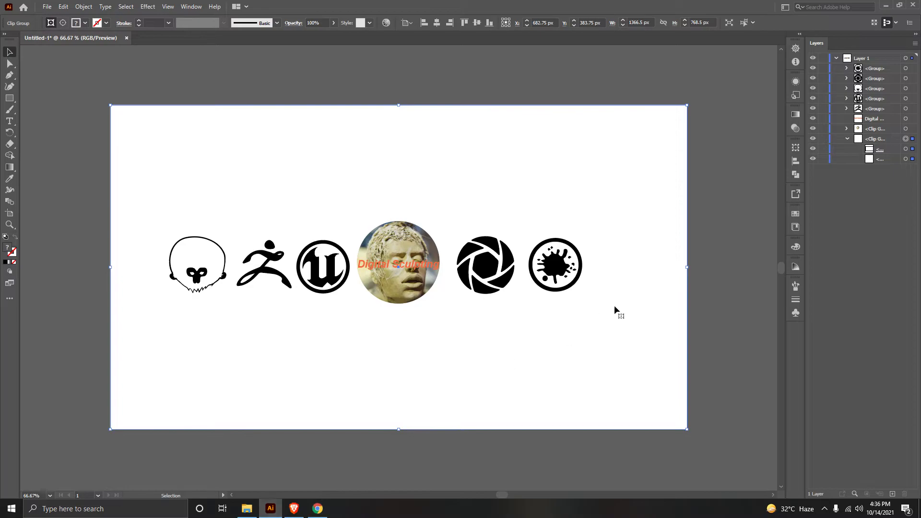
key(ctrl+v)
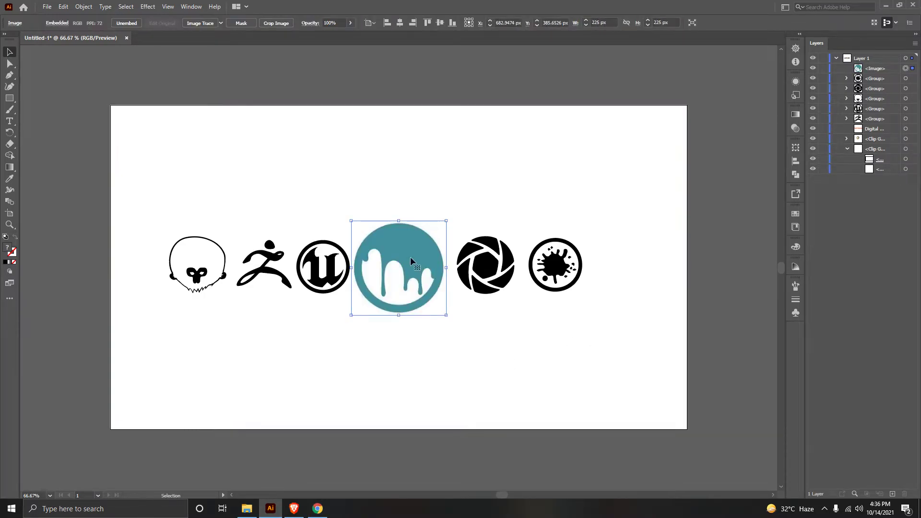
drag(425, 261, 652, 262)
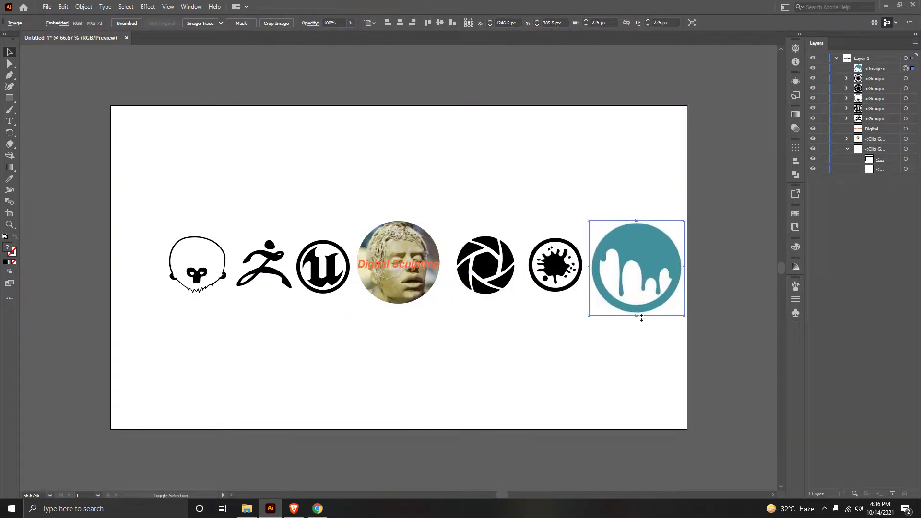
mouse_move(641, 318)
mouse_down()
mouse_move(642, 229)
mouse_move(625, 263)
mouse_up()
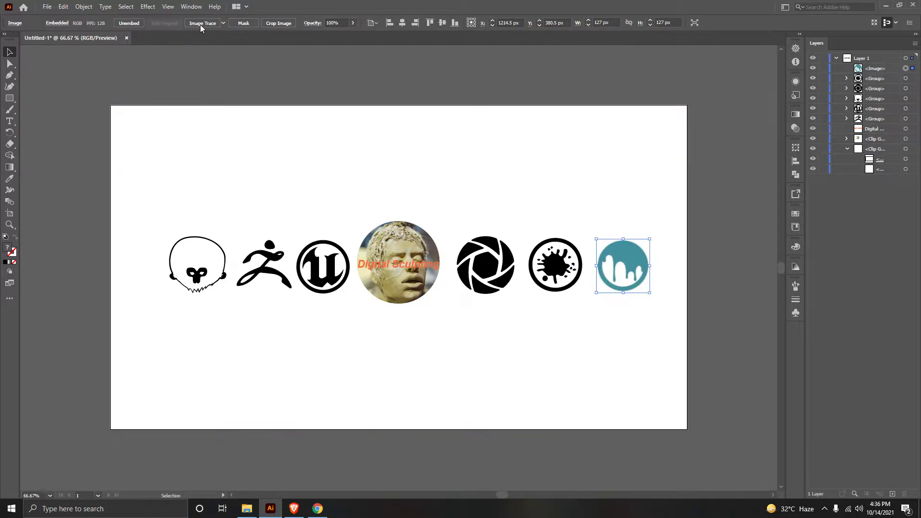
- Trace the drip logo with the Black and White Logo preset, raising the threshold to about 245
click(191, 6)
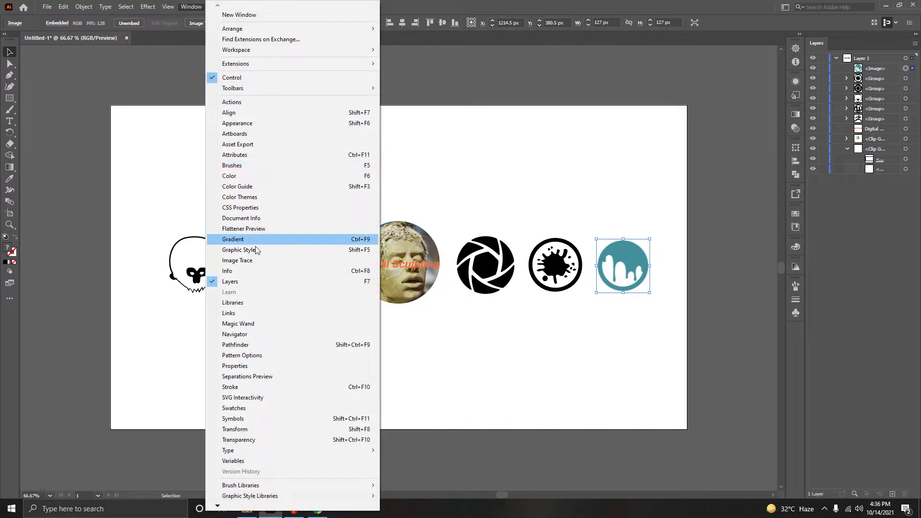
click(252, 260)
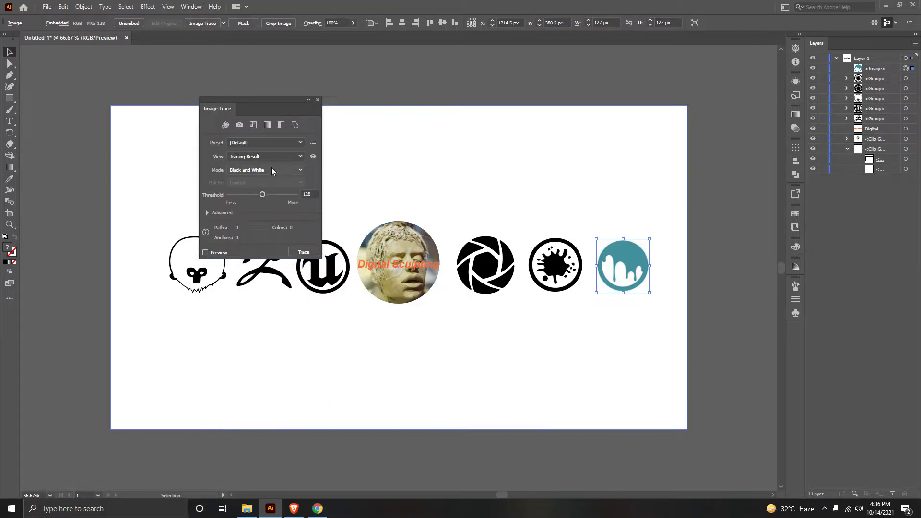
click(271, 142)
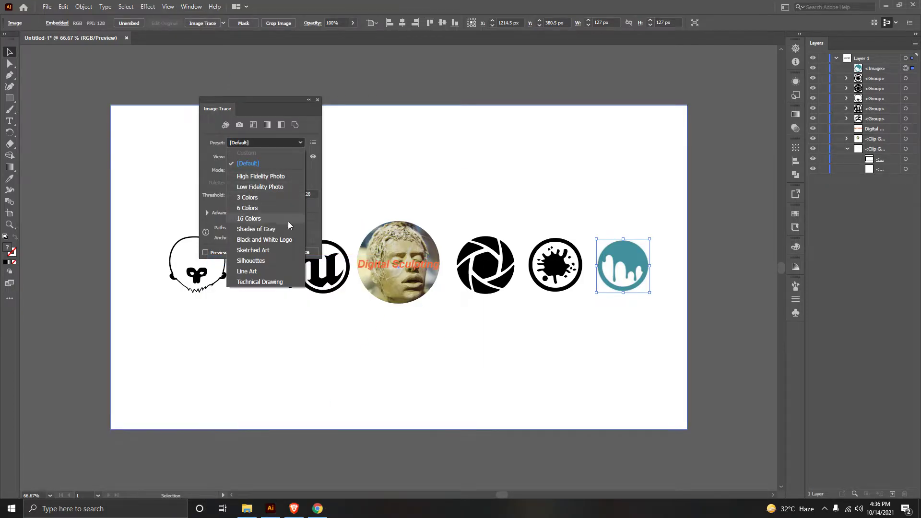
click(266, 239)
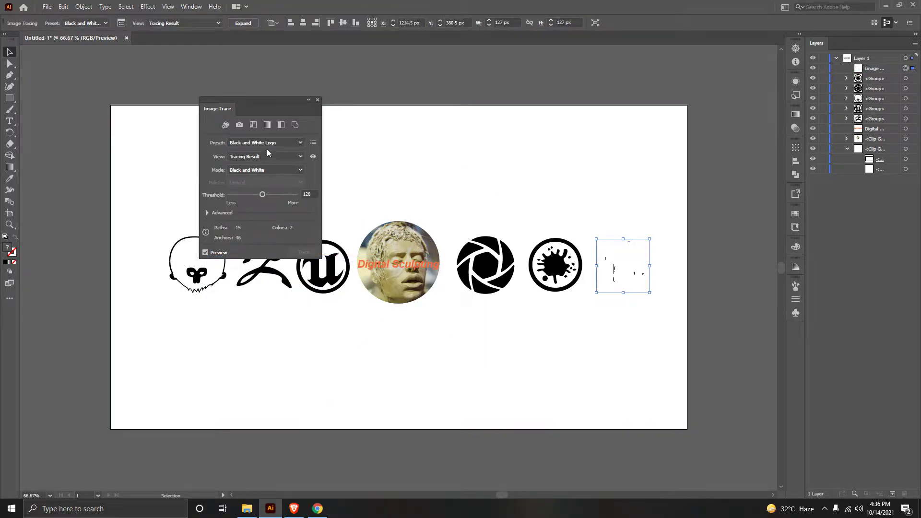
drag(279, 197, 291, 194)
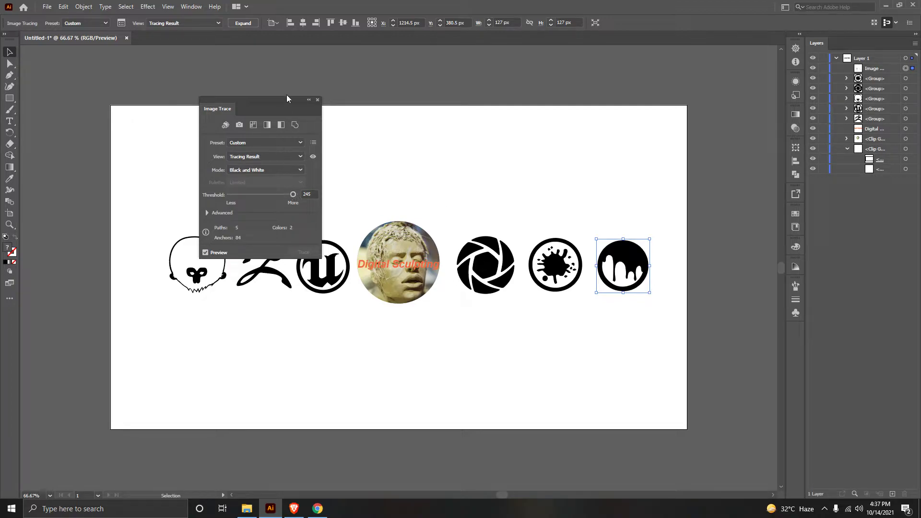
click(317, 99)
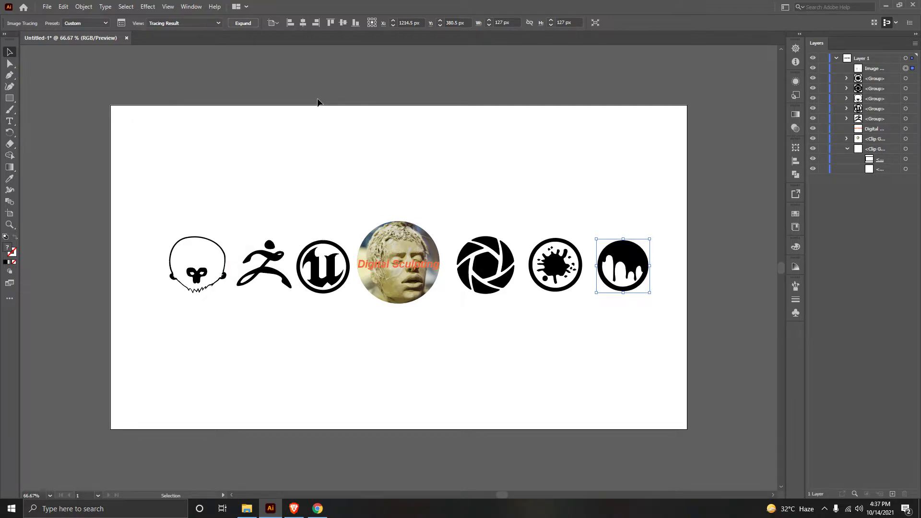
- Expand the drip logo tracing into editable paths and deselect it
click(125, 7)
click(83, 6)
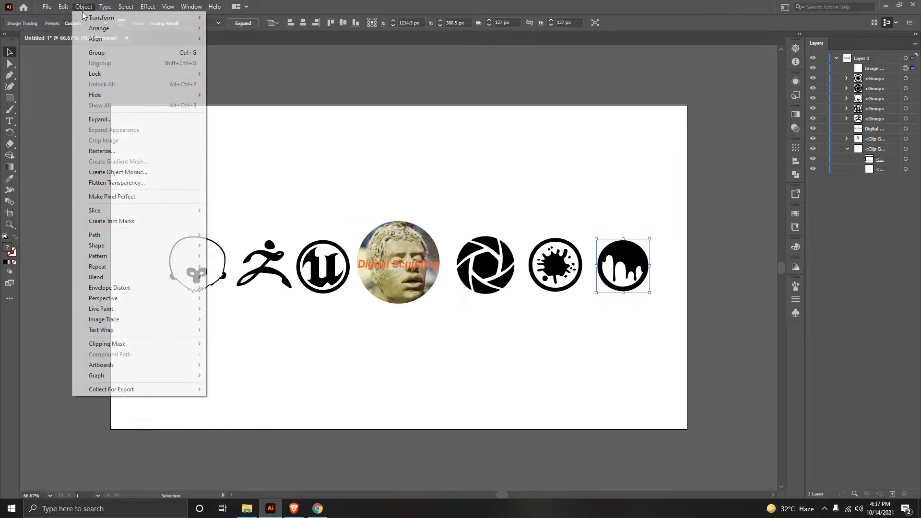
click(101, 119)
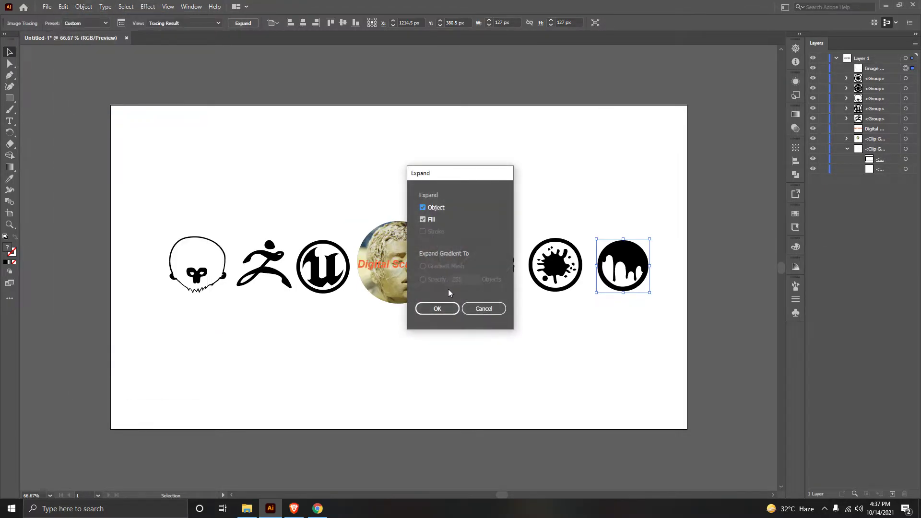
click(437, 308)
click(744, 128)
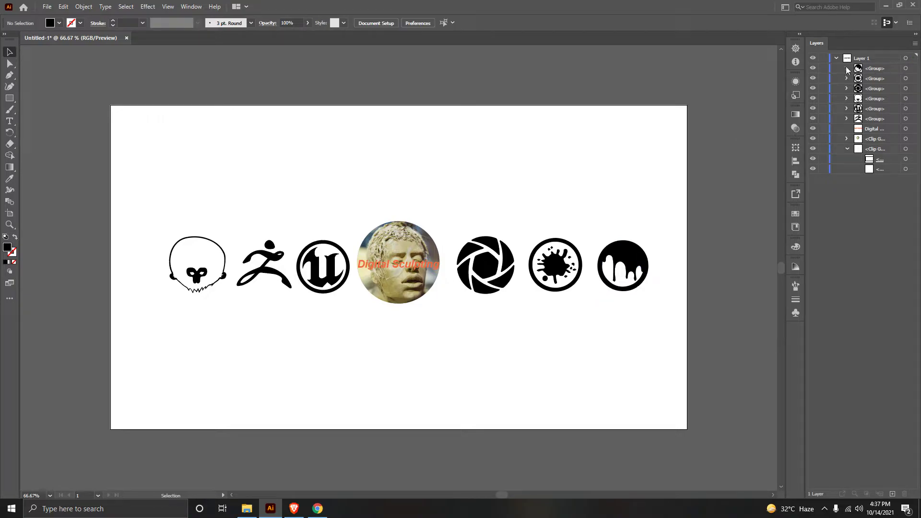
- Delete the leftover white sub-path inside the traced drip logo group in Layers
click(858, 79)
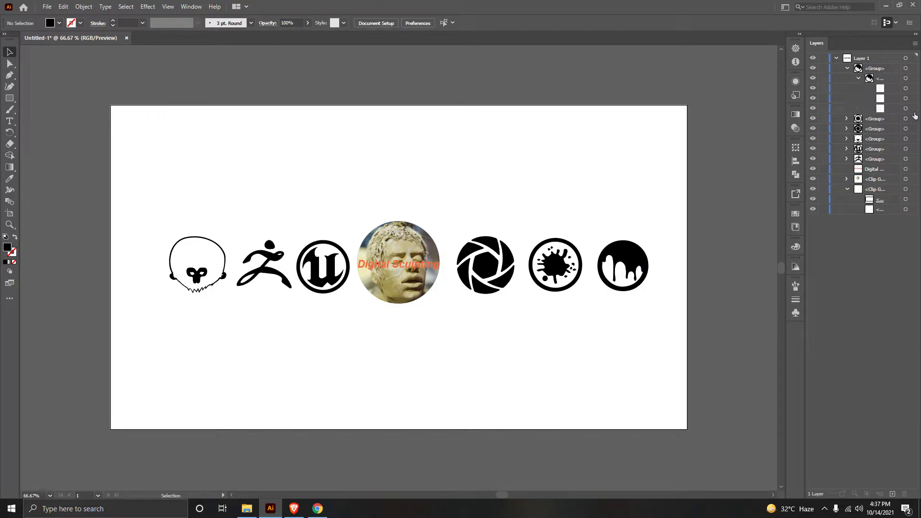
click(911, 108)
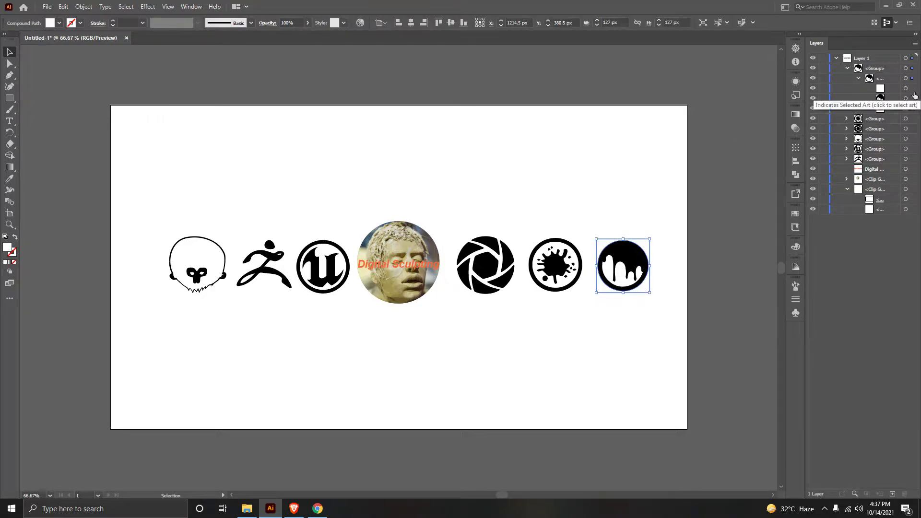
key(Delete)
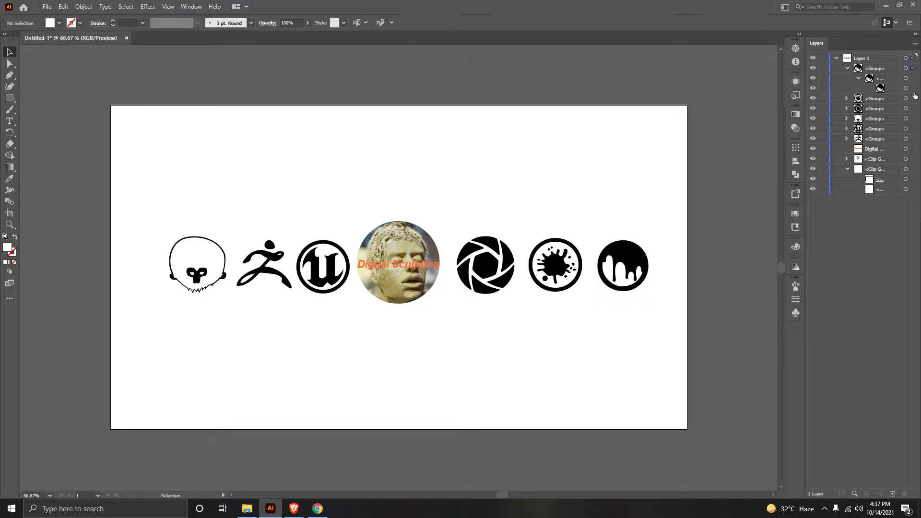
click(847, 70)
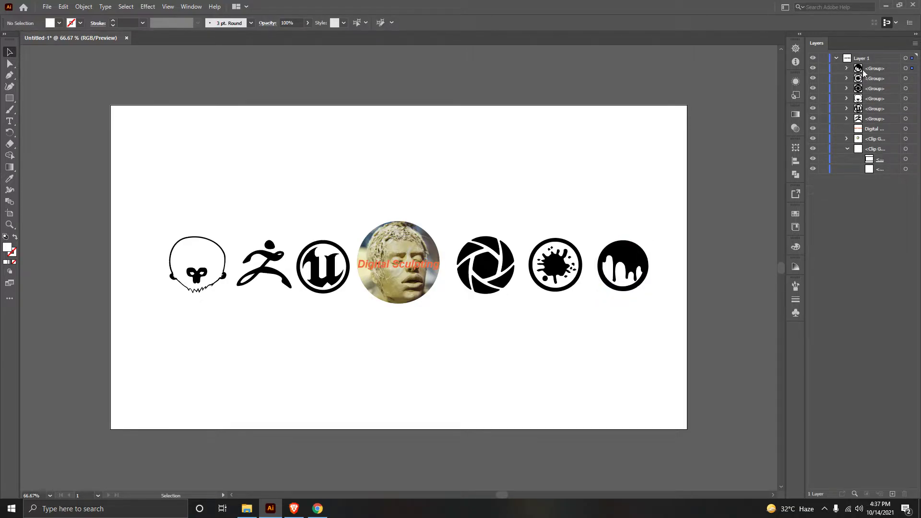
click(914, 78)
- Select all seven logo groups, nudge them left and align their vertical centres
shift+click(914, 98)
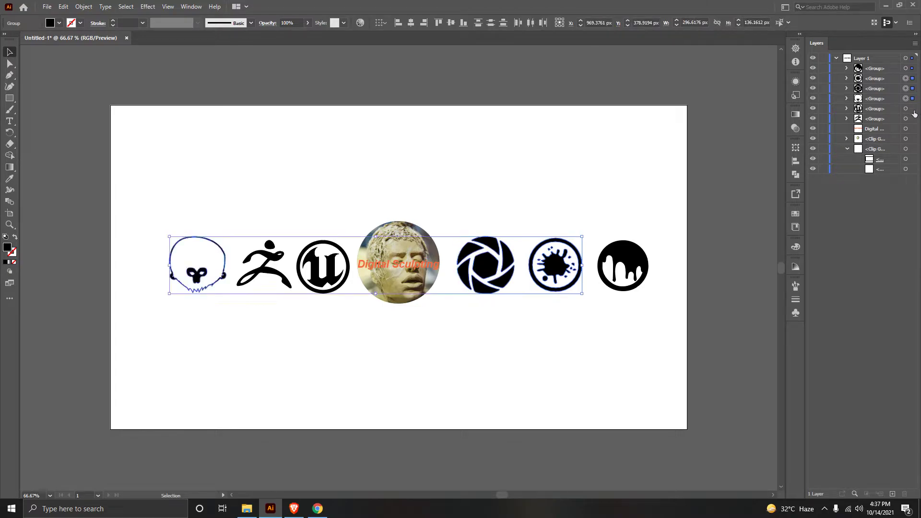
shift+click(913, 108)
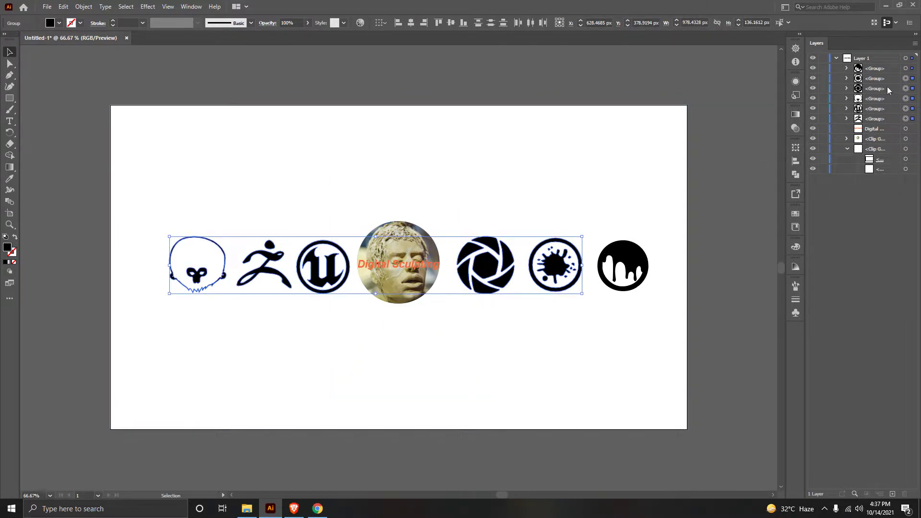
shift+click(912, 68)
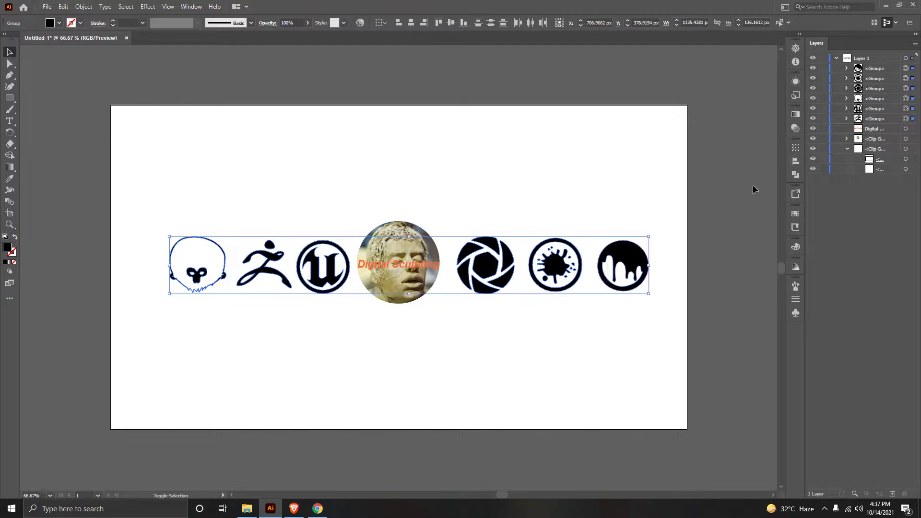
key(Left)
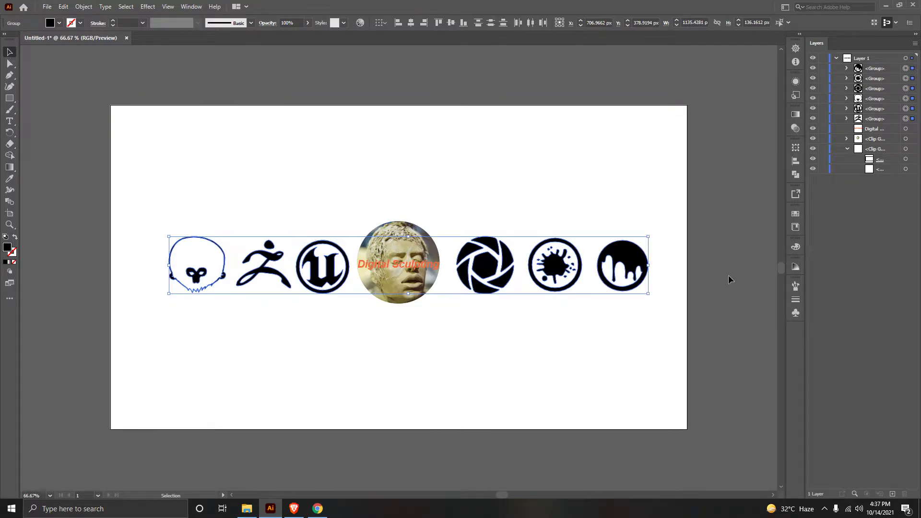
key(Left)
key(Left)
key(Left)
key(Left)
key(Left)
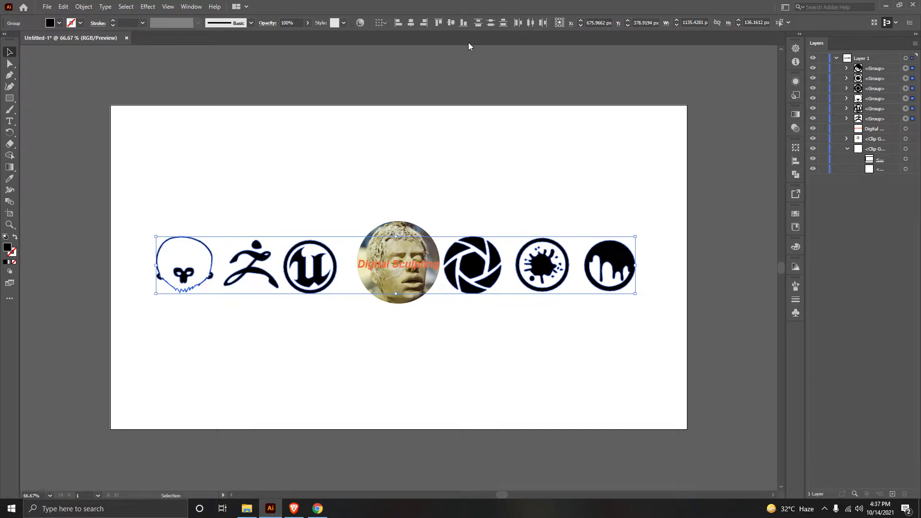
click(452, 23)
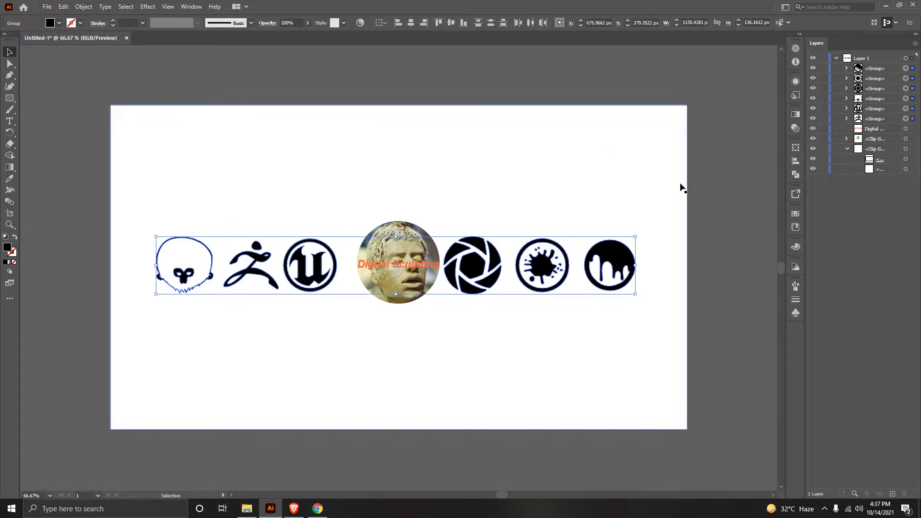
- Try Horizontal Distribute Center on the logos, then undo it
click(530, 23)
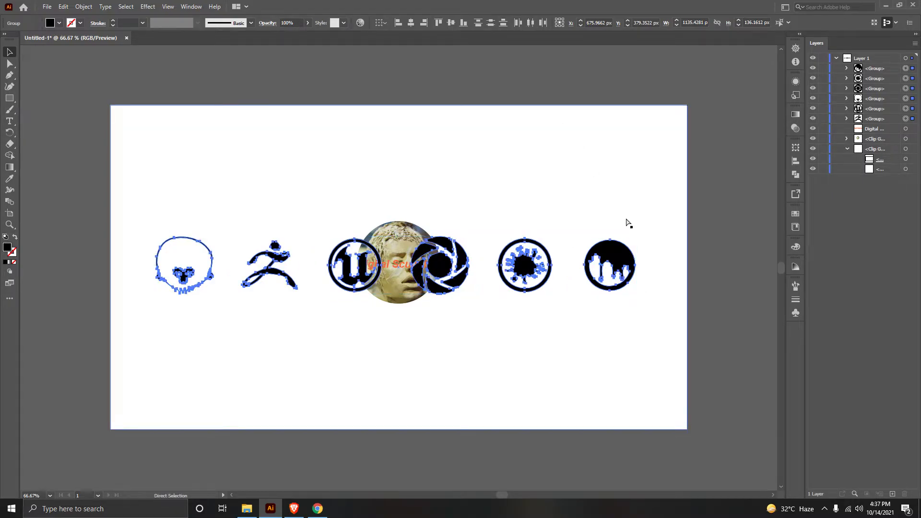
key(ctrl+z)
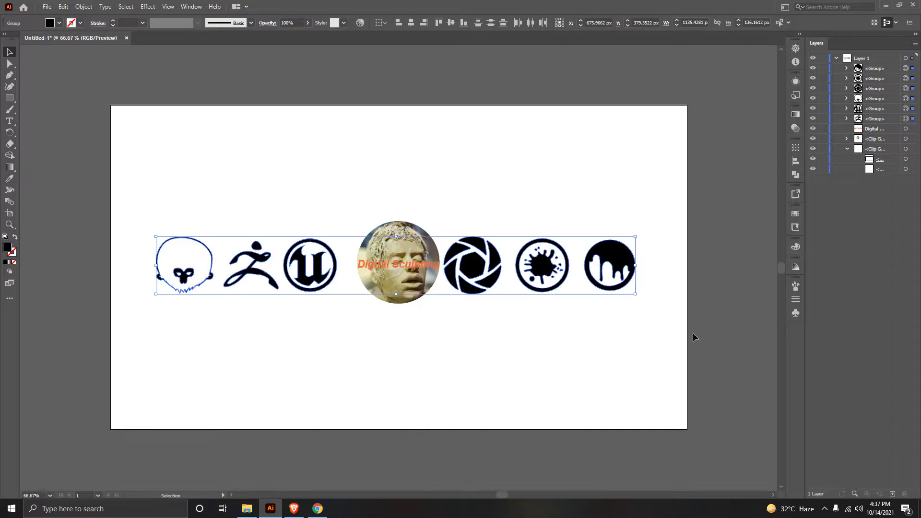
click(663, 366)
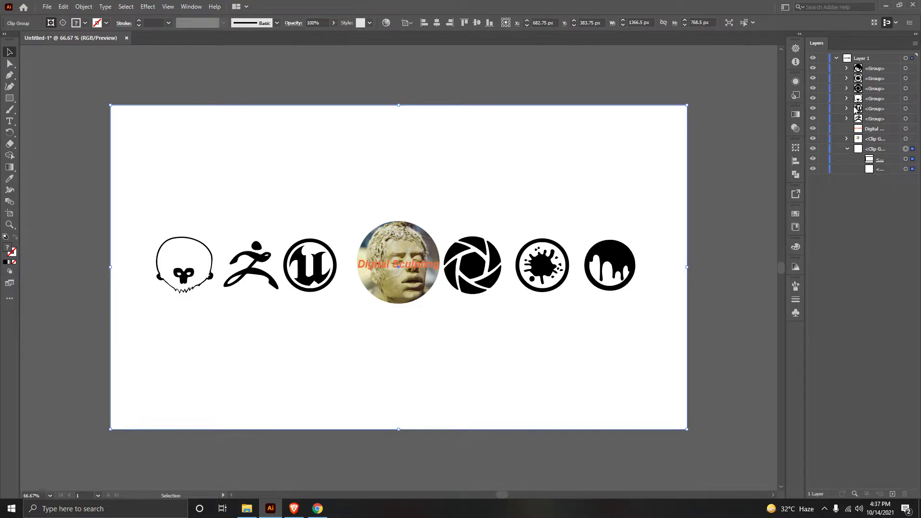
- Nudge the clay-face photo circle and Digital Sculpting text three steps left, then deselect
click(912, 129)
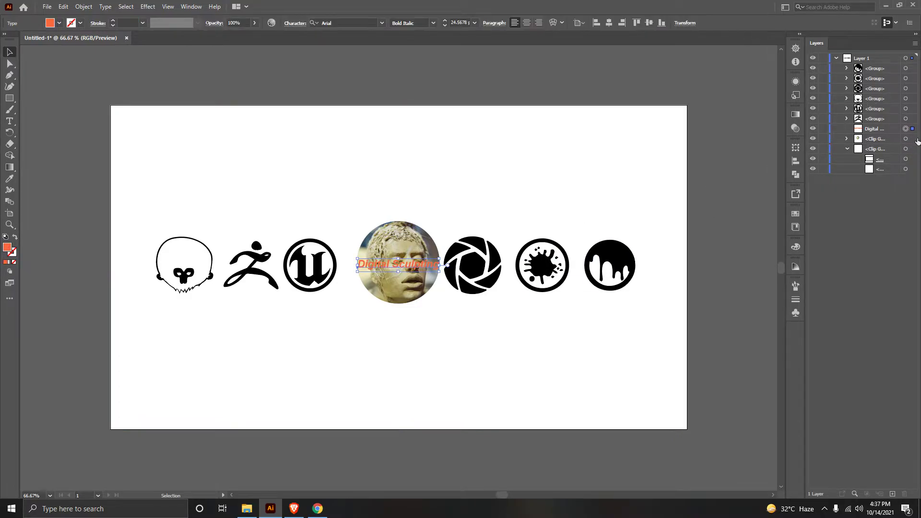
key(Left)
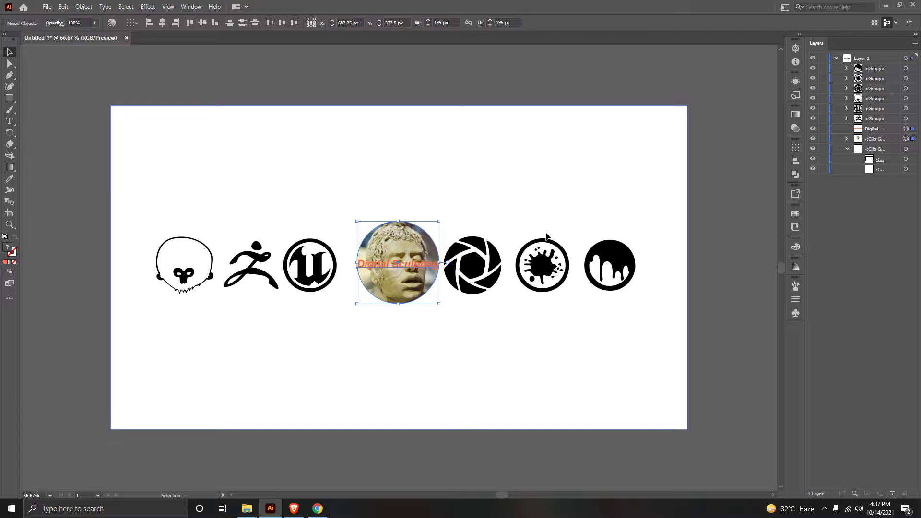
key(Left)
key(Left)
key(Left)
key(Left)
key(Left)
key(Left)
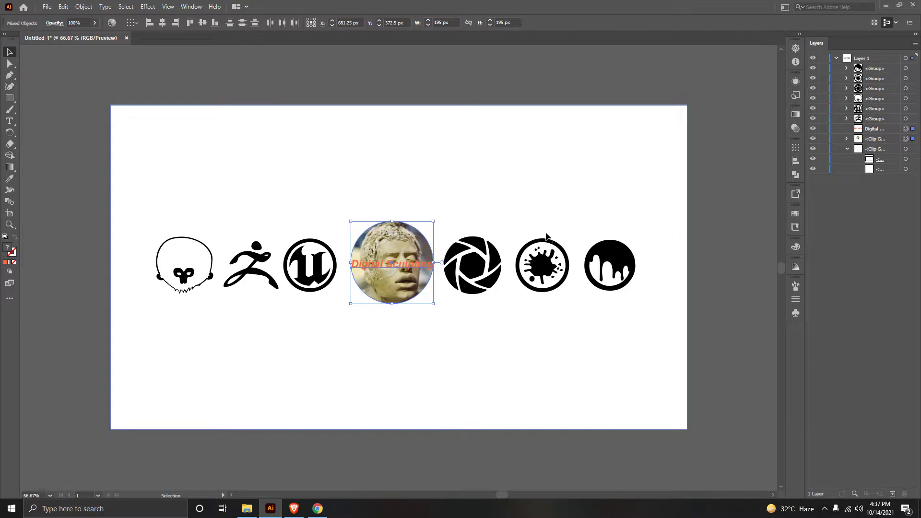
key(Left)
key(Left)
key(Left)
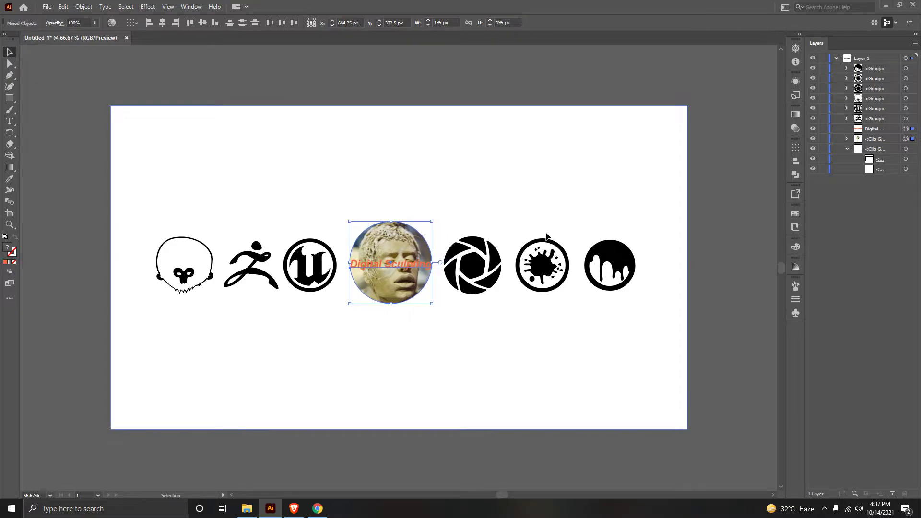
click(739, 287)
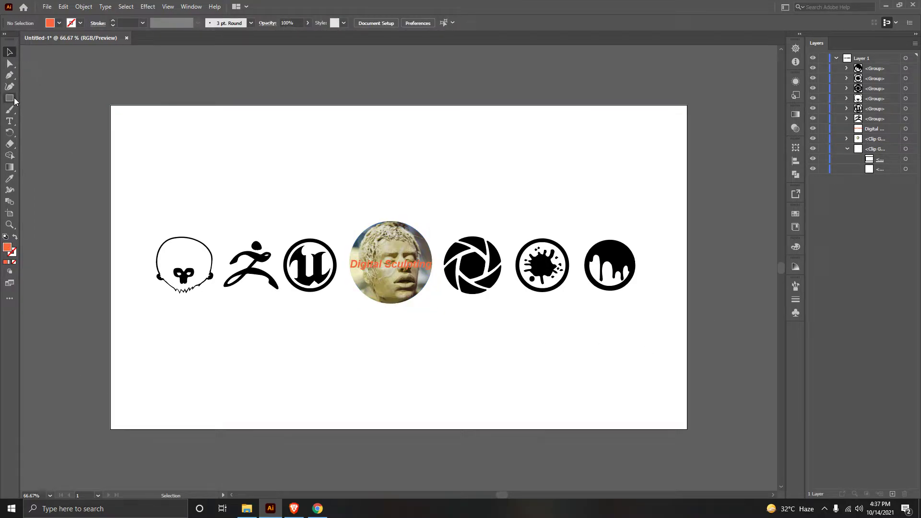
- Close the 3d coat search tab and browser, minimise YouTube Studio, and return to Illustrator
click(287, 515)
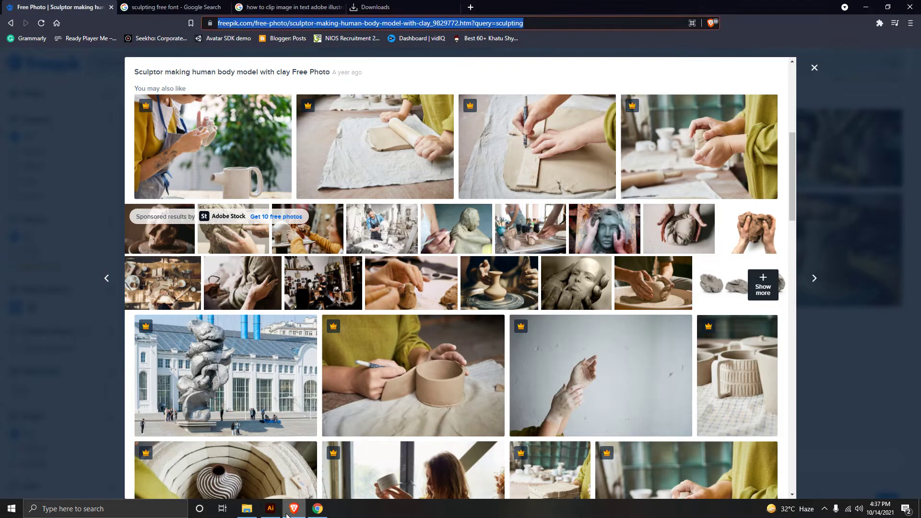
click(317, 508)
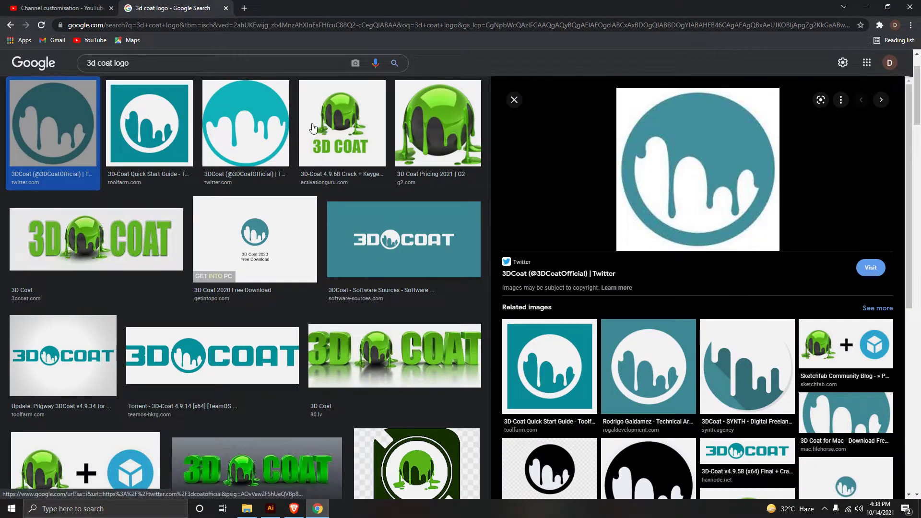
click(225, 7)
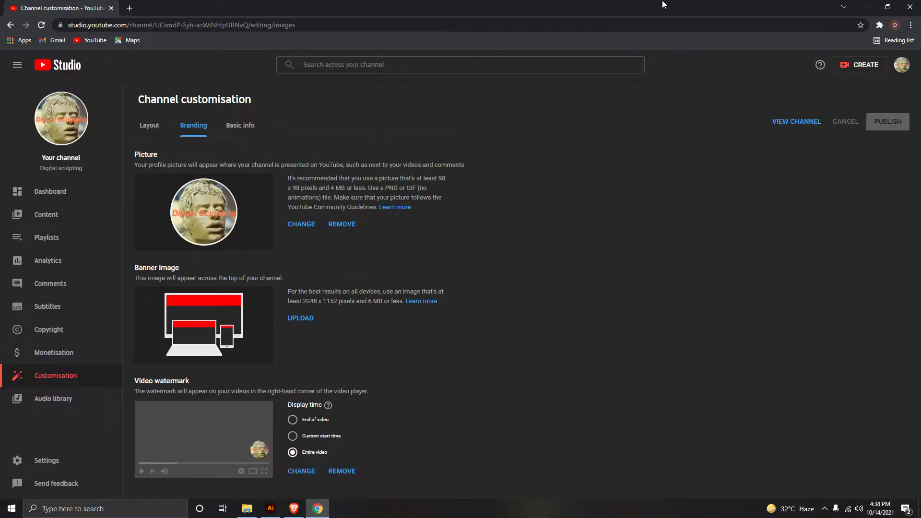
click(865, 7)
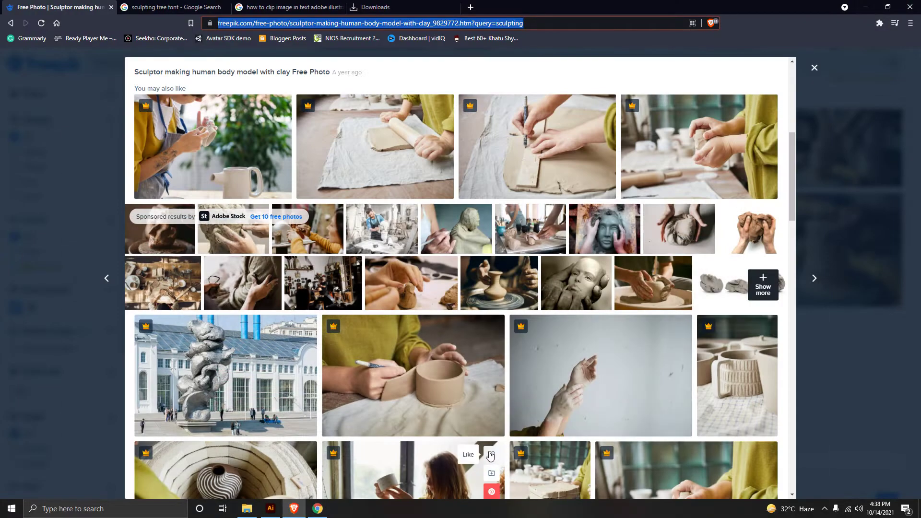
click(909, 7)
click(47, 7)
mouse_move(65, 192)
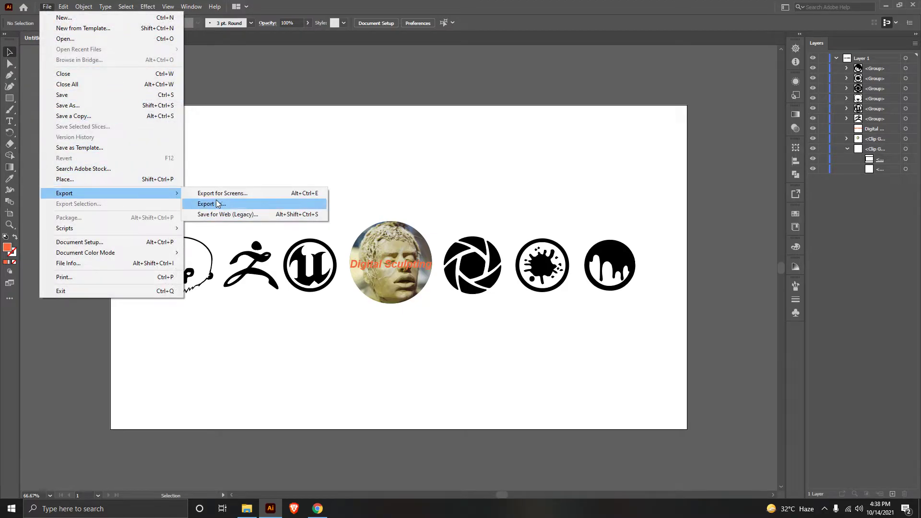
- Export the banner as a PNG named YTBANNER with default PNG options
click(212, 204)
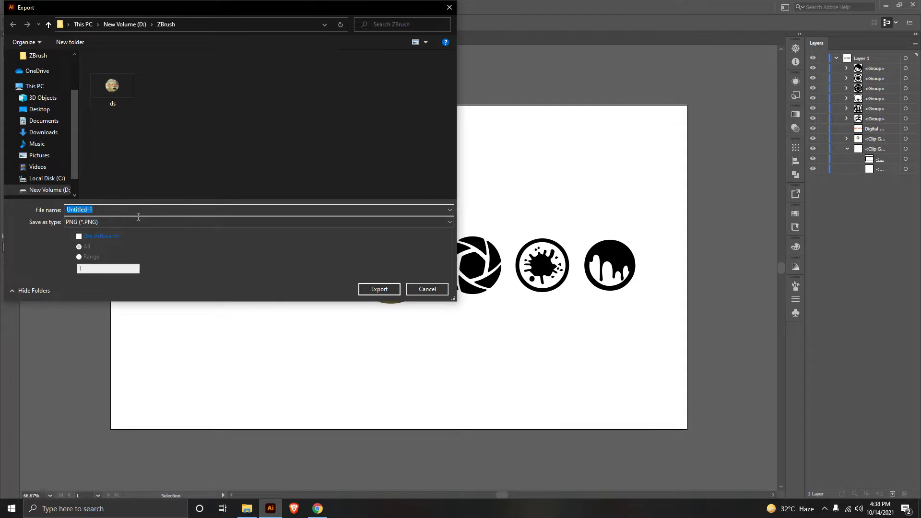
text(YTBANNER)
click(384, 289)
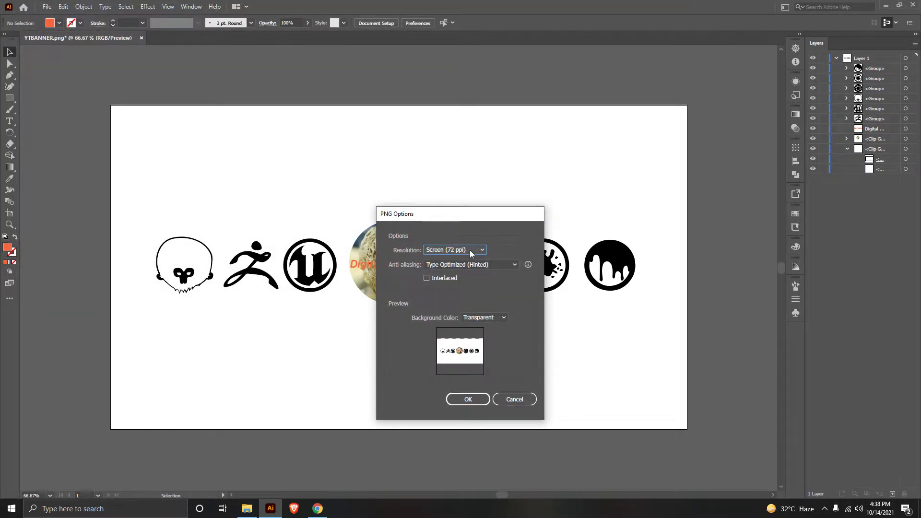
click(474, 398)
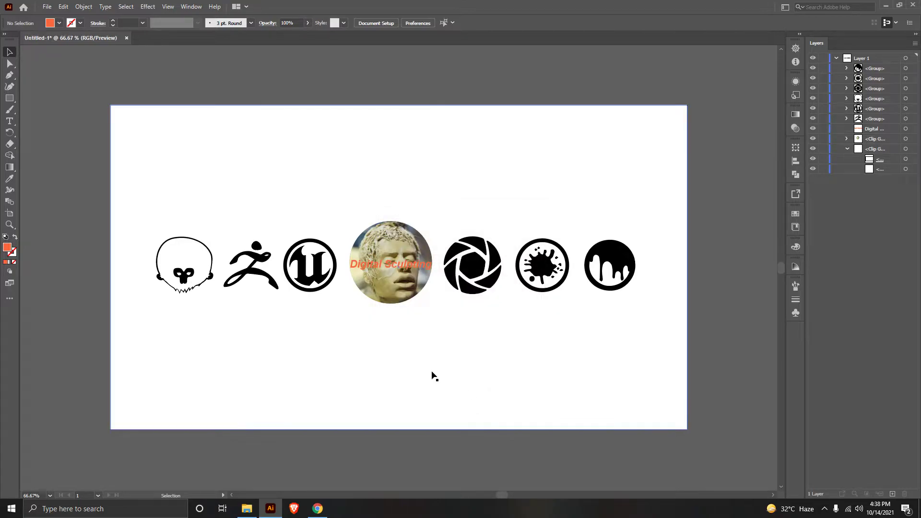
- Upload YTBANNER as the YouTube channel banner, accept the crop, and publish it
click(325, 508)
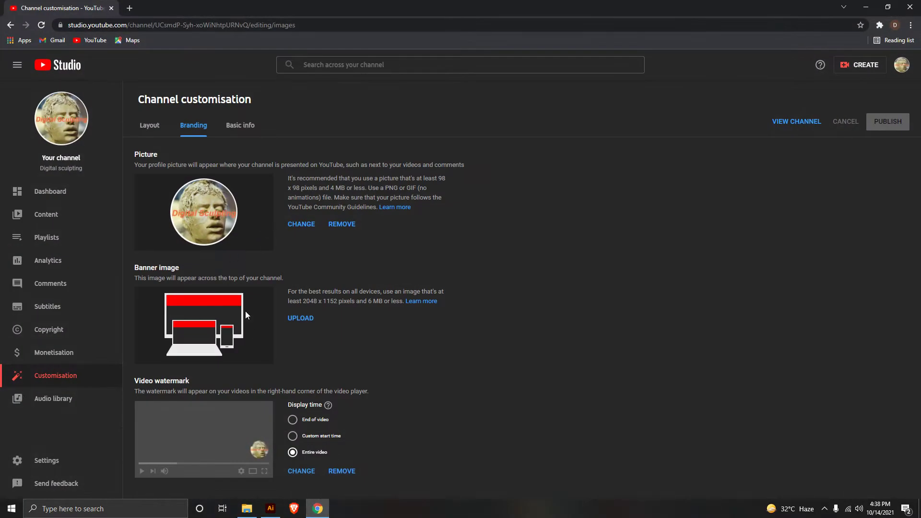
click(300, 318)
click(184, 91)
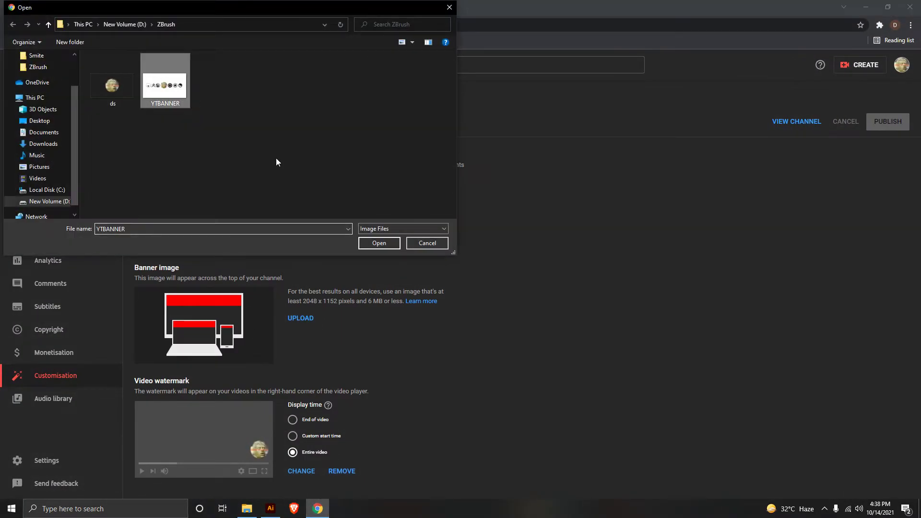
click(379, 243)
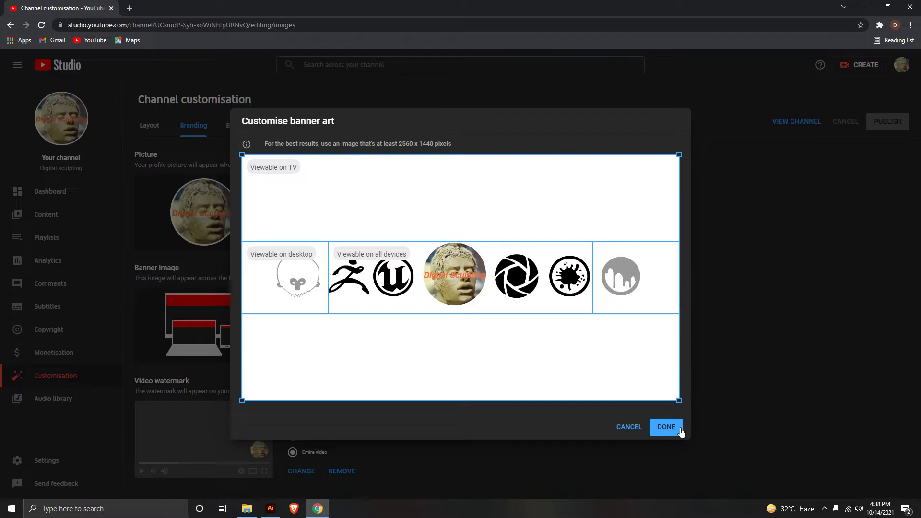
click(666, 427)
click(885, 124)
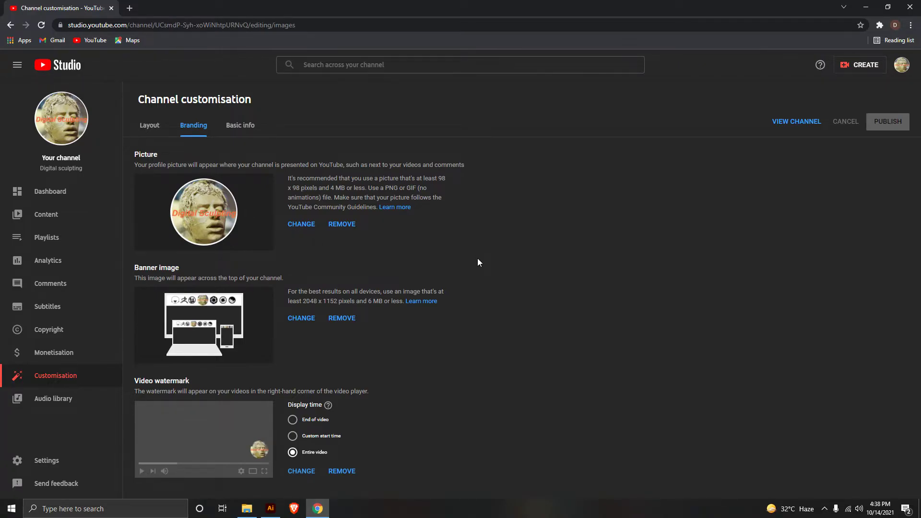
click(813, 124)
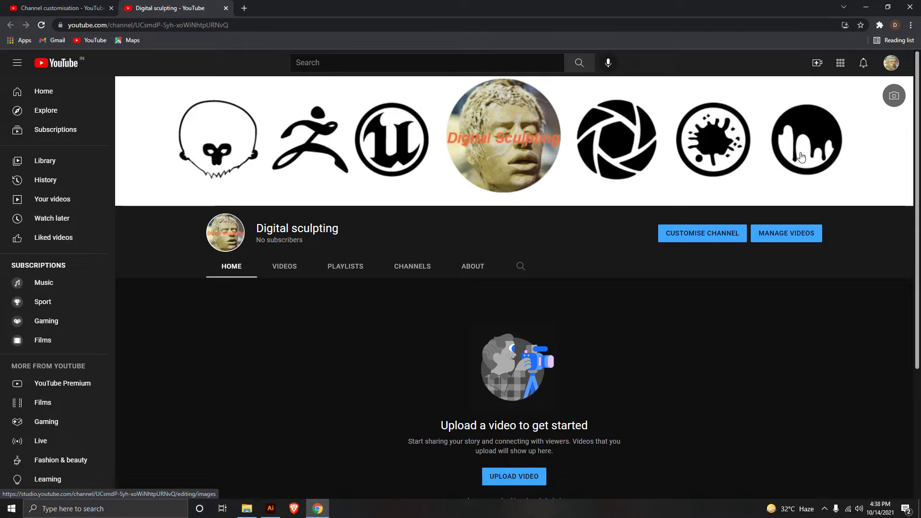
- Scroll the Digital sculpting channel page to inspect the new logo banner
scroll(800, 156, down, 3)
scroll(799, 156, up, 3)
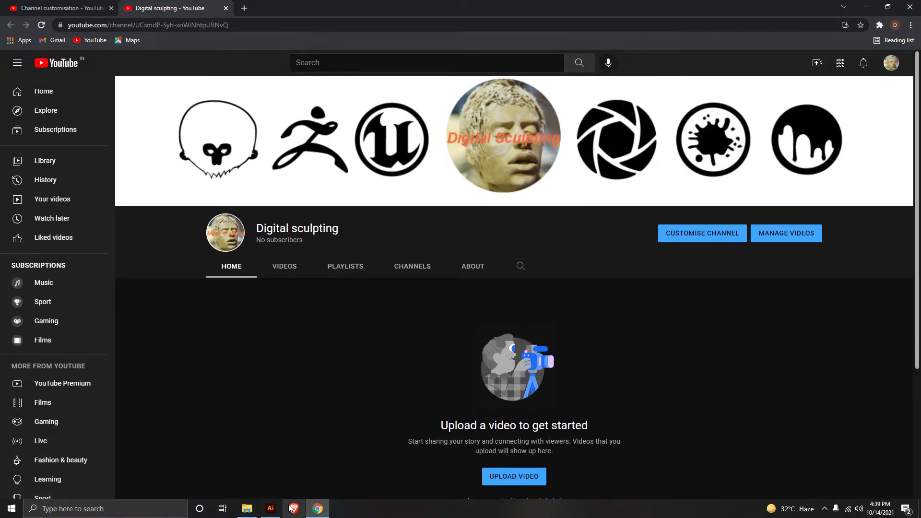
- Select all artwork except the white background and nudge the logo row down two steps
click(269, 507)
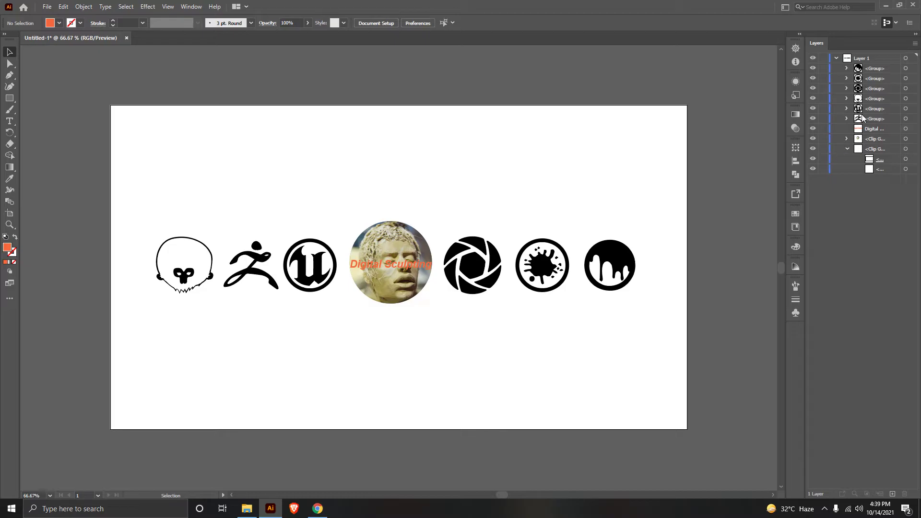
key(ctrl+a)
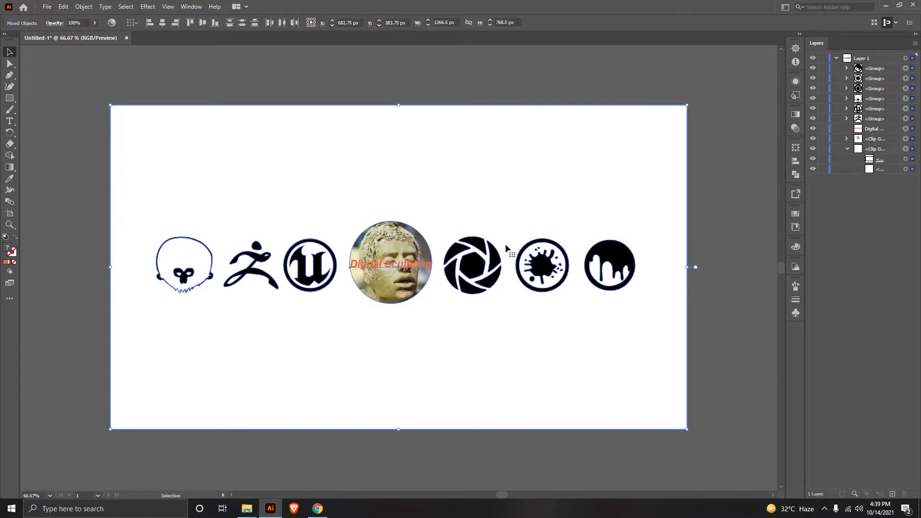
click(846, 149)
shift+click(913, 149)
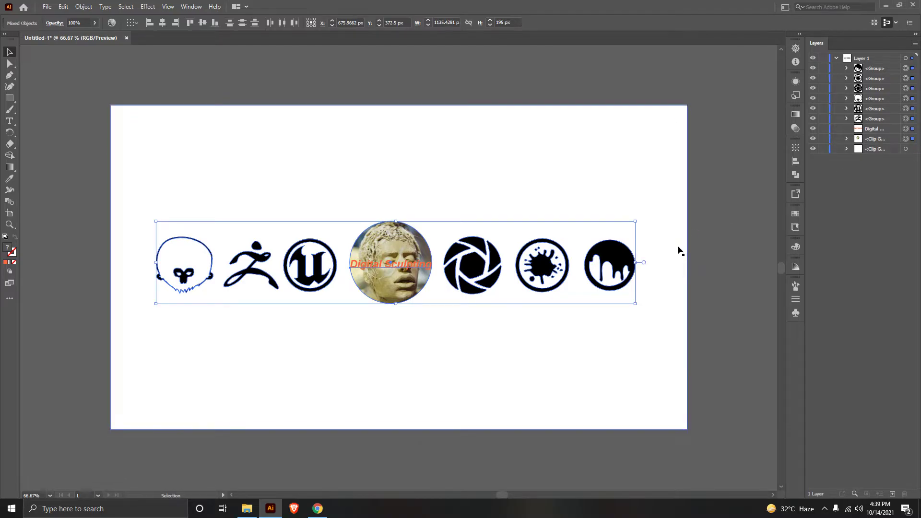
key(Down)
key(Down)
key(Down)
key(Down)
key(Down)
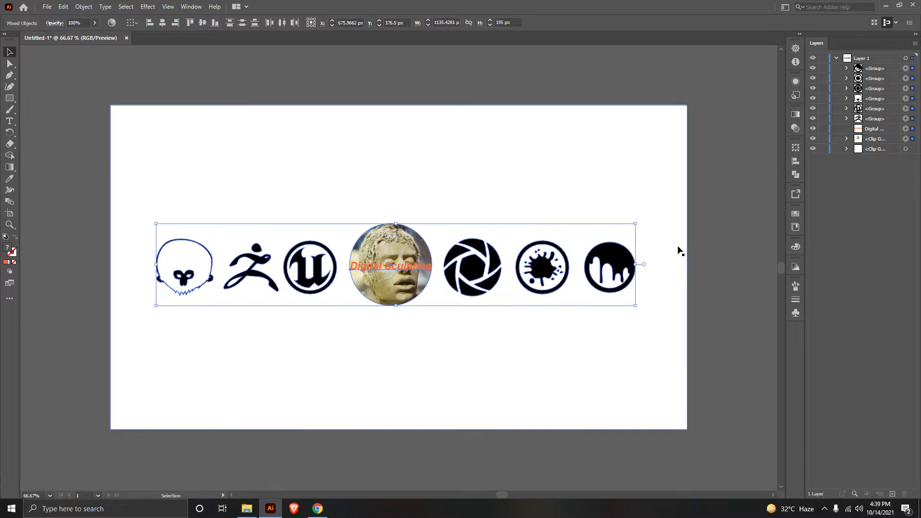
key(Down)
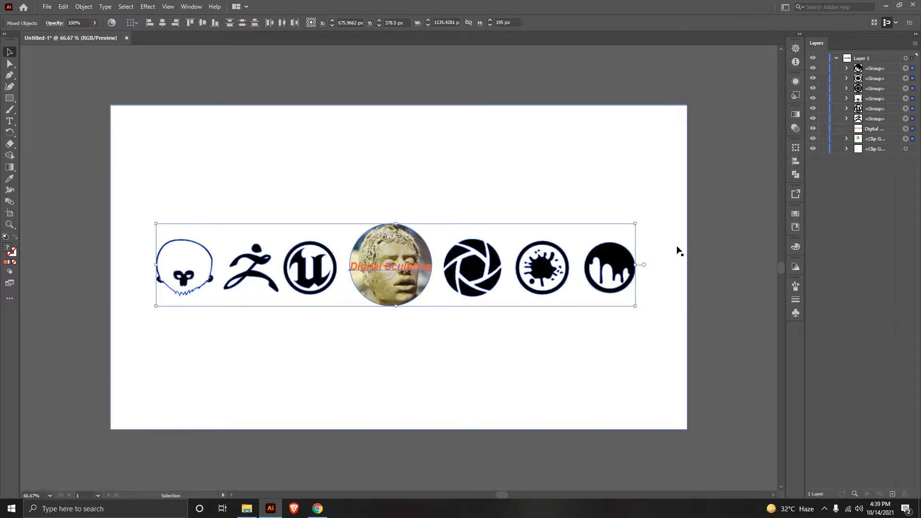
click(718, 274)
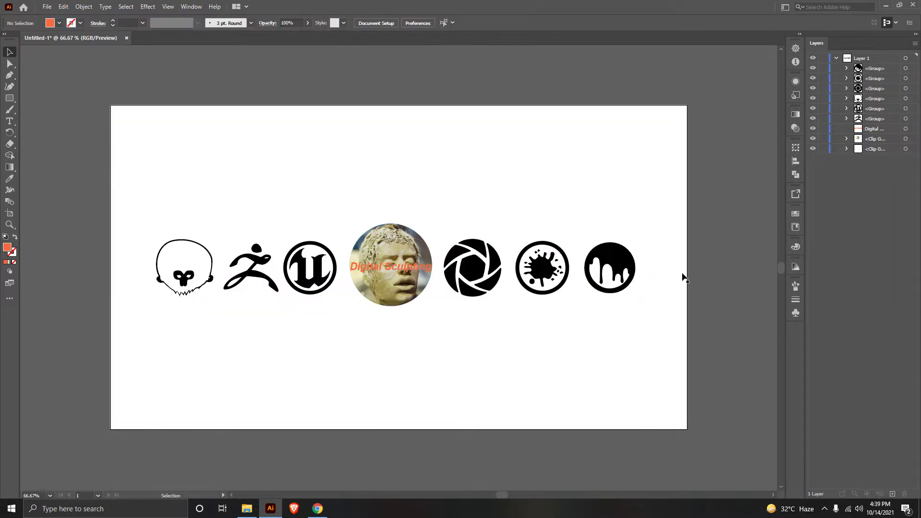
- Scale the aperture logo slightly smaller and nudge it up one step
click(912, 89)
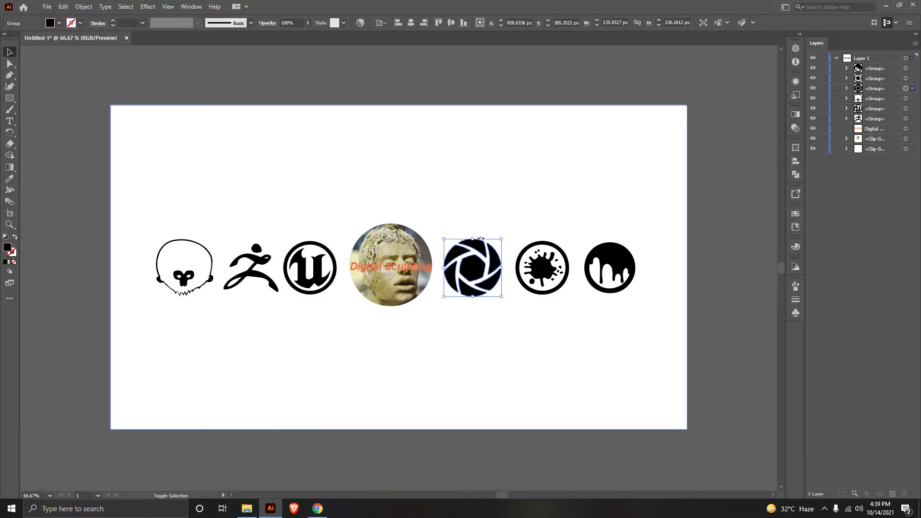
drag(473, 239, 477, 246)
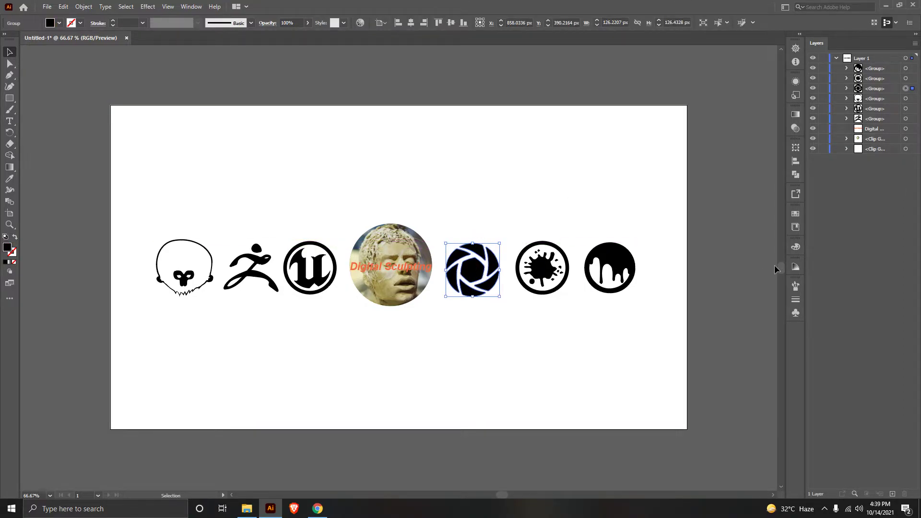
key(Up)
key(Up)
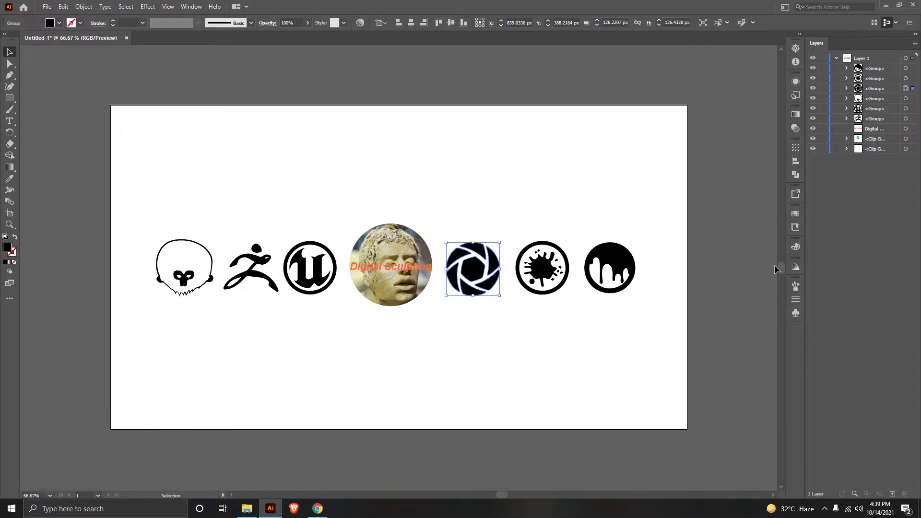
click(725, 280)
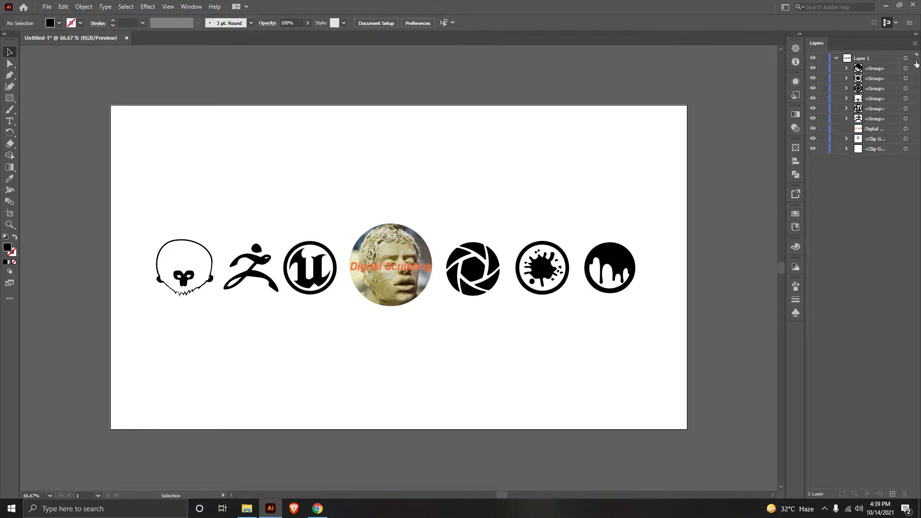
- Select everything except the background again and nudge the logo row two steps right
key(ctrl+a)
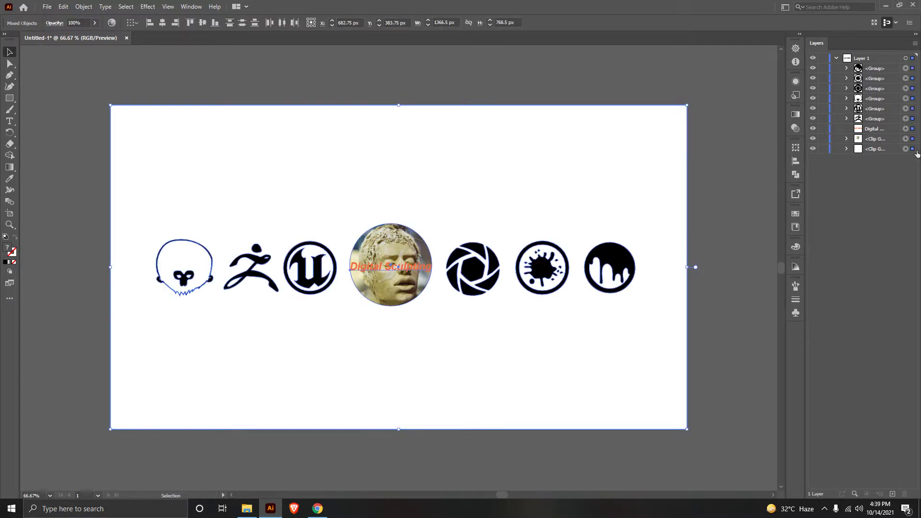
shift+click(912, 148)
key(Right)
key(Right)
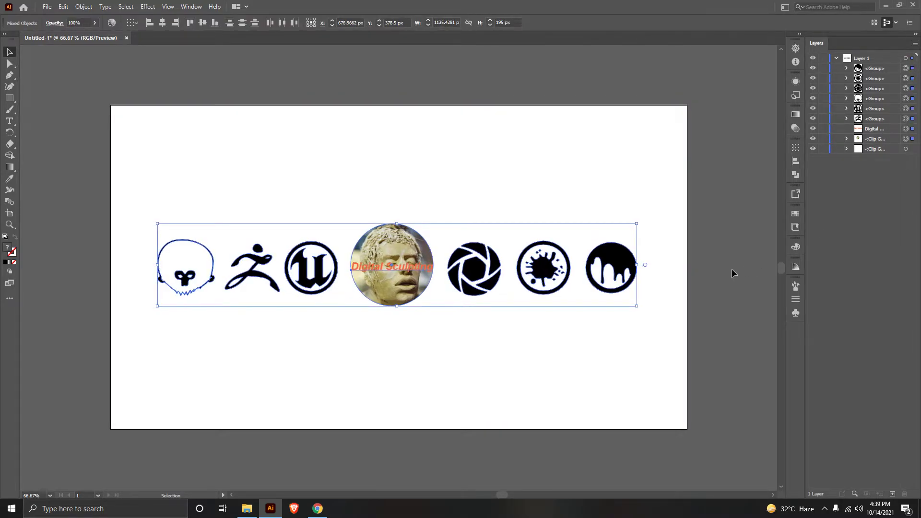
key(Right)
key(Right)
key(Right)
key(Right)
click(731, 270)
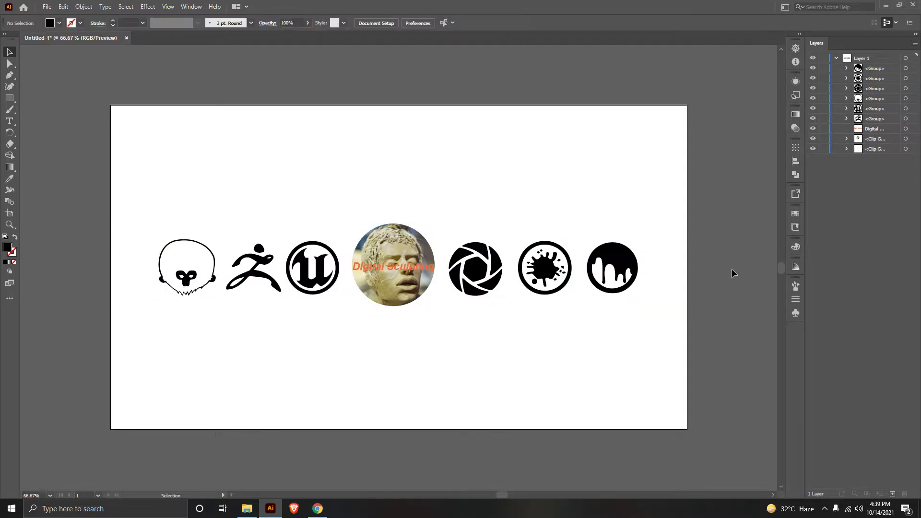
click(46, 7)
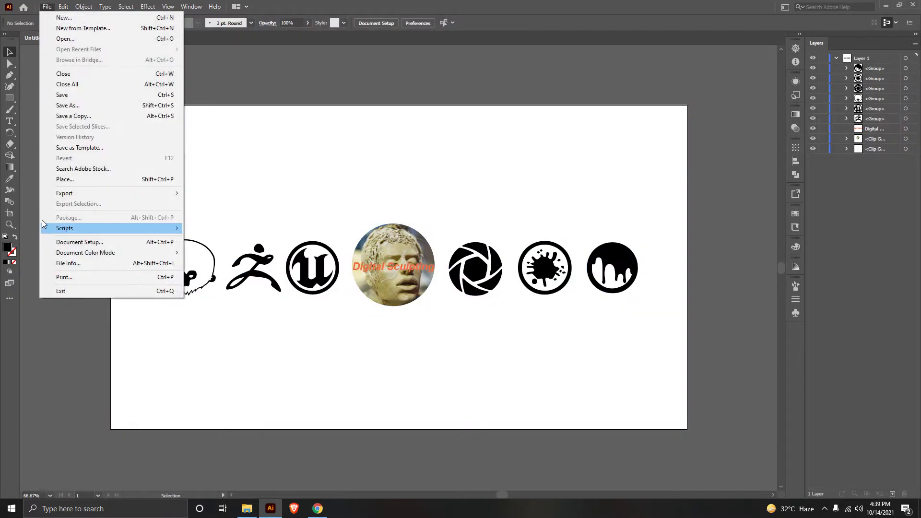
- Re-export the banner as PNG, replacing the existing YTBANNER file
mouse_move(65, 192)
click(231, 206)
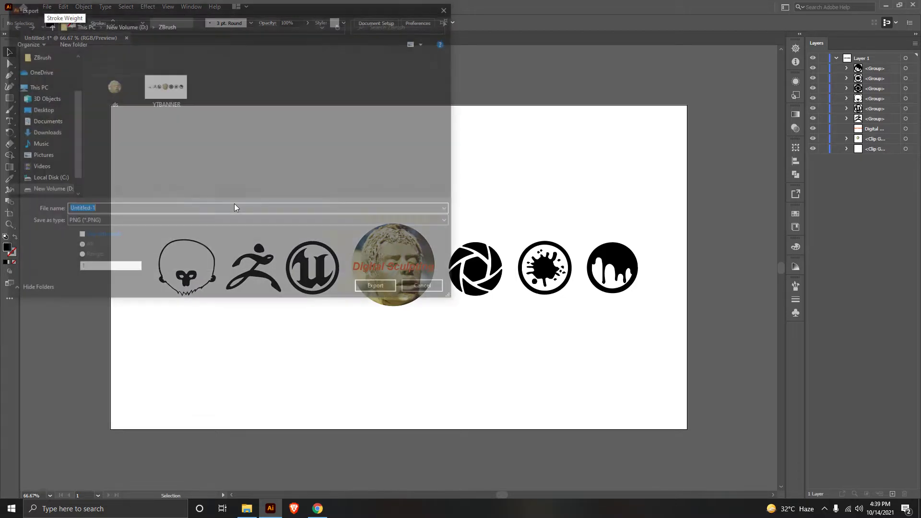
click(164, 84)
click(378, 289)
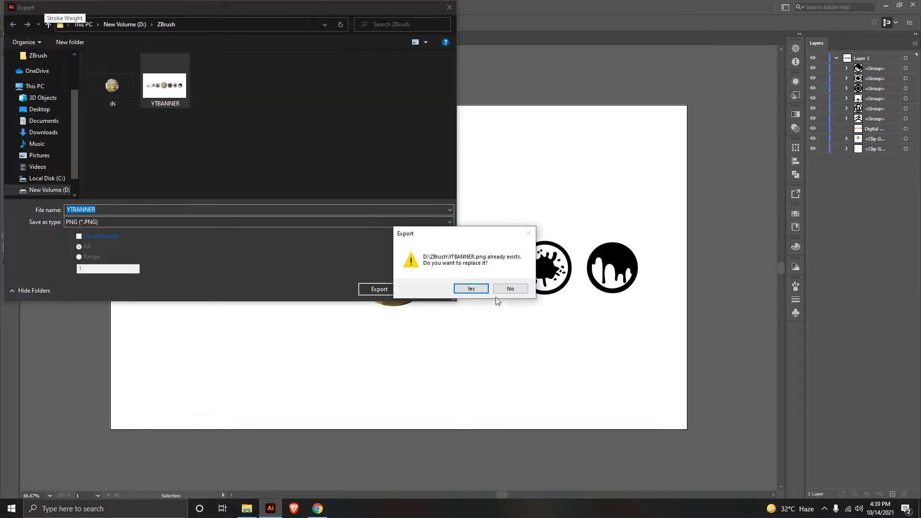
click(470, 290)
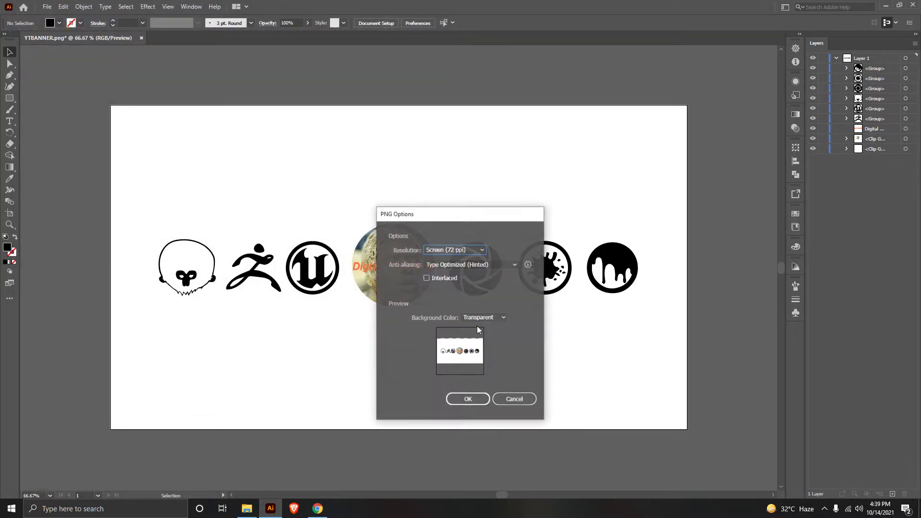
click(468, 399)
click(322, 508)
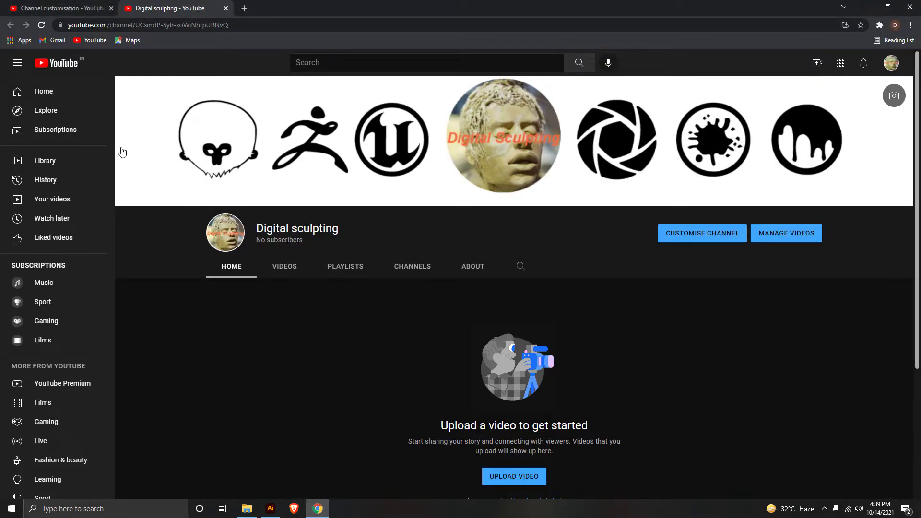
- Replace the channel banner with the updated YTBANNER image and confirm the crop
click(55, 8)
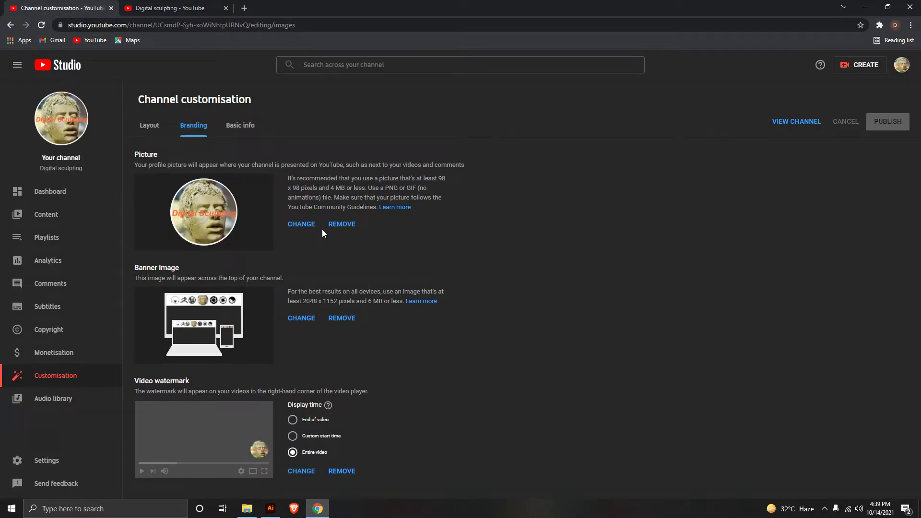
click(301, 318)
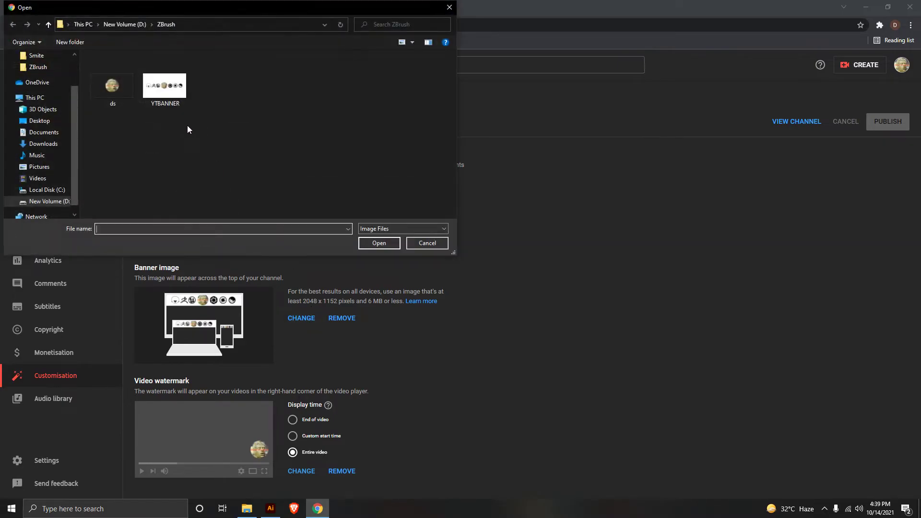
click(165, 85)
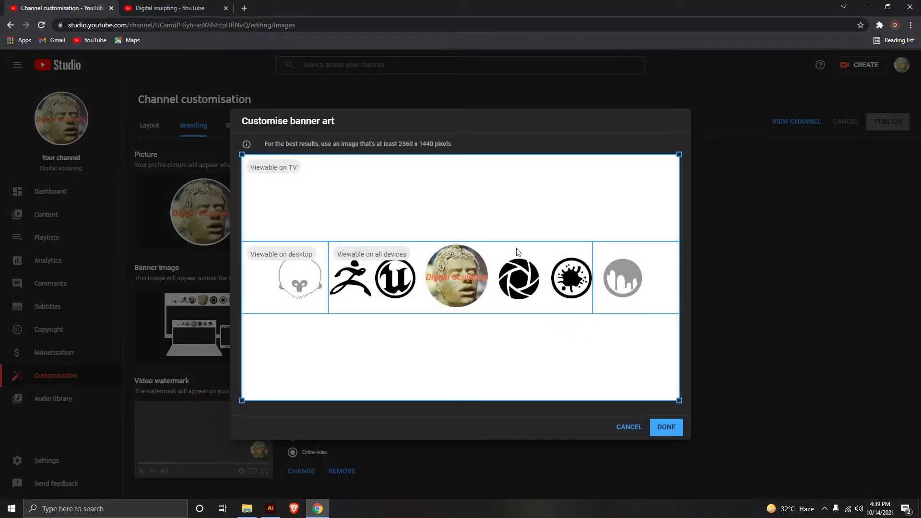
click(668, 429)
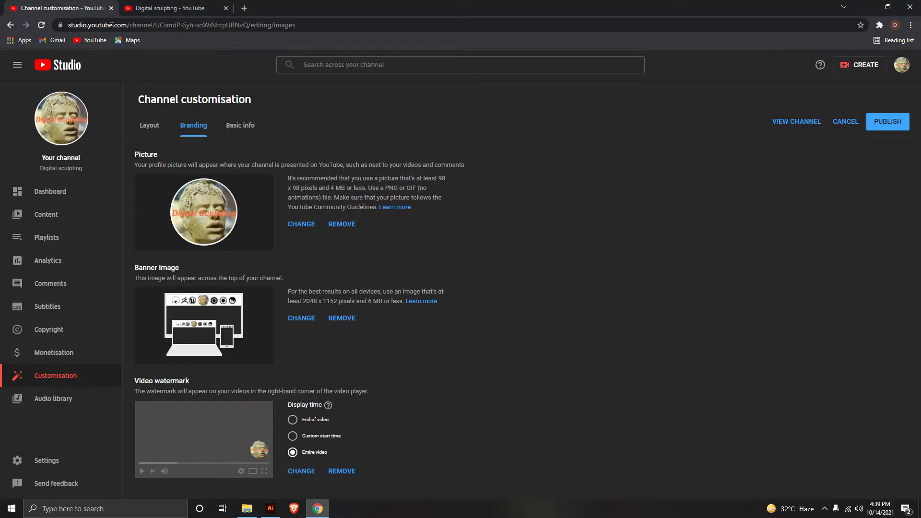
- Reload the channel page and scroll to check the new banner
click(156, 5)
click(40, 25)
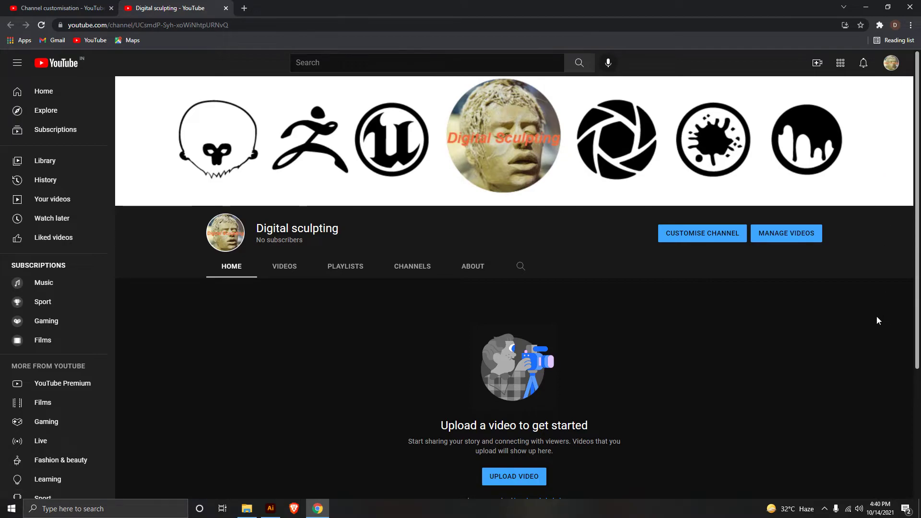
scroll(878, 320, down, 3)
scroll(878, 320, up, 3)
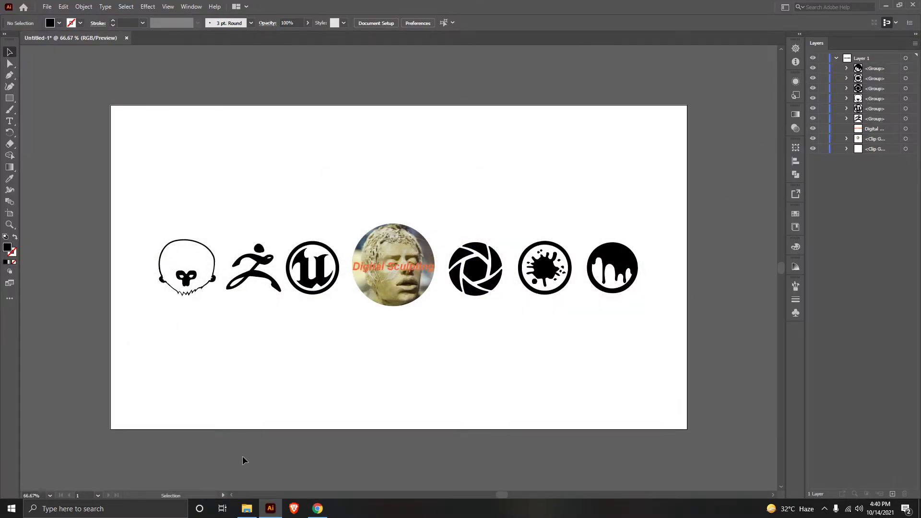
- Eyedrop the Digital Sculpting caption's orange onto the six selected black logos
click(912, 129)
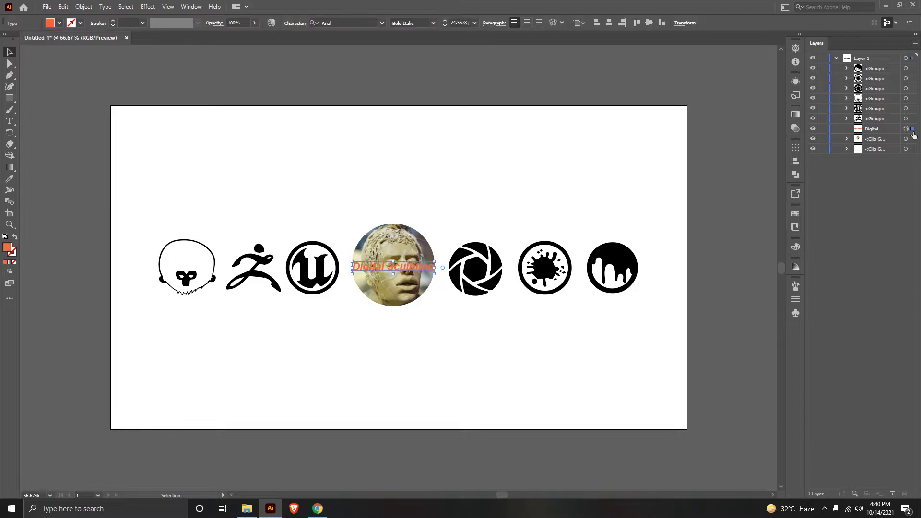
click(913, 119)
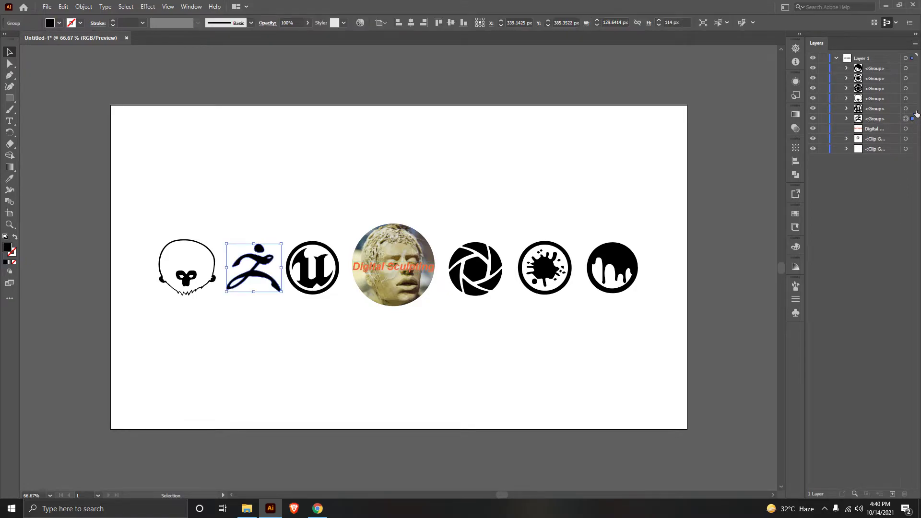
shift+click(913, 98)
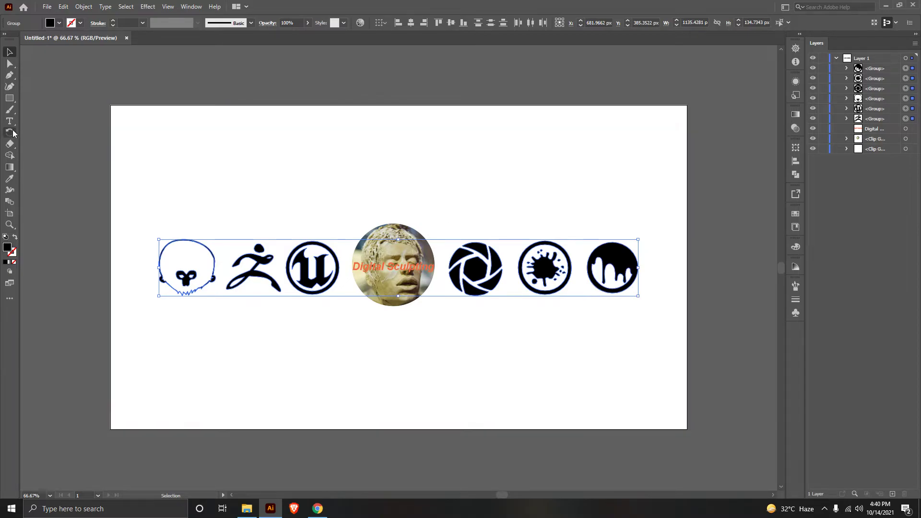
click(9, 178)
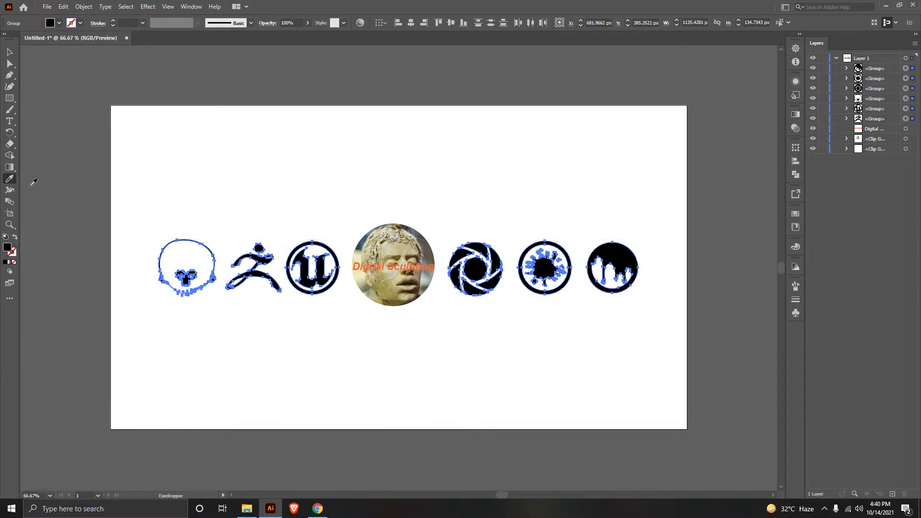
click(398, 269)
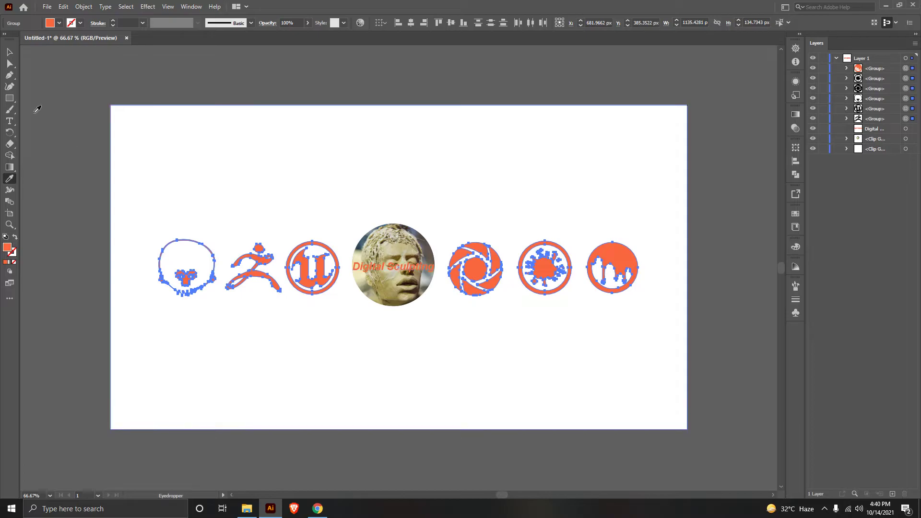
click(9, 51)
click(656, 162)
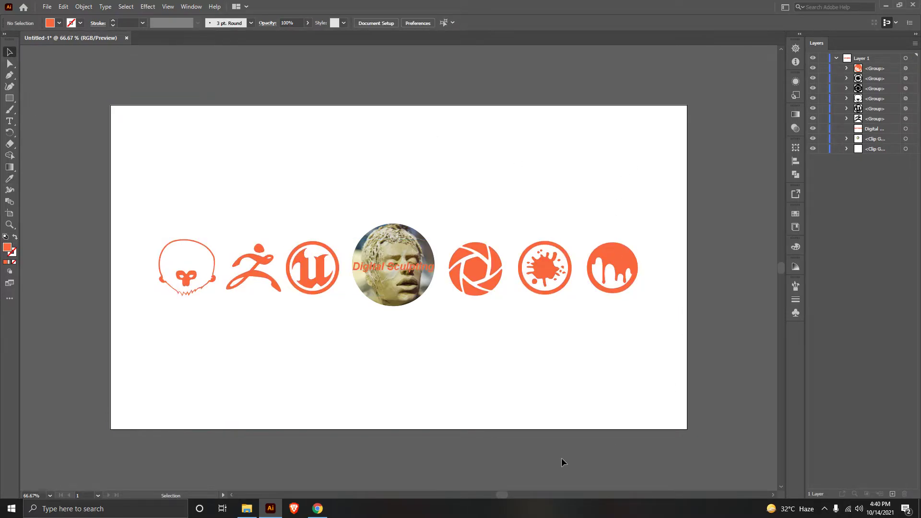
- Search 'frrpik' in the browser and open the Freepik website from the results
click(318, 508)
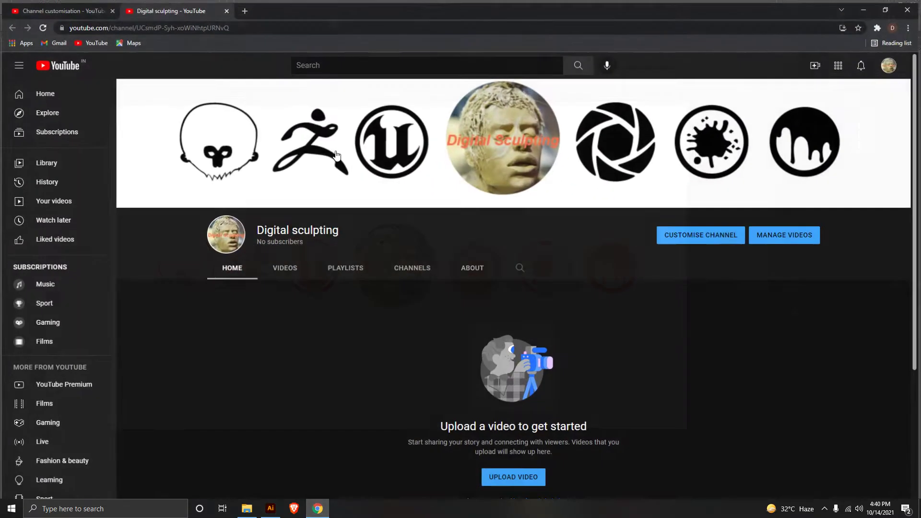
click(246, 10)
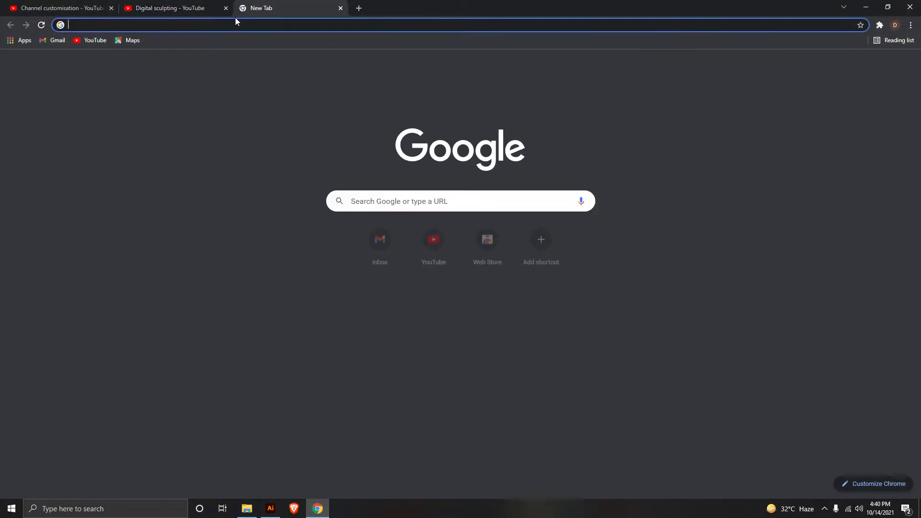
click(221, 13)
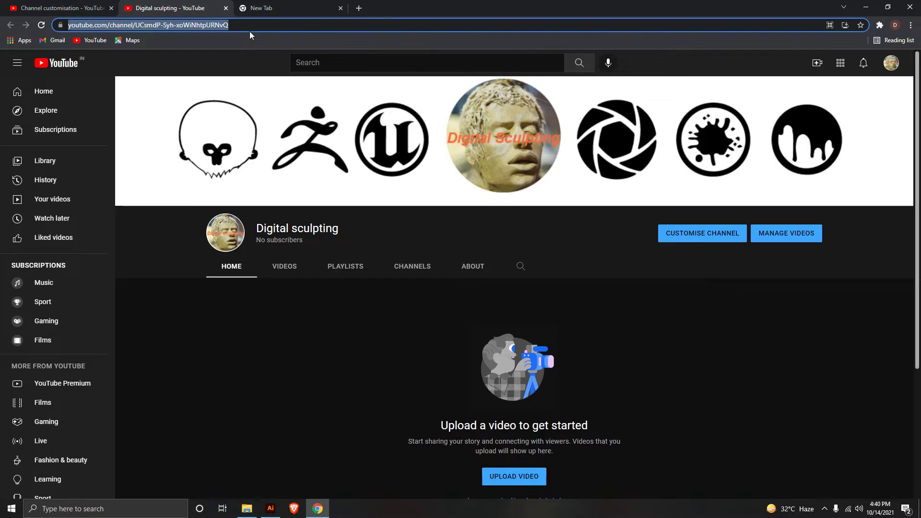
text(frrp)
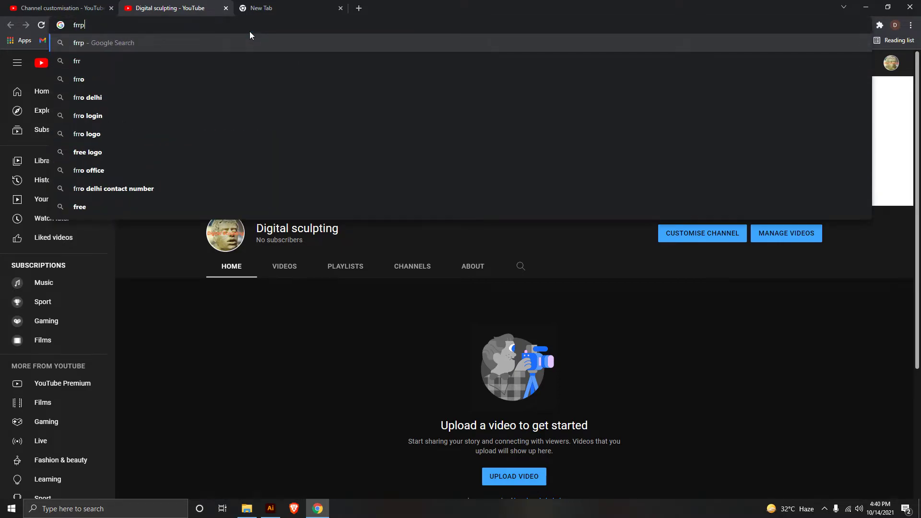
text(ik)
key(Return)
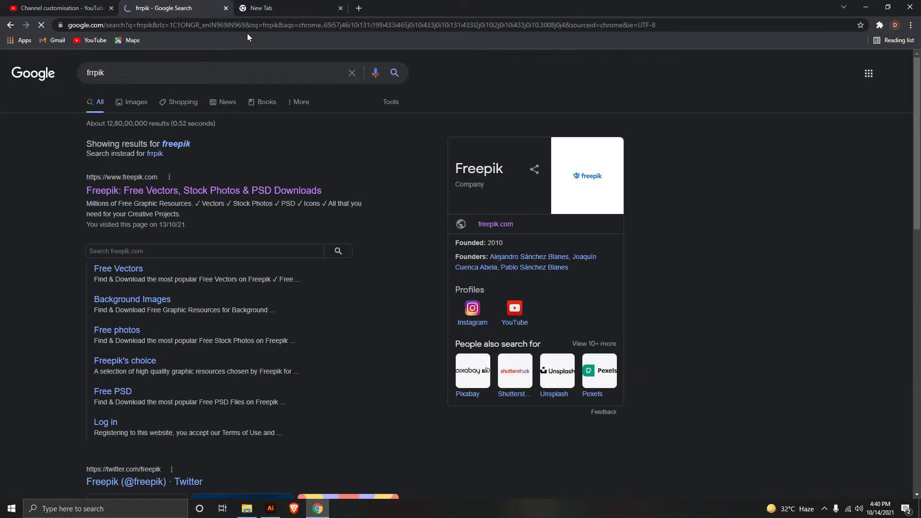
click(177, 190)
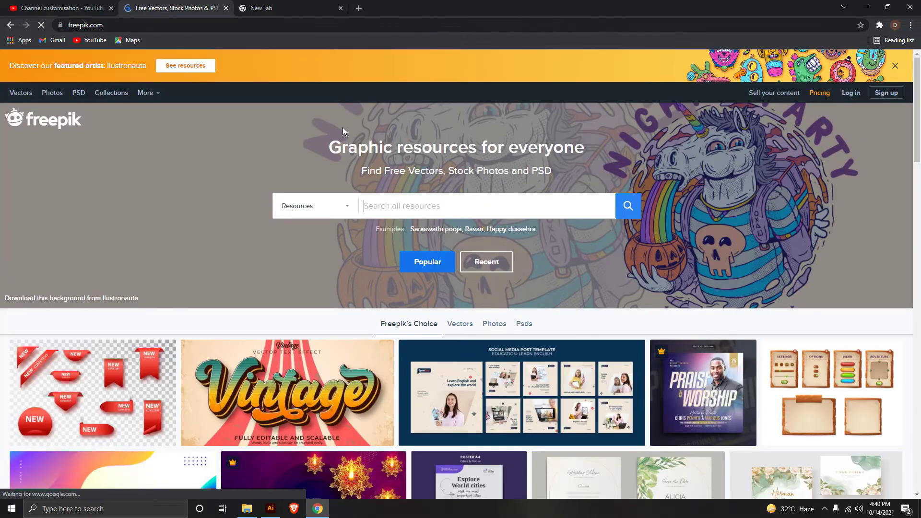
- Search Freepik using the 'background' suggestion and glance at the first results
click(405, 213)
text(backg)
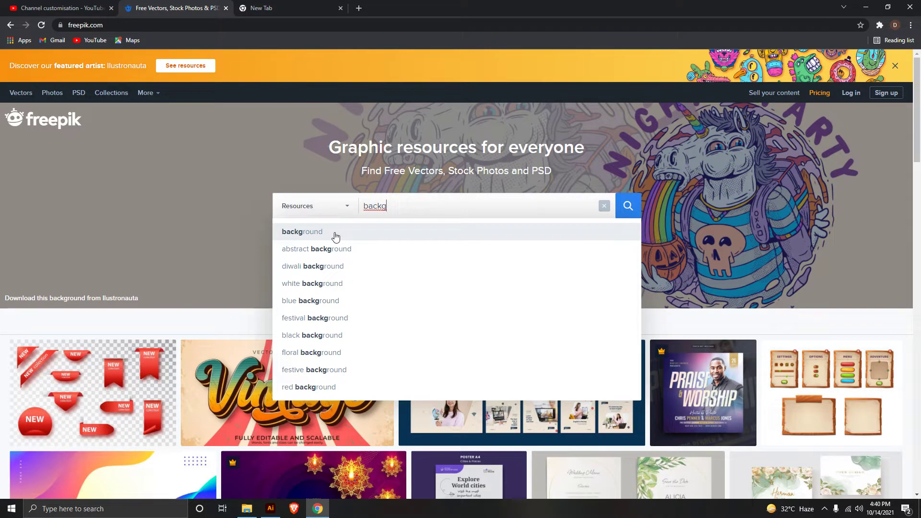
click(335, 234)
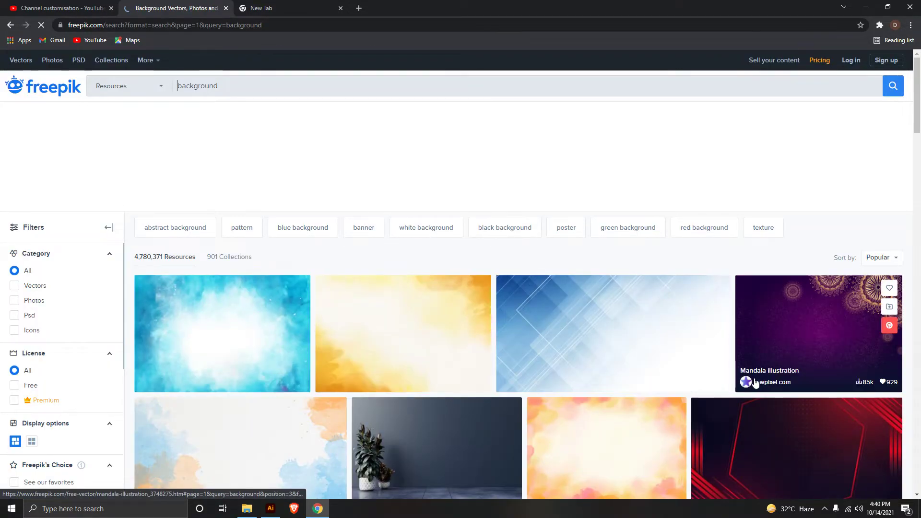
scroll(755, 382, down, 3)
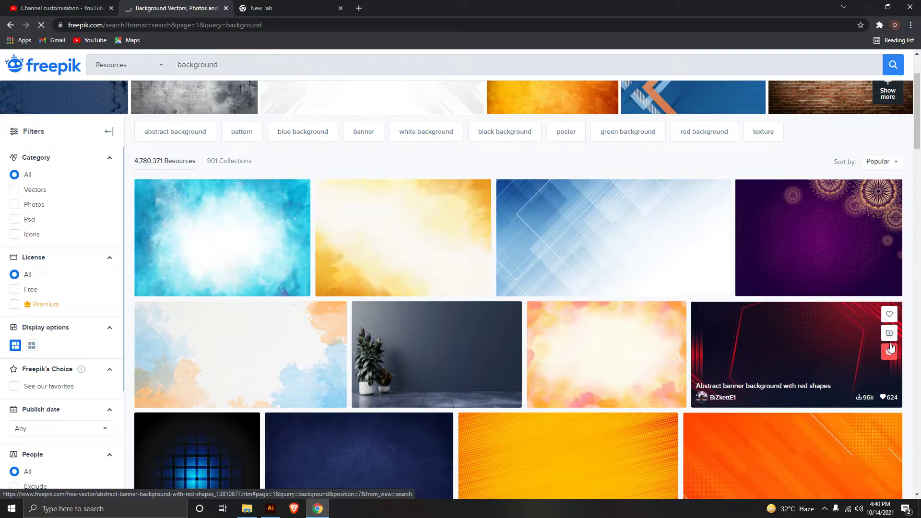
scroll(909, 302, down, 5)
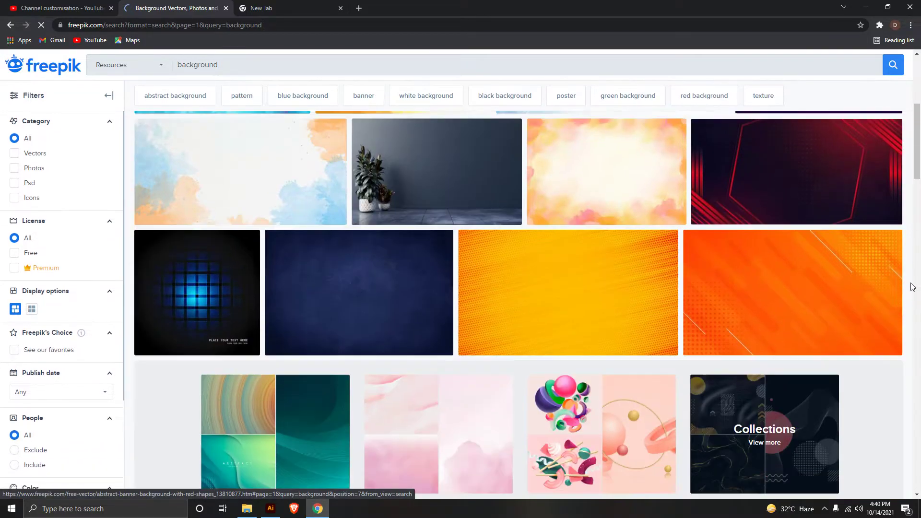
scroll(912, 286, up, 4)
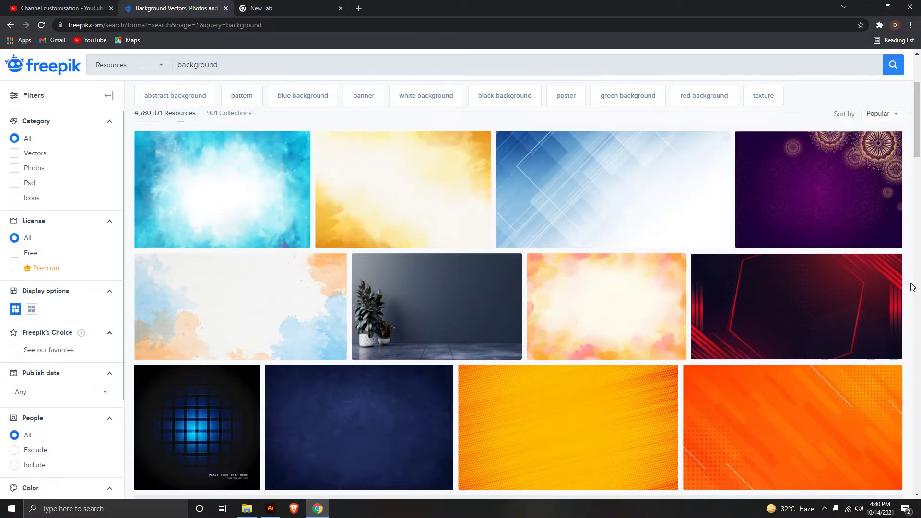
- Browse down through the 4.7 million background images, then return to the top
scroll(912, 287, down, 7)
scroll(912, 287, down, 4)
scroll(912, 287, down, 5)
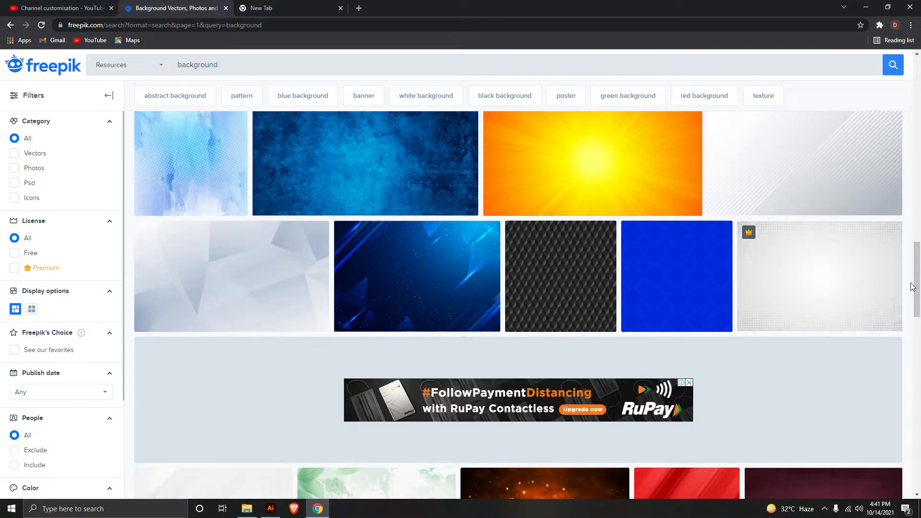
scroll(912, 287, down, 5)
scroll(912, 287, down, 5)
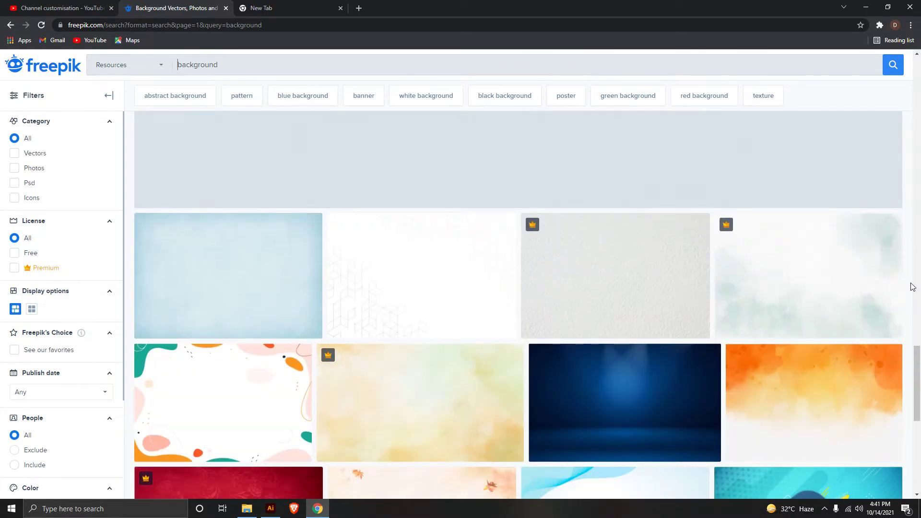
scroll(912, 286, down, 7)
scroll(912, 287, up, 3)
scroll(912, 286, up, 4)
scroll(912, 287, up, 6)
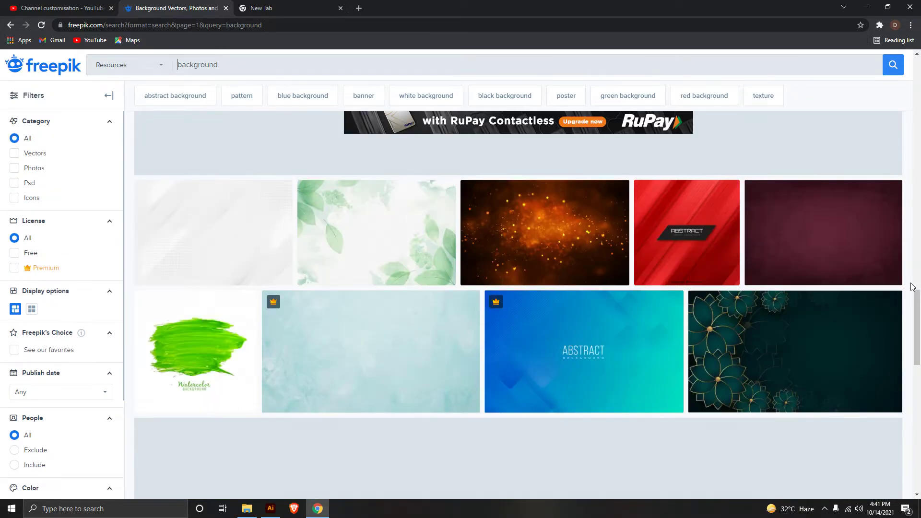
scroll(912, 287, up, 4)
scroll(912, 286, up, 2)
scroll(912, 286, up, 7)
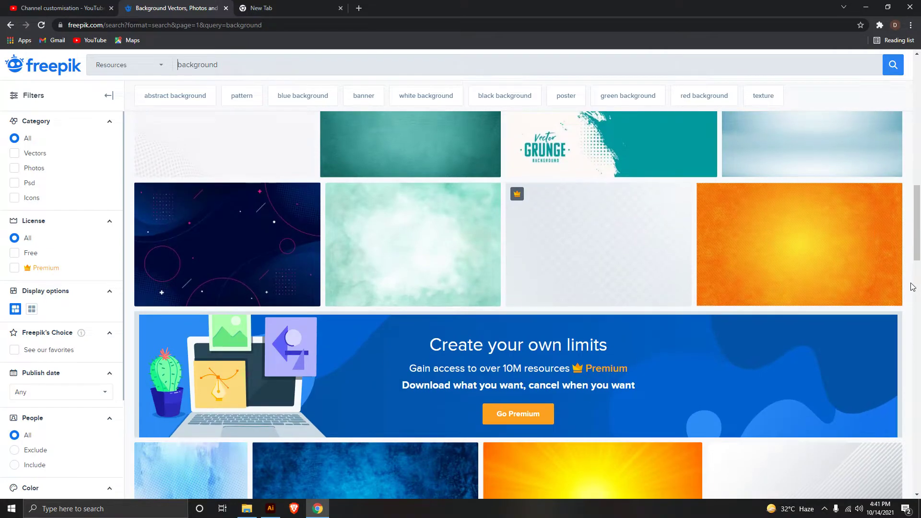
scroll(912, 287, up, 2)
scroll(912, 287, up, 5)
scroll(912, 287, up, 5)
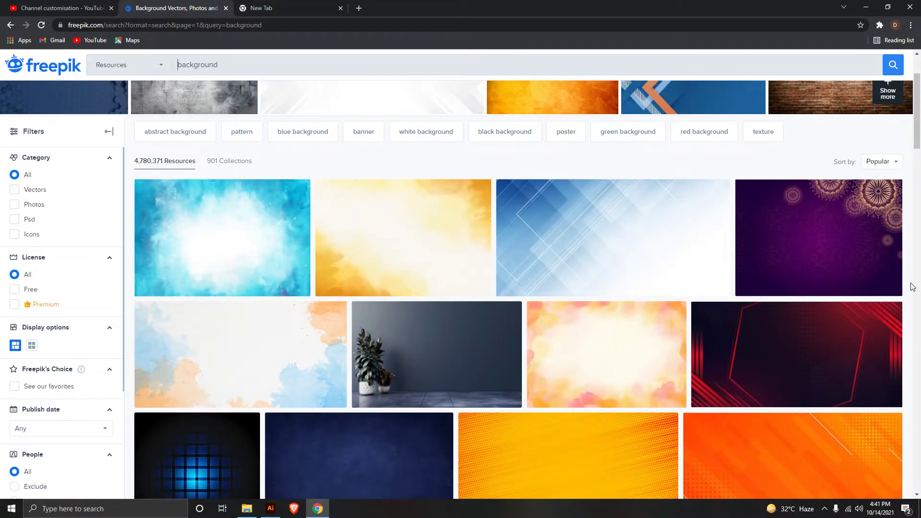
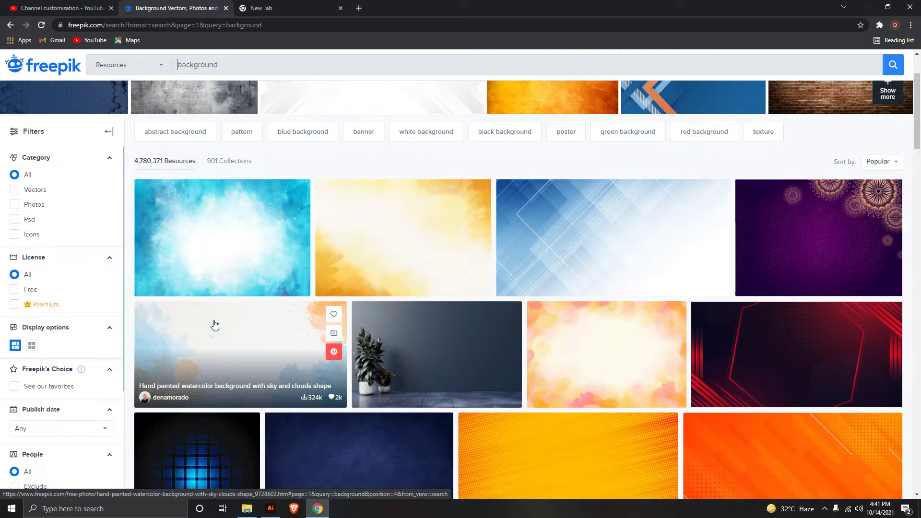
- Scroll up and down through Freepik's generic 'background' search results
scroll(214, 325, up, 2)
scroll(214, 322, down, 5)
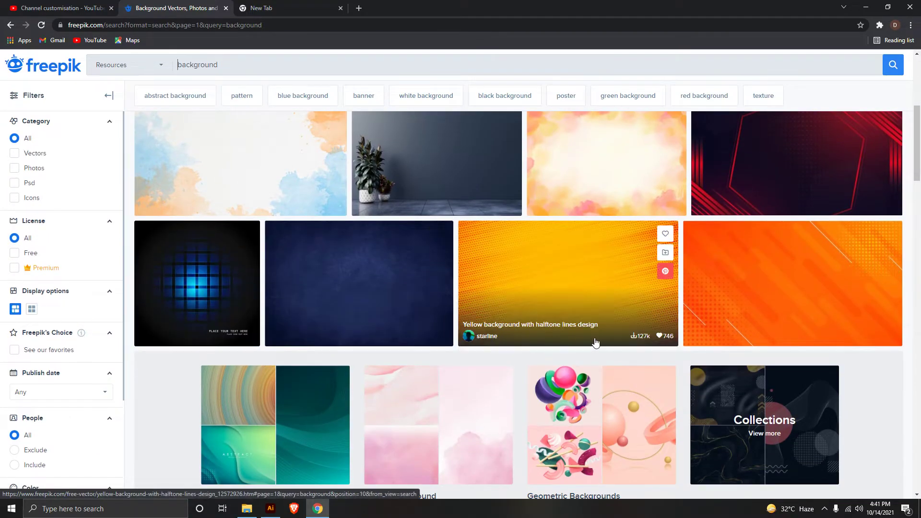
scroll(708, 340, down, 1)
scroll(707, 338, up, 3)
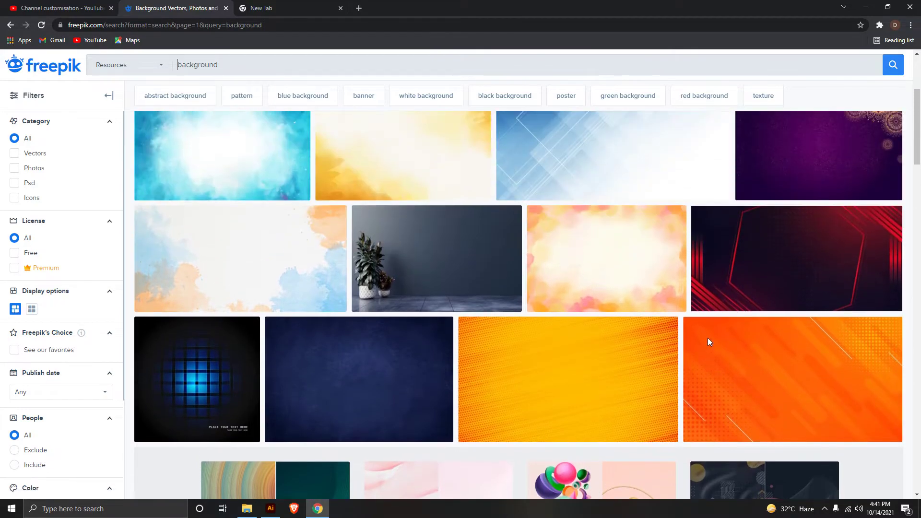
scroll(709, 340, down, 6)
scroll(708, 343, down, 6)
scroll(711, 342, down, 5)
scroll(711, 342, down, 2)
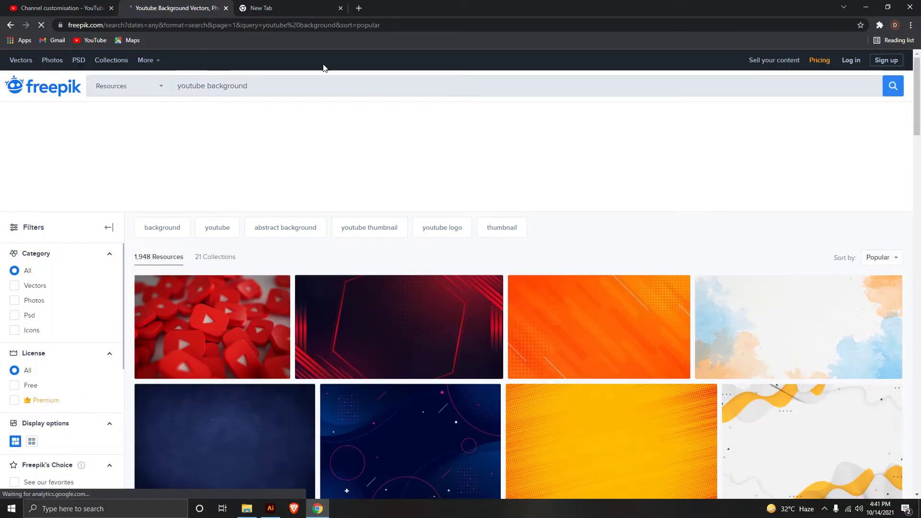
- Scroll the first page of 'youtube background' results to the bottom and go to the next page
scroll(503, 211, down, 5)
scroll(503, 211, up, 2)
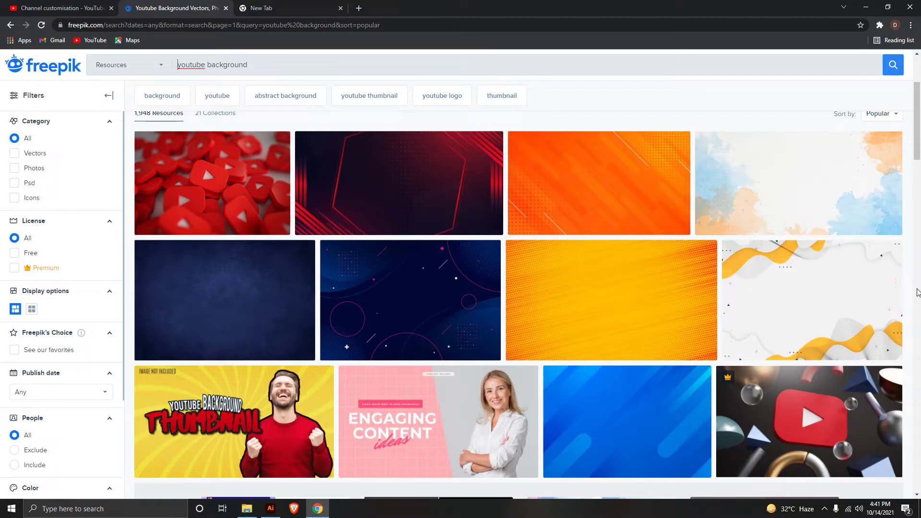
scroll(916, 292, down, 3)
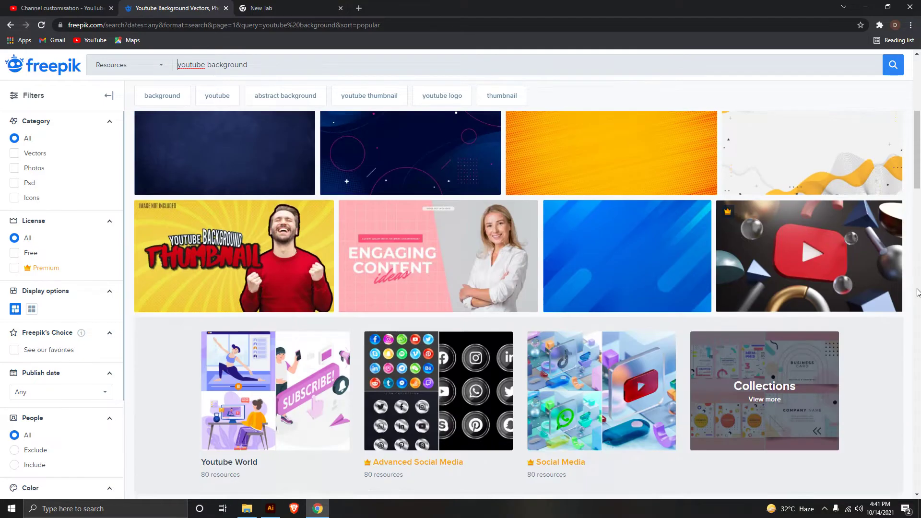
scroll(917, 292, down, 2)
scroll(917, 292, down, 3)
scroll(917, 292, down, 2)
scroll(917, 292, down, 2)
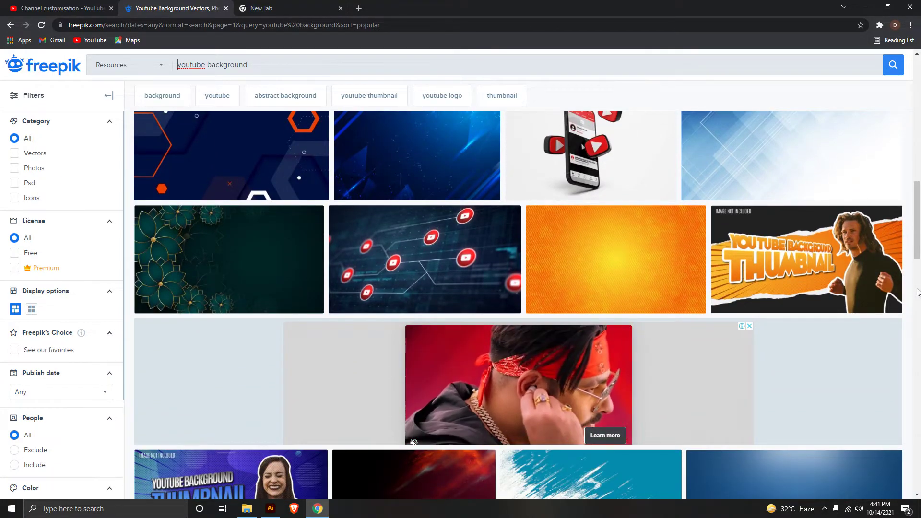
scroll(917, 292, down, 2)
scroll(917, 292, down, 3)
scroll(917, 292, down, 2)
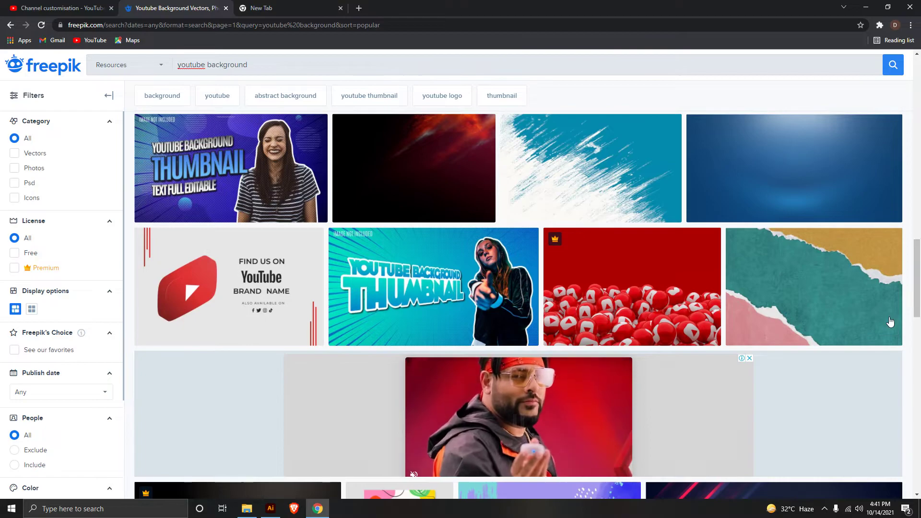
scroll(692, 375, down, 1)
scroll(692, 375, down, 4)
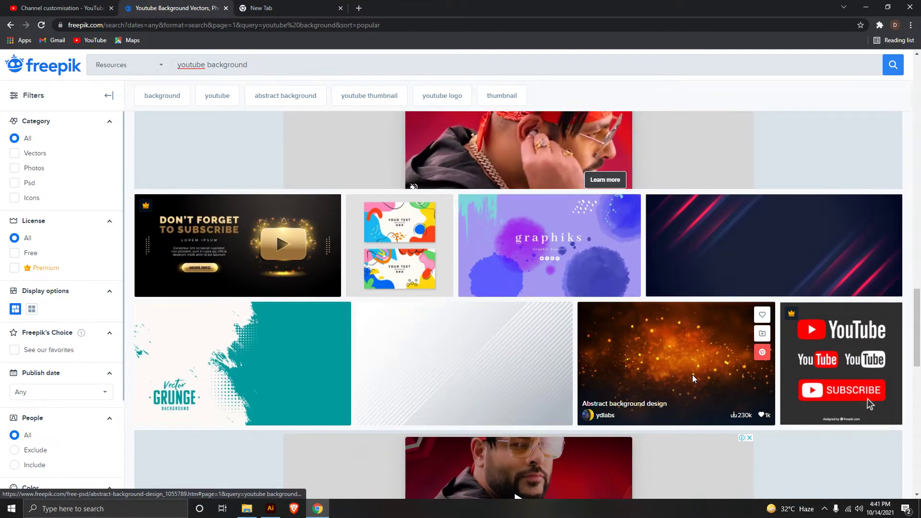
scroll(692, 375, down, 4)
scroll(692, 375, down, 3)
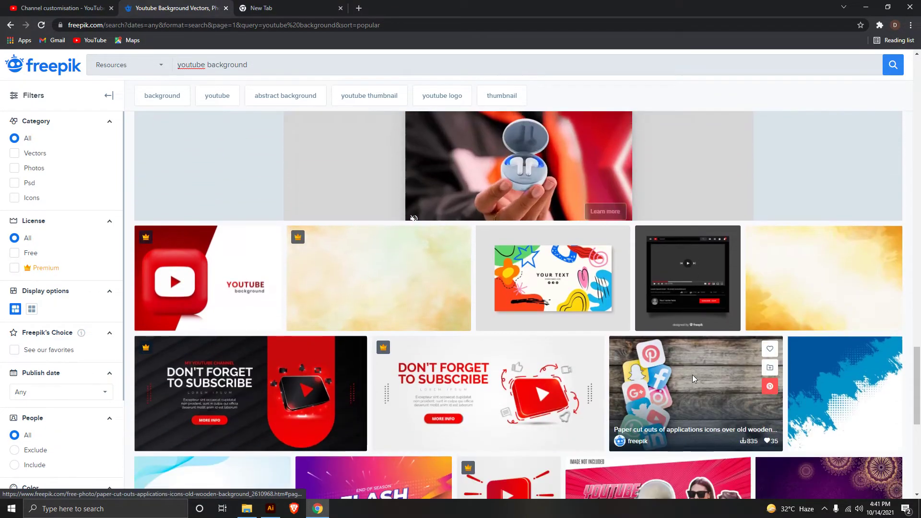
scroll(858, 409, down, 2)
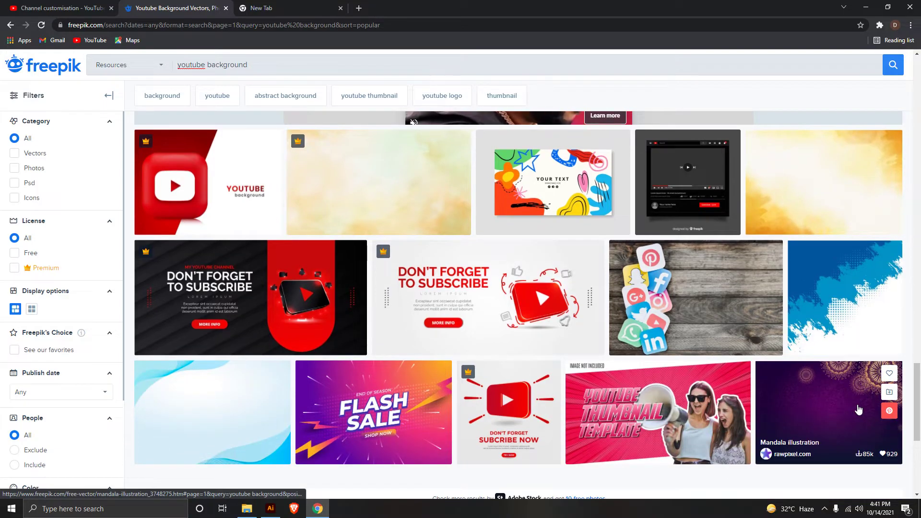
scroll(858, 409, down, 3)
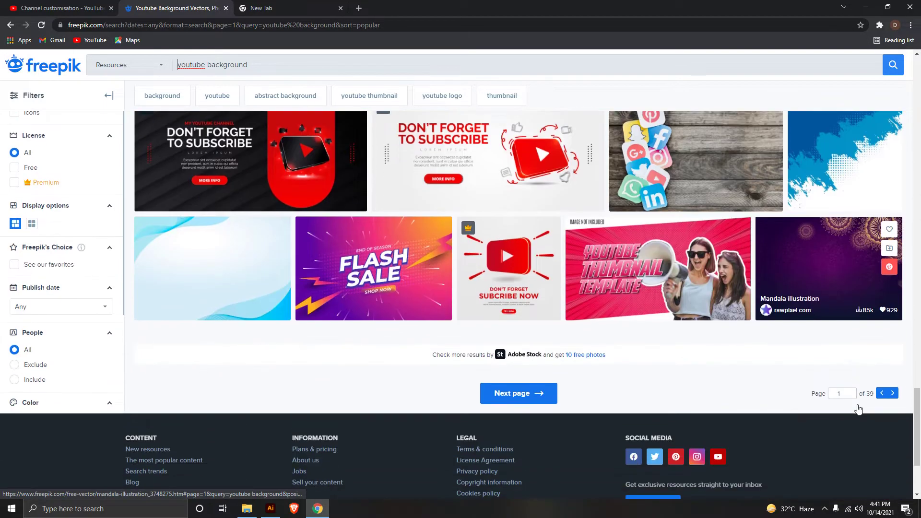
click(526, 398)
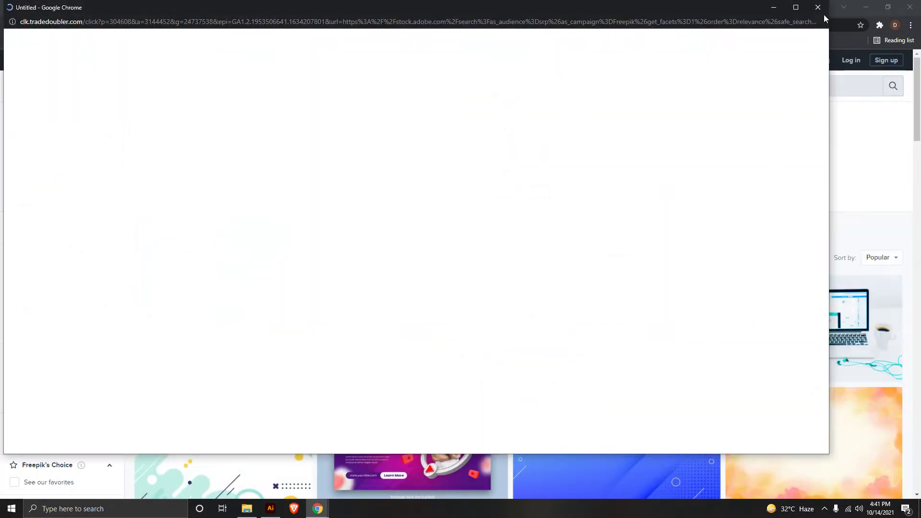
- Close the tradedoubler ad pop-up and scroll page 2 down to the pagination buttons
click(824, 13)
scroll(750, 425, down, 3)
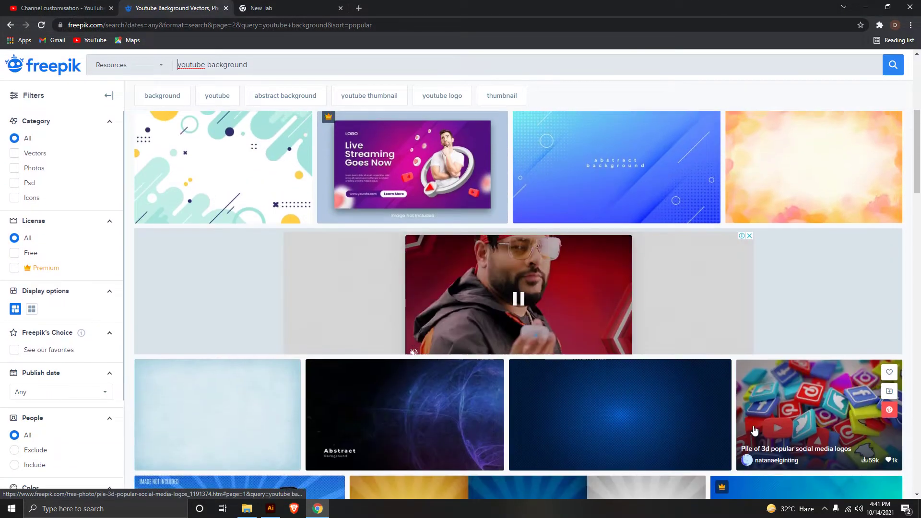
scroll(752, 429, down, 5)
scroll(751, 428, down, 5)
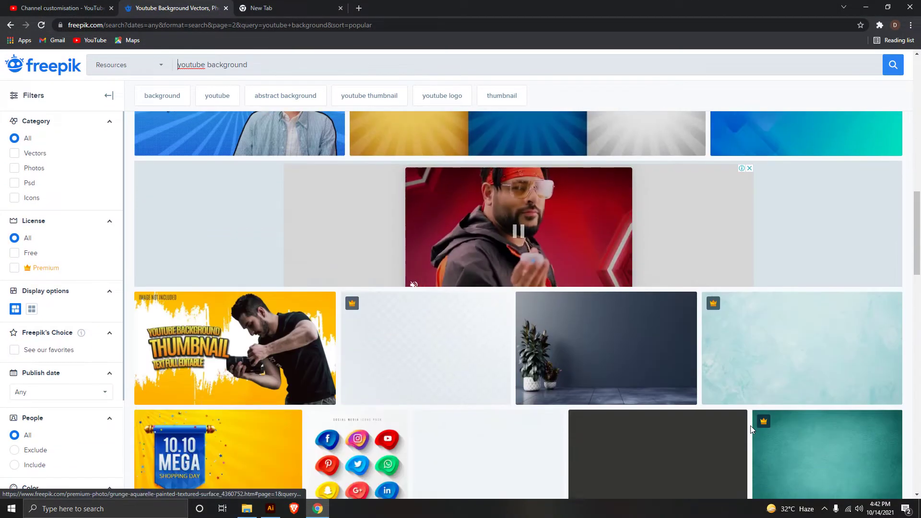
scroll(750, 425, down, 1)
scroll(751, 428, down, 5)
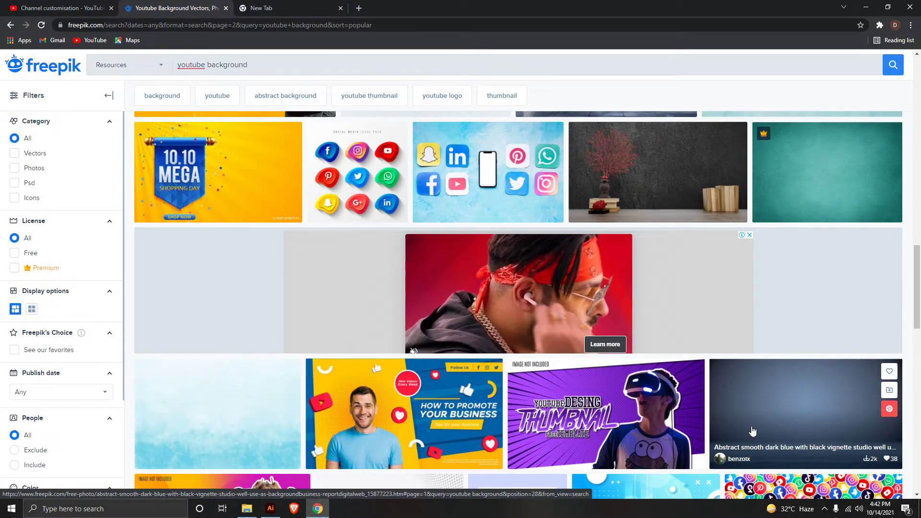
scroll(752, 430, down, 5)
scroll(752, 431, down, 1)
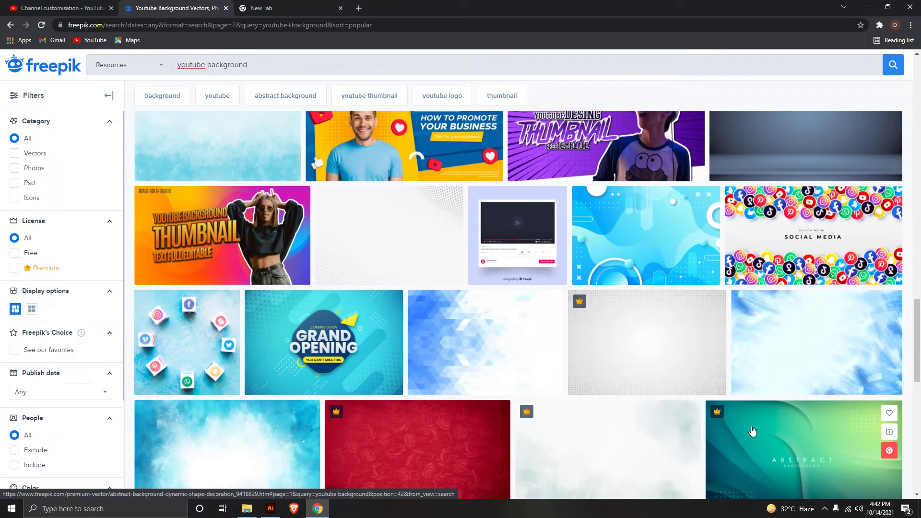
scroll(751, 431, down, 3)
scroll(752, 431, up, 2)
scroll(751, 431, down, 5)
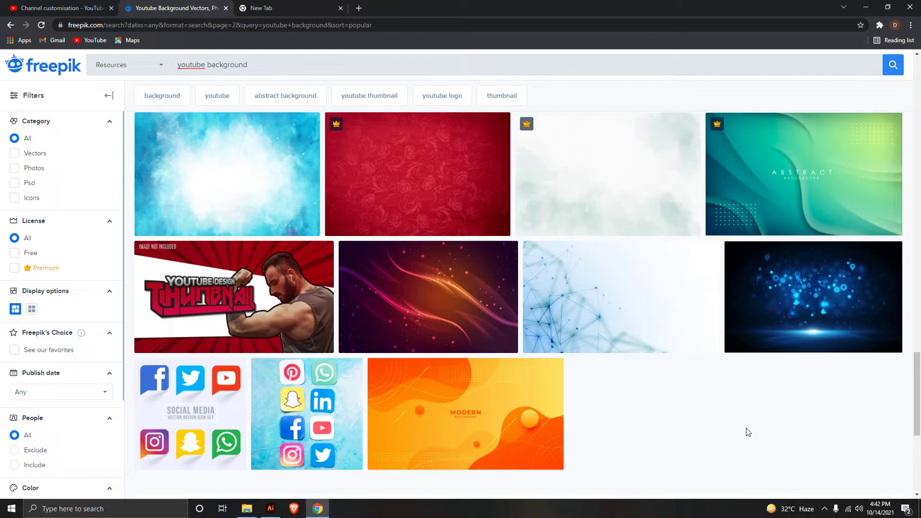
scroll(747, 431, down, 4)
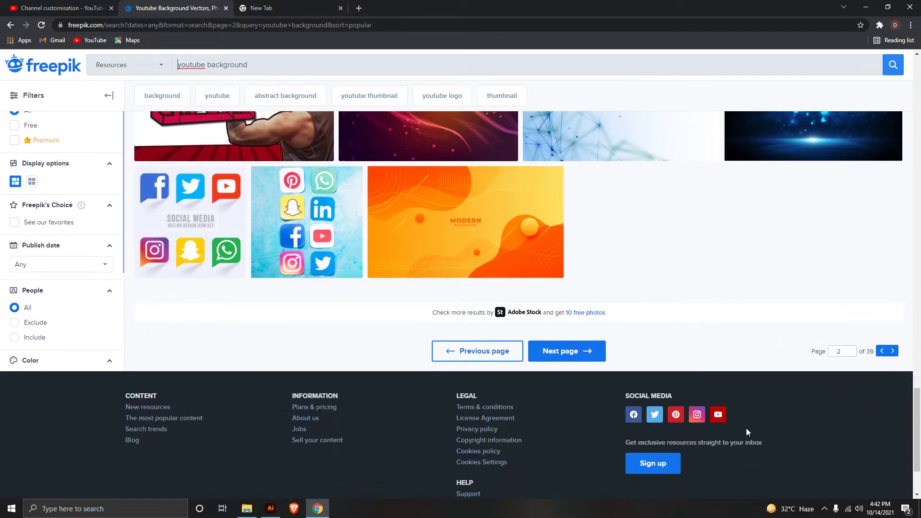
- Load page 3 of the 'youtube background' results and scroll through it to the bottom
click(583, 363)
scroll(710, 384, down, 1)
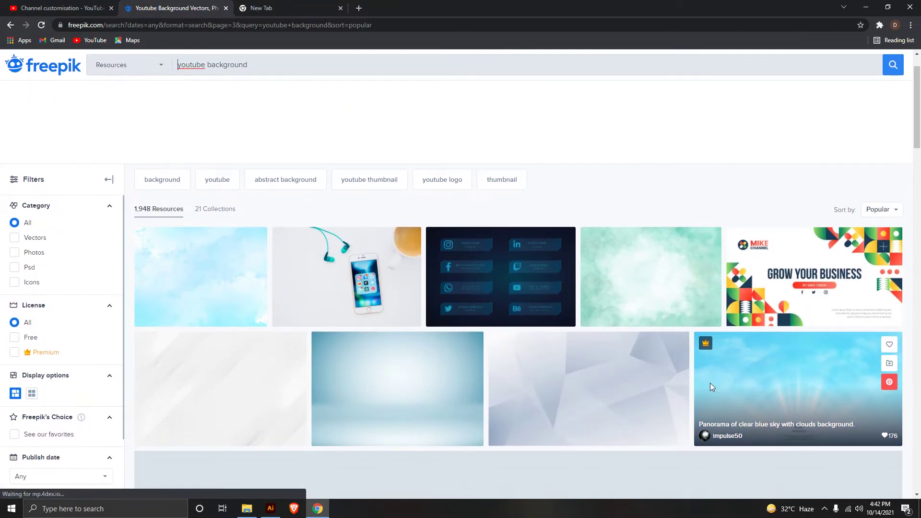
scroll(712, 387, down, 5)
scroll(713, 386, down, 6)
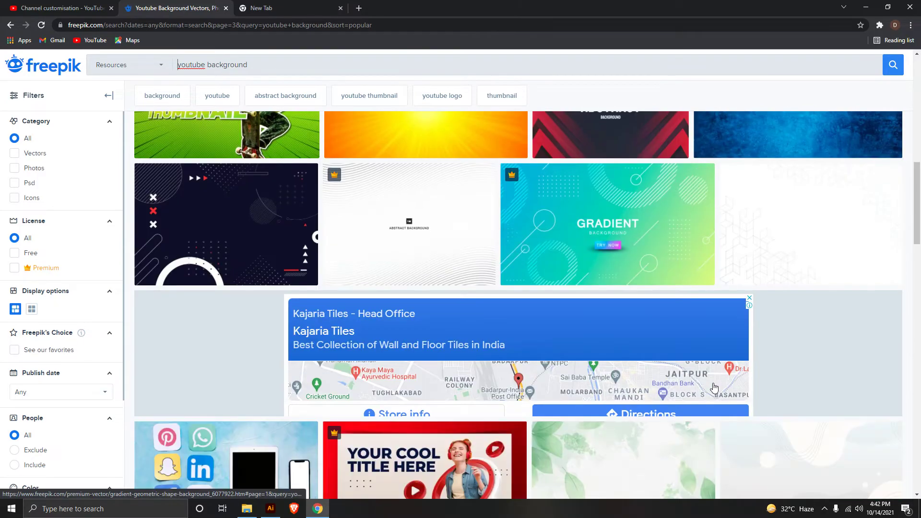
scroll(713, 386, up, 4)
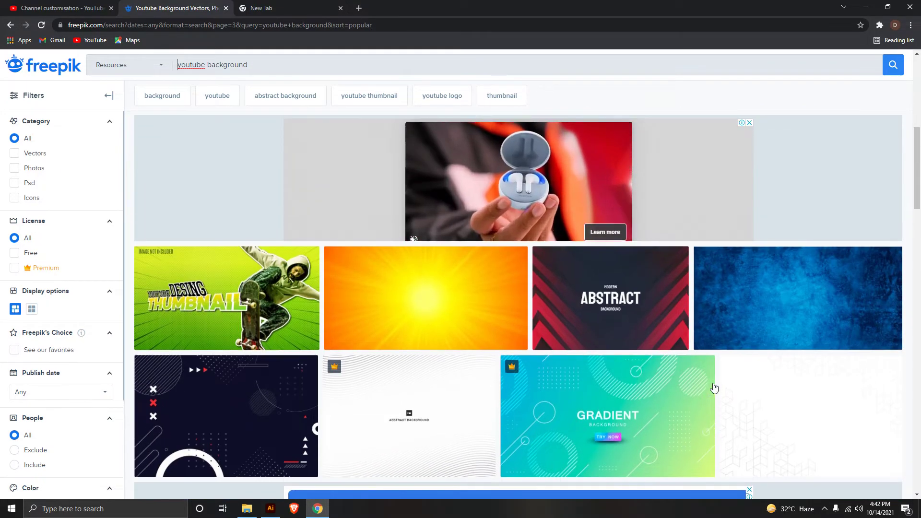
scroll(714, 387, down, 4)
scroll(713, 386, up, 3)
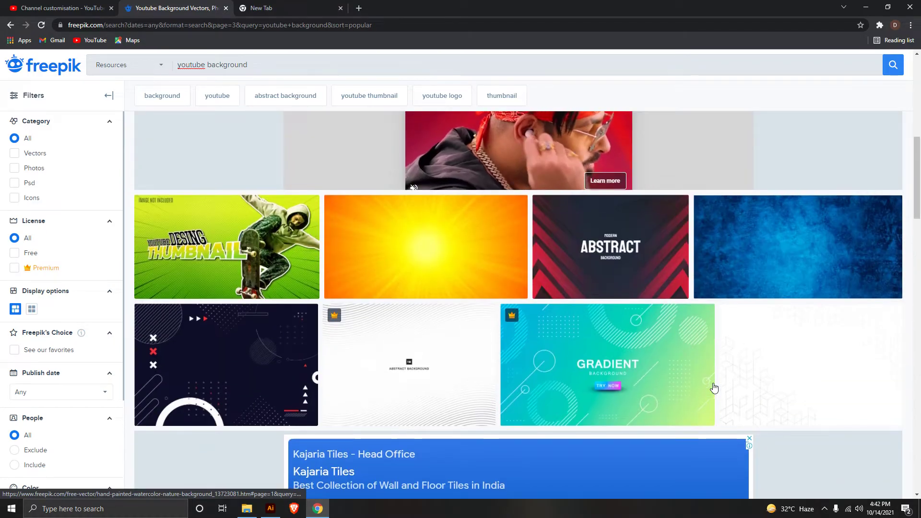
scroll(713, 387, down, 5)
scroll(714, 386, down, 7)
scroll(714, 386, down, 4)
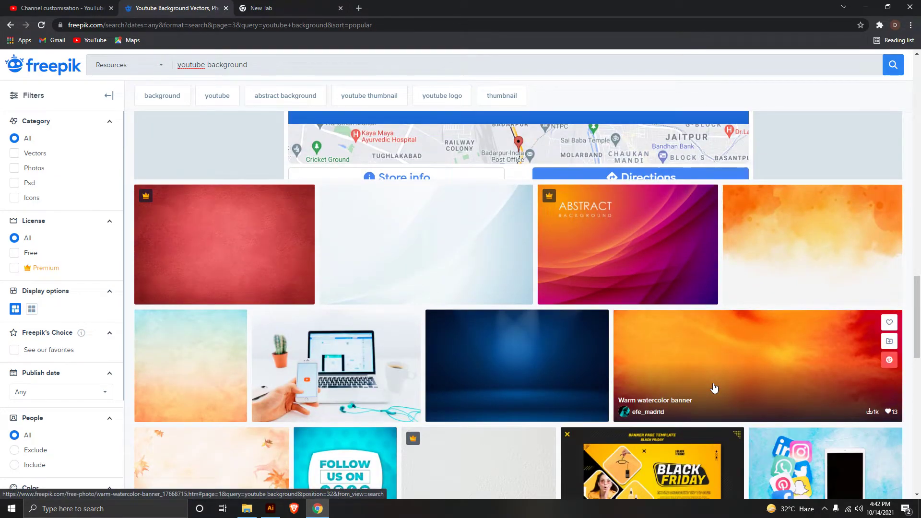
scroll(714, 387, down, 6)
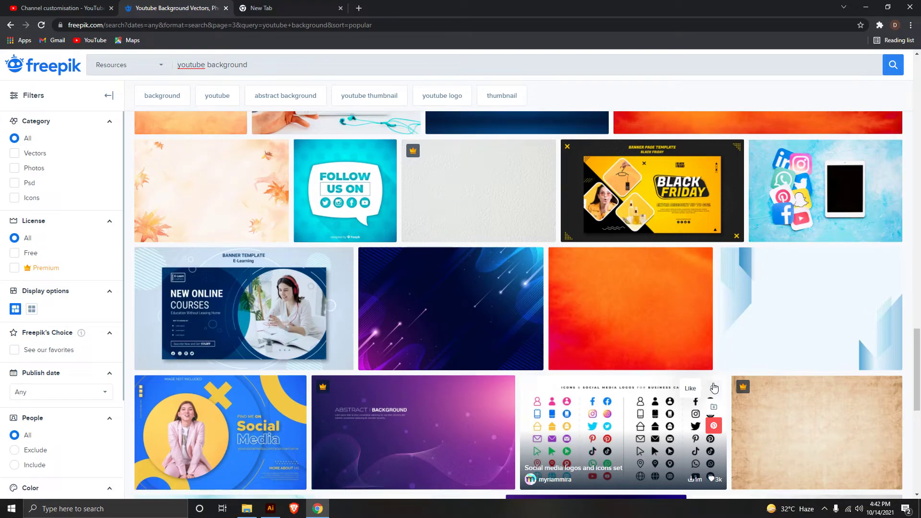
scroll(714, 386, down, 4)
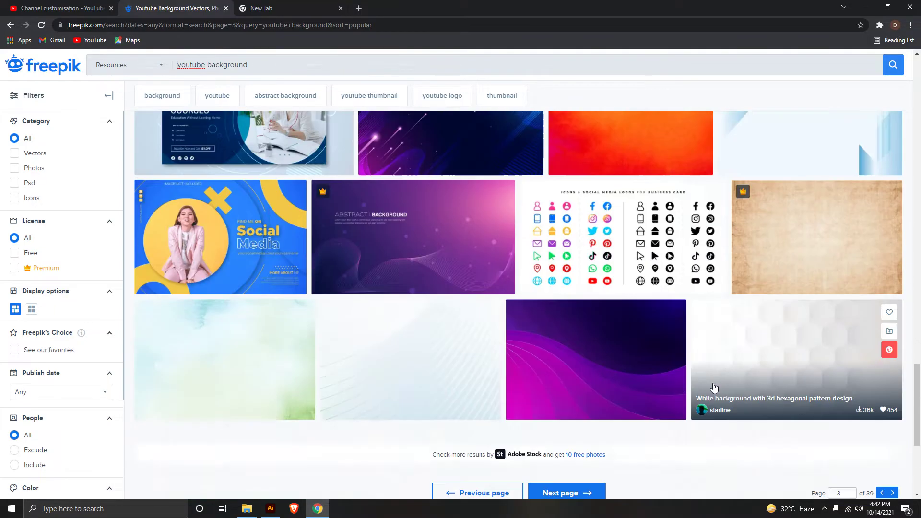
scroll(714, 387, up, 4)
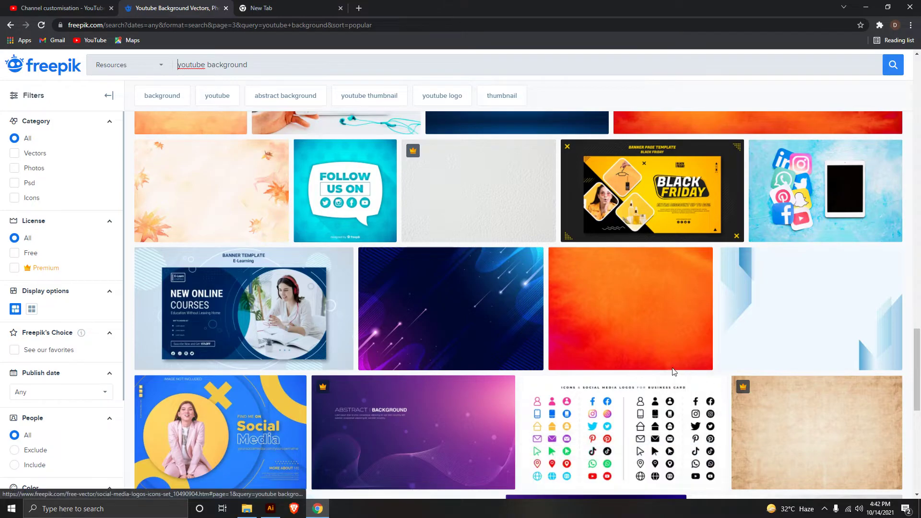
scroll(590, 401, down, 5)
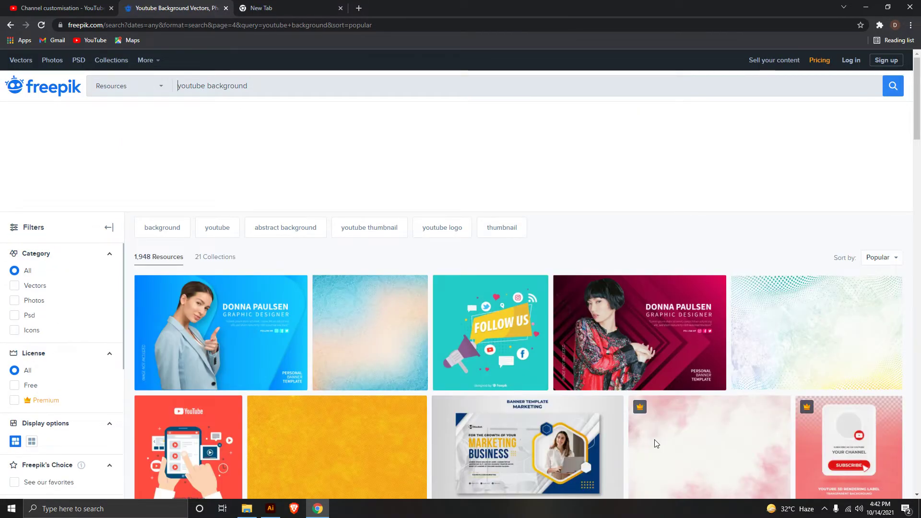
- Browse page 4 of the 'youtube background' results and move on to page 5
scroll(655, 442, down, 5)
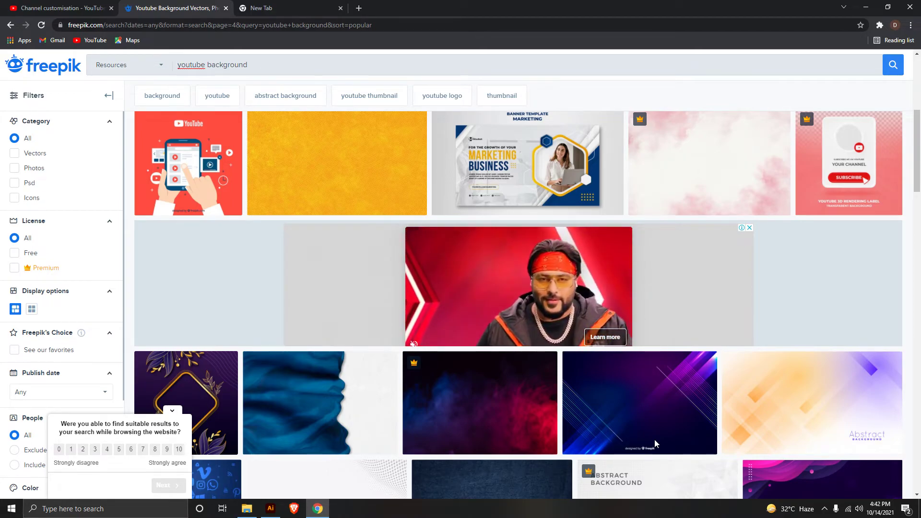
scroll(654, 439, down, 5)
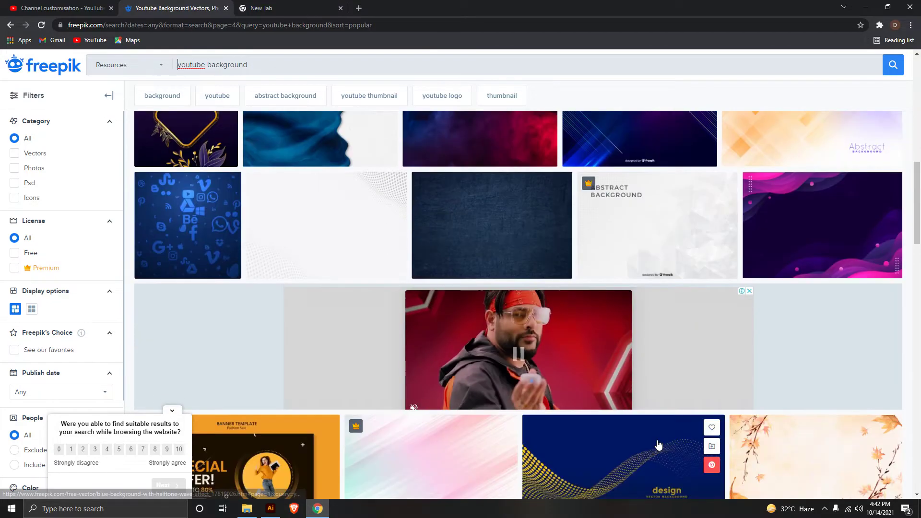
scroll(656, 444, down, 5)
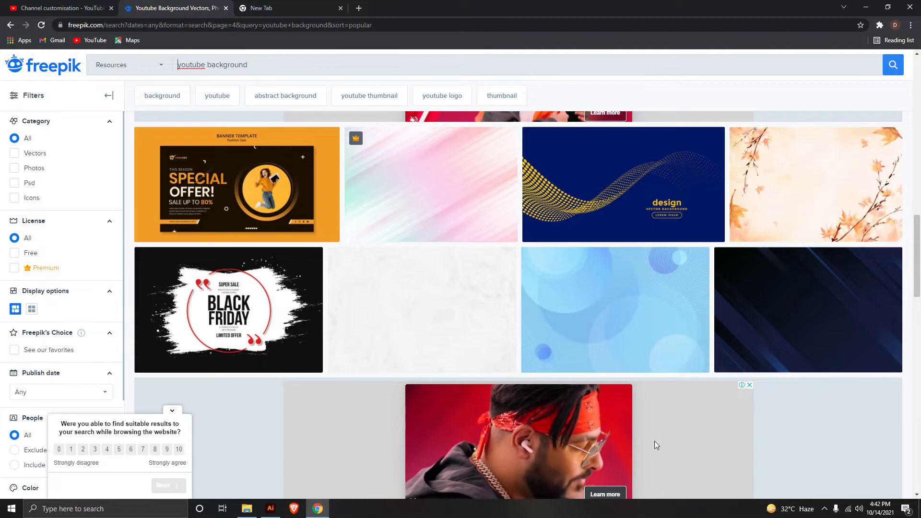
scroll(654, 442, down, 2)
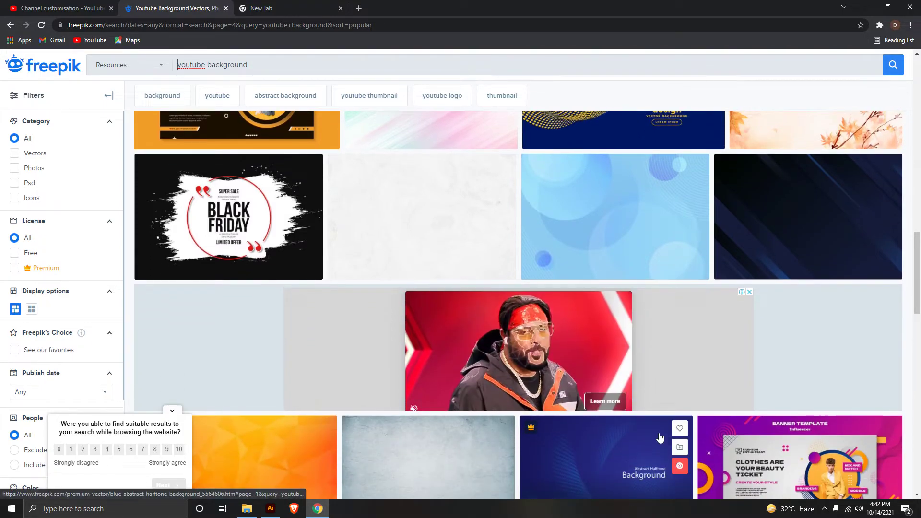
scroll(659, 437, down, 4)
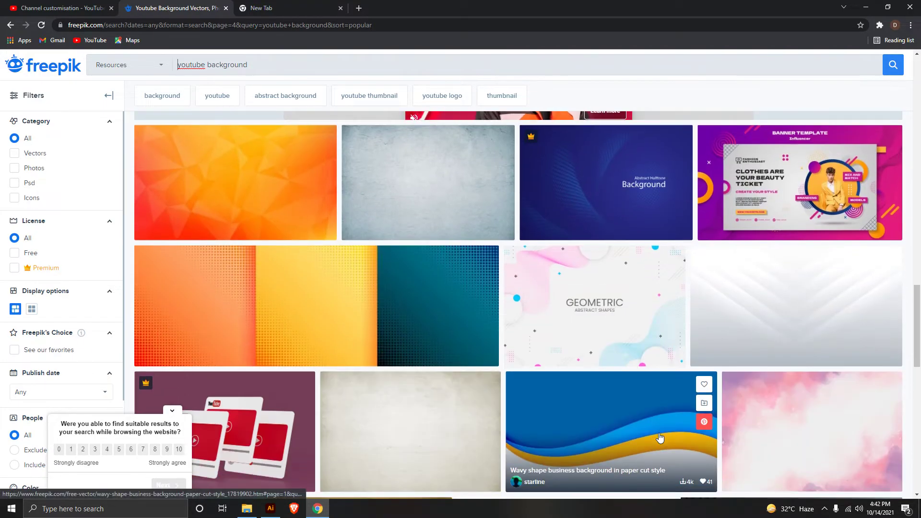
scroll(660, 437, up, 5)
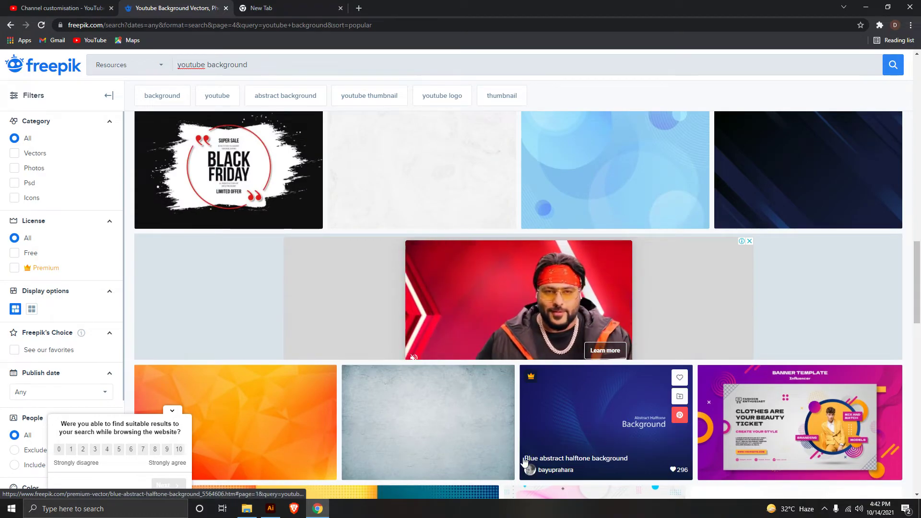
scroll(524, 461, down, 5)
scroll(523, 462, down, 4)
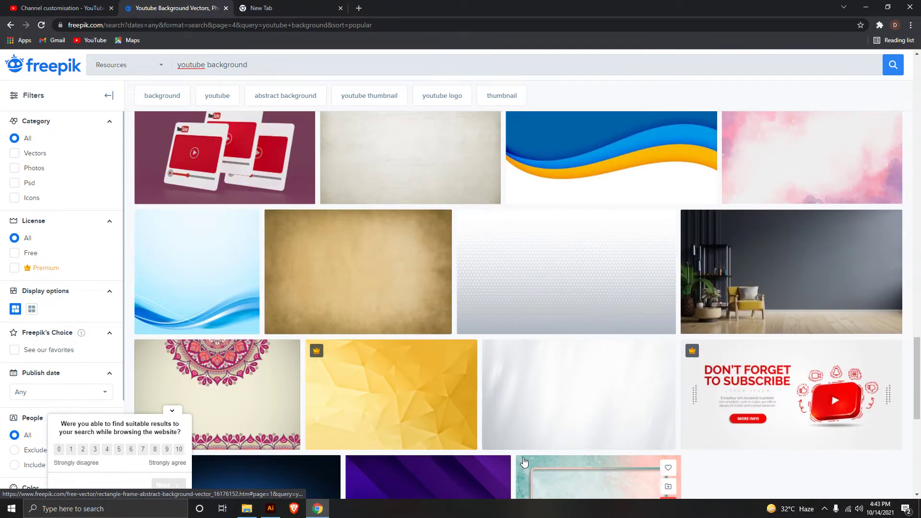
scroll(523, 461, down, 5)
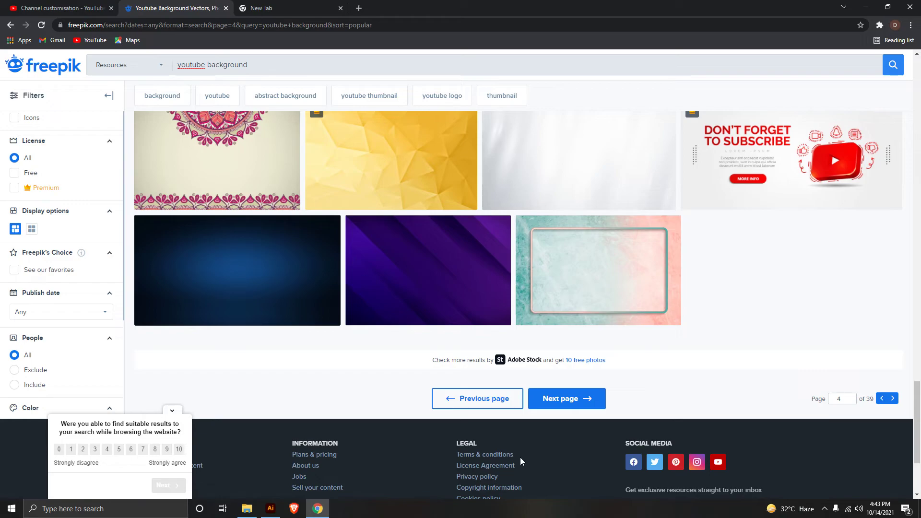
scroll(520, 456, up, 4)
scroll(520, 456, up, 3)
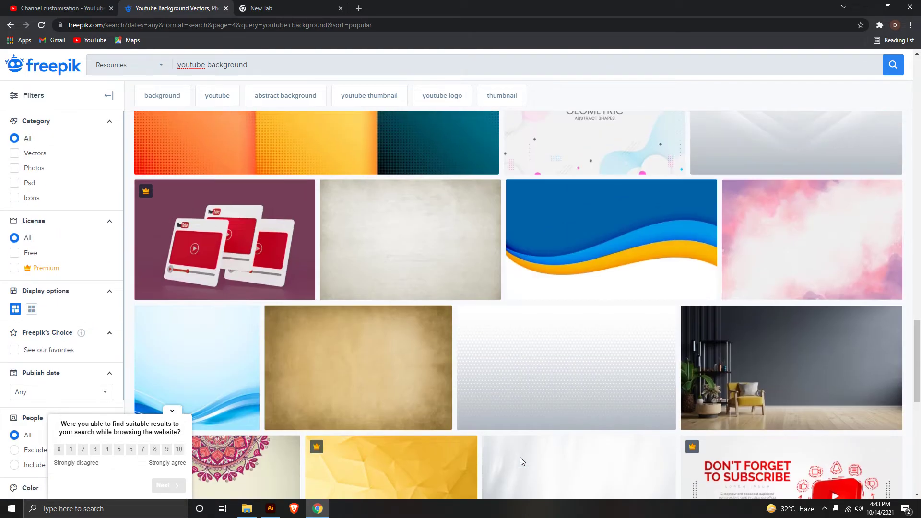
scroll(520, 457, up, 6)
scroll(520, 457, up, 5)
scroll(520, 457, up, 3)
scroll(522, 458, down, 3)
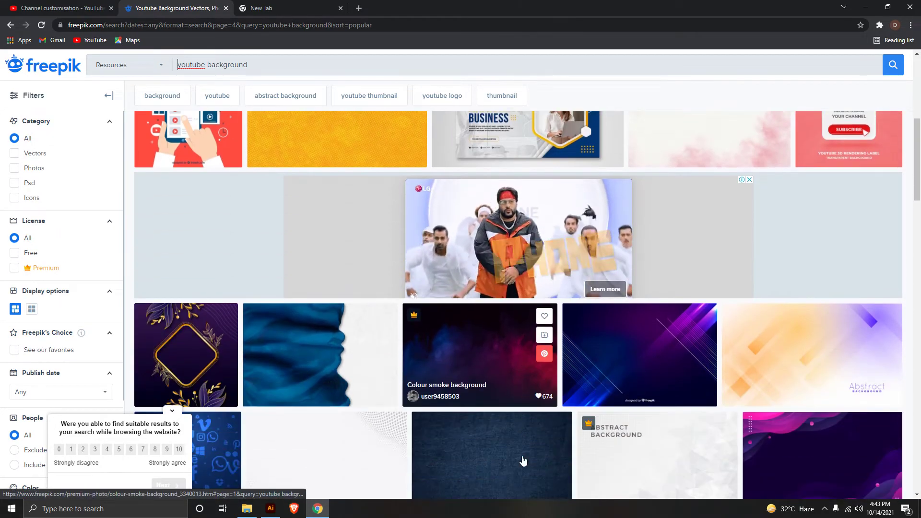
scroll(523, 459, up, 1)
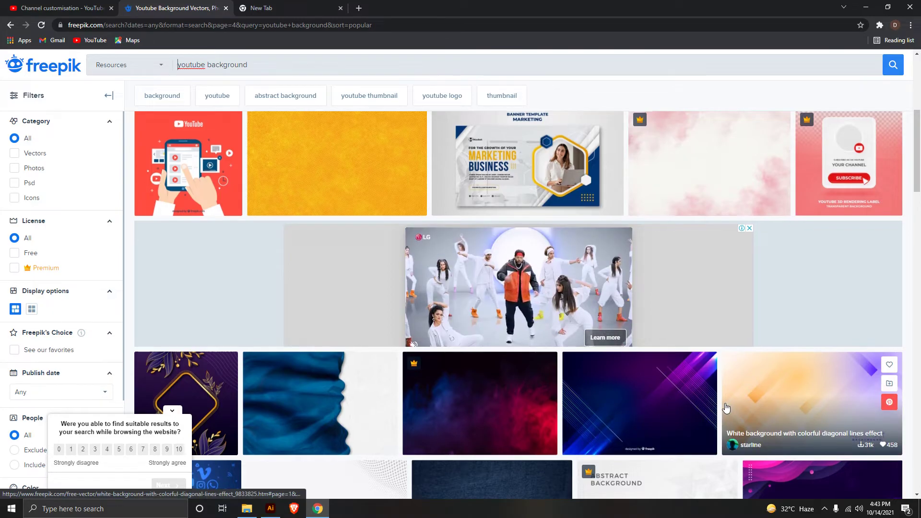
scroll(726, 408, up, 6)
scroll(726, 407, down, 5)
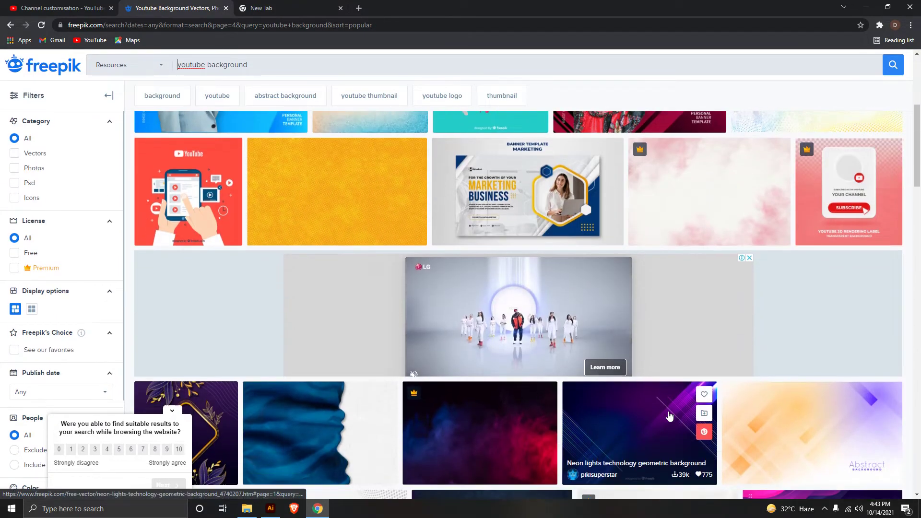
scroll(668, 358, down, 5)
scroll(667, 416, up, 6)
scroll(669, 415, down, 4)
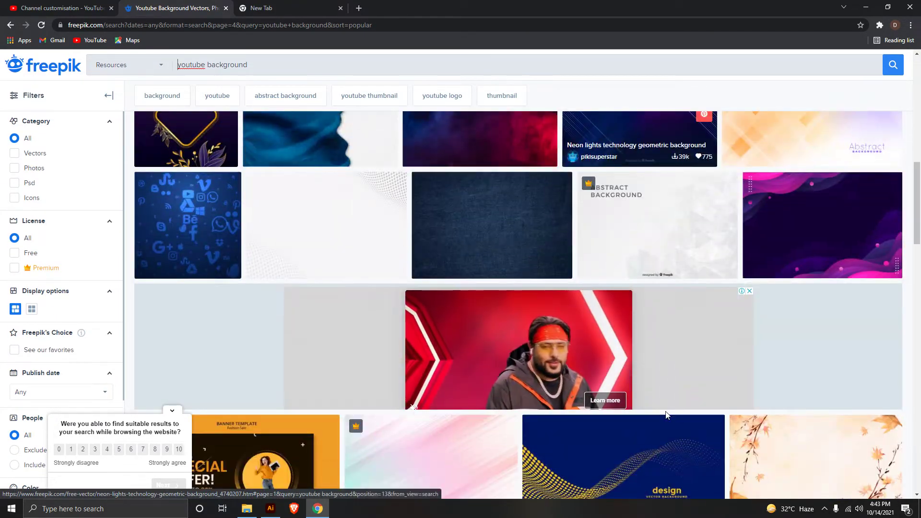
scroll(667, 415, down, 5)
scroll(666, 415, down, 2)
scroll(665, 410, down, 5)
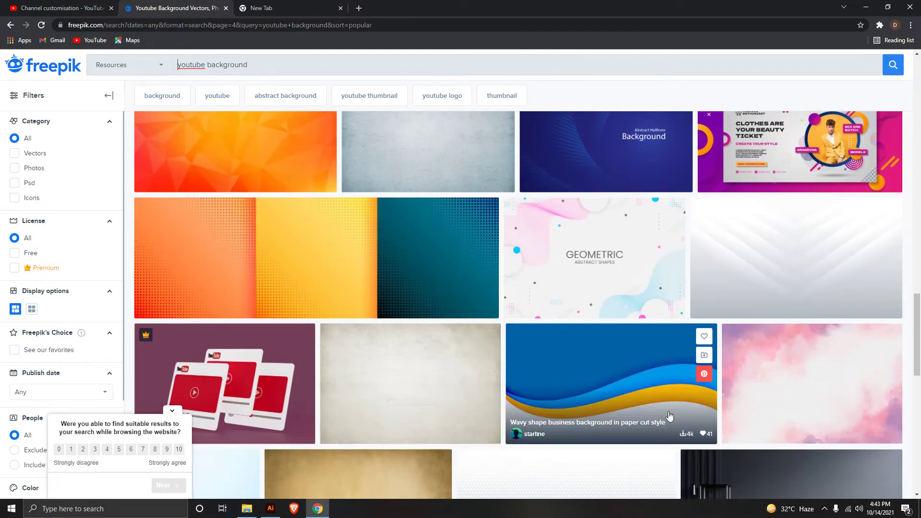
scroll(666, 410, down, 5)
scroll(546, 399, down, 5)
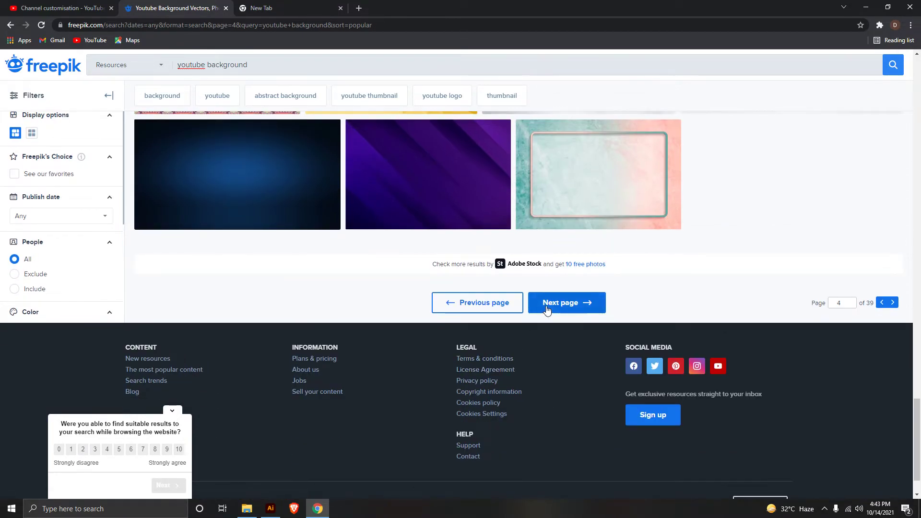
click(570, 310)
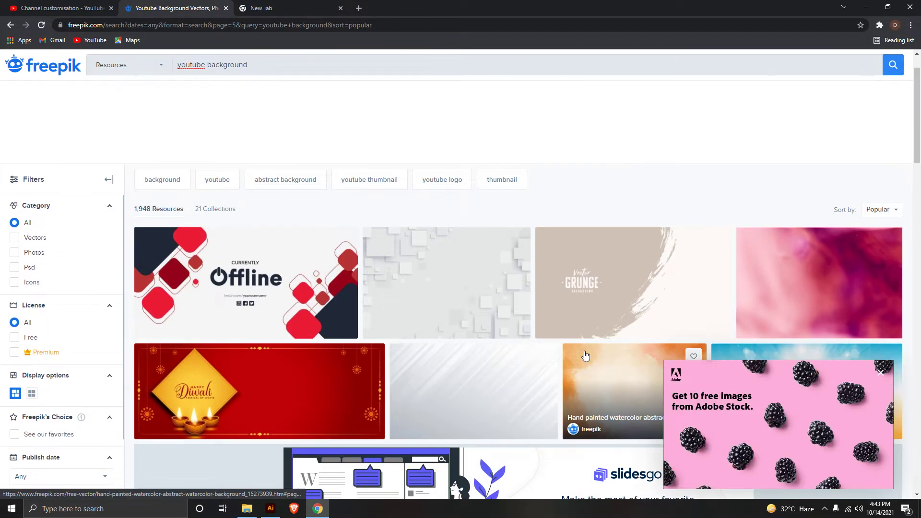
- Dismiss the Adobe Stock popup, browse page 5, and move on to page 6
scroll(584, 354, down, 5)
scroll(582, 353, down, 5)
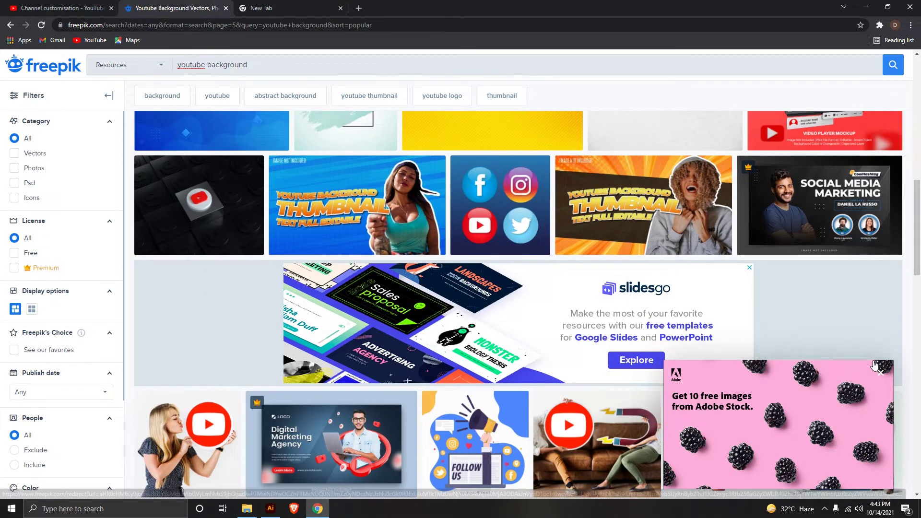
click(879, 371)
scroll(737, 364, down, 5)
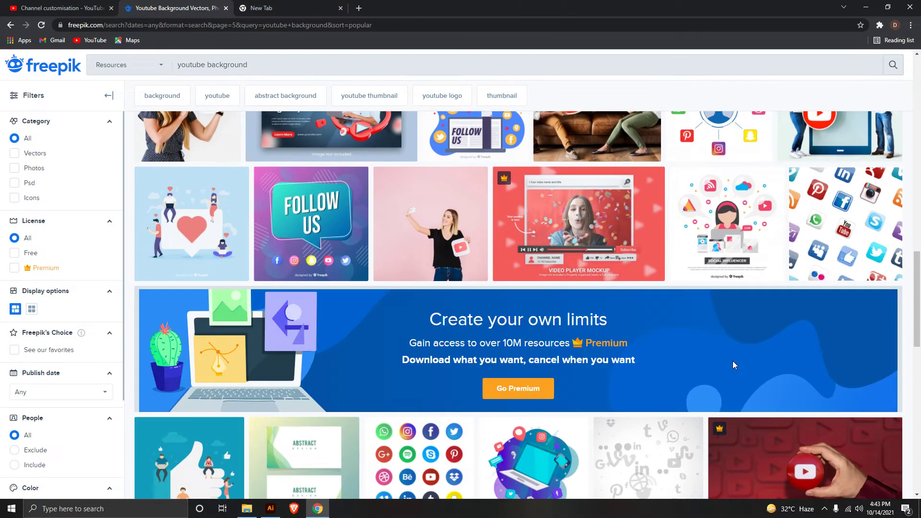
scroll(732, 364, down, 5)
scroll(734, 364, down, 5)
scroll(736, 366, up, 4)
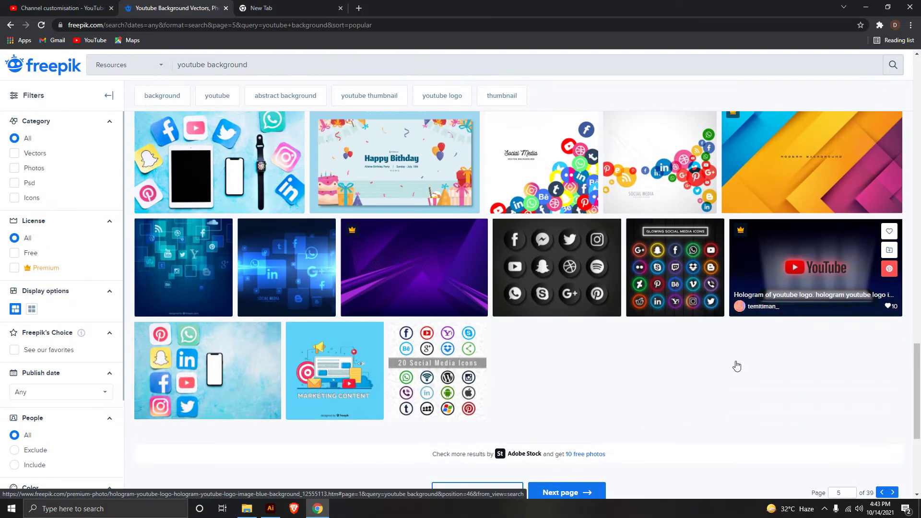
scroll(598, 412, down, 2)
click(570, 396)
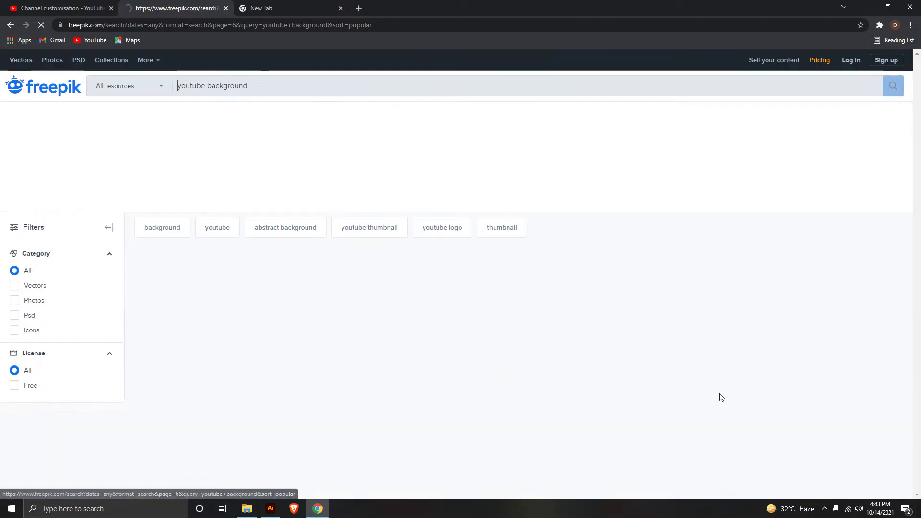
- Scroll down and back up through page 6 of 39 results
scroll(721, 397, down, 5)
scroll(721, 397, down, 5)
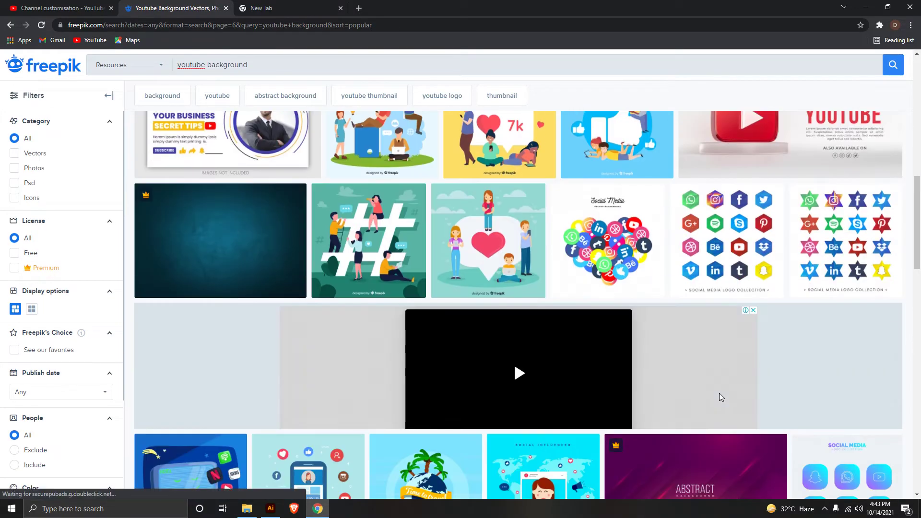
scroll(719, 394, down, 5)
scroll(719, 394, down, 5)
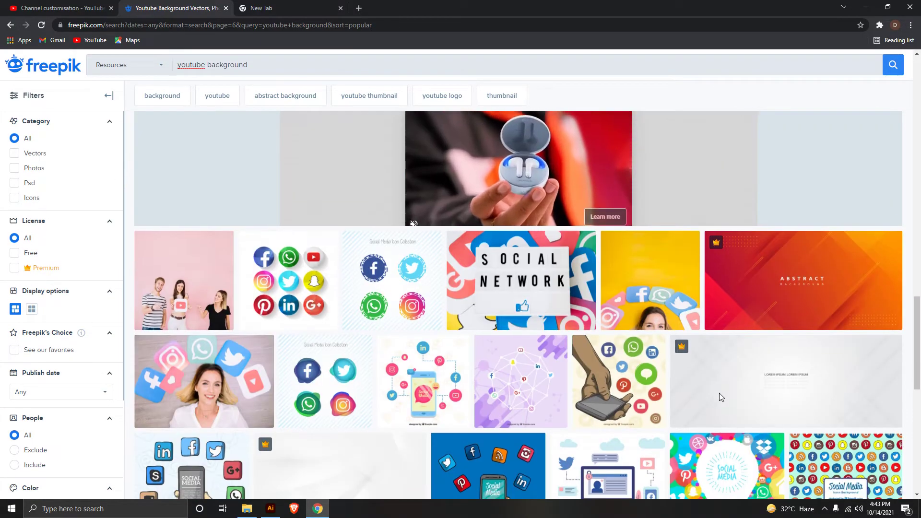
scroll(718, 392, down, 5)
scroll(620, 411, down, 2)
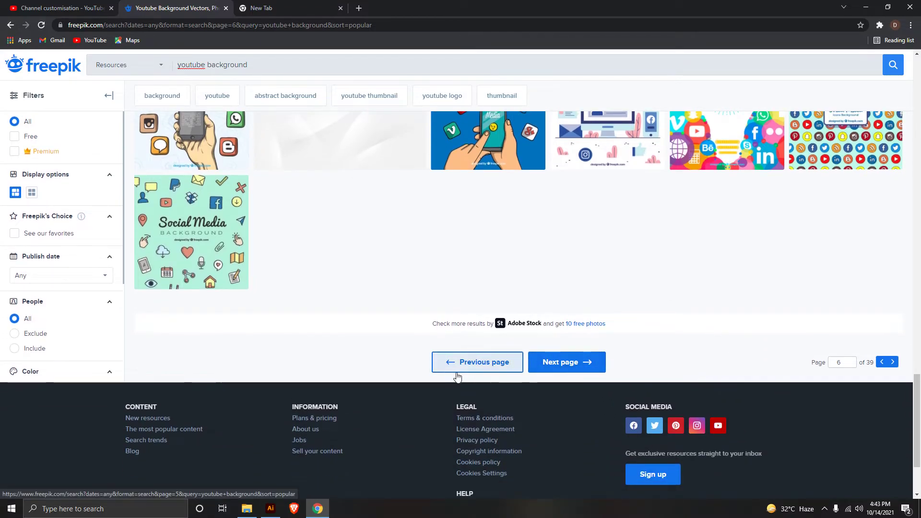
scroll(569, 380, up, 4)
scroll(569, 379, up, 4)
scroll(568, 378, up, 5)
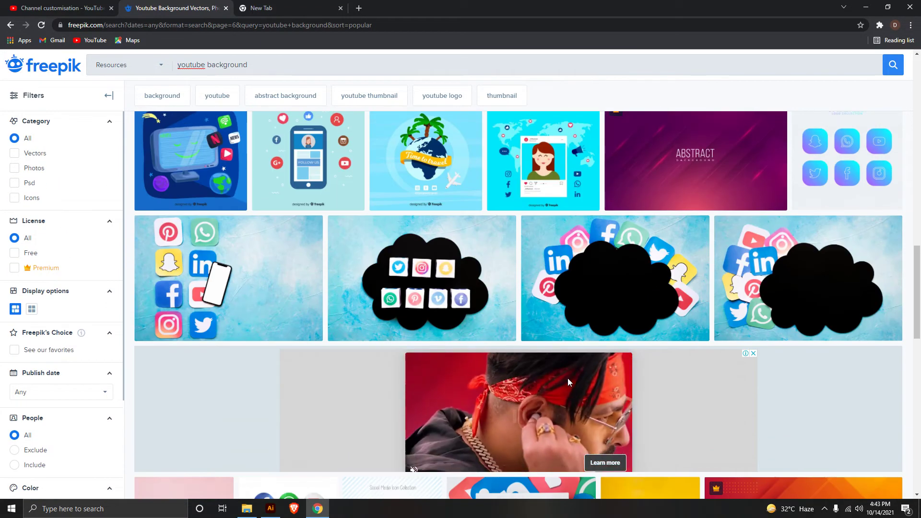
scroll(568, 378, up, 5)
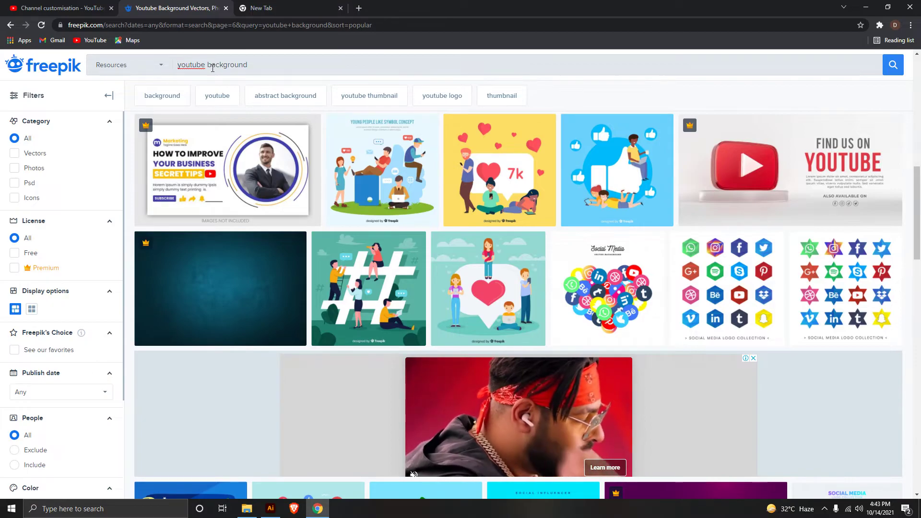
- Change the Freepik search from 'youtube background' to 'youtube banner'
double_click(333, 68)
key(BackSpace)
text(b)
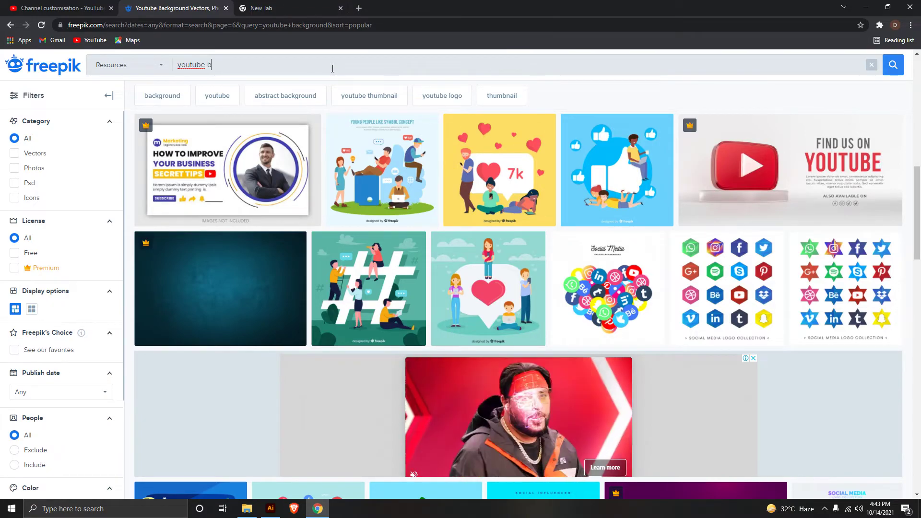
text(anner)
key(Return)
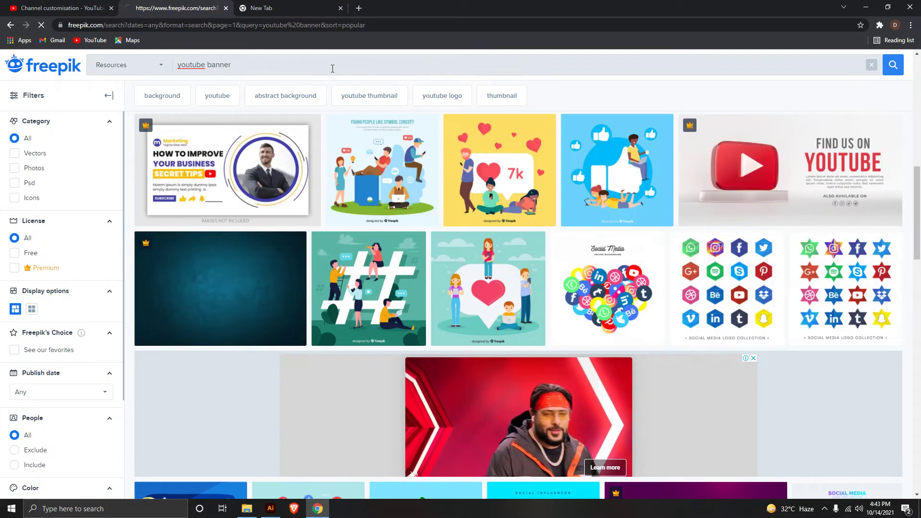
- Browse the 'youtube banner' results and open the blue and orange digital technology background
scroll(445, 250, down, 5)
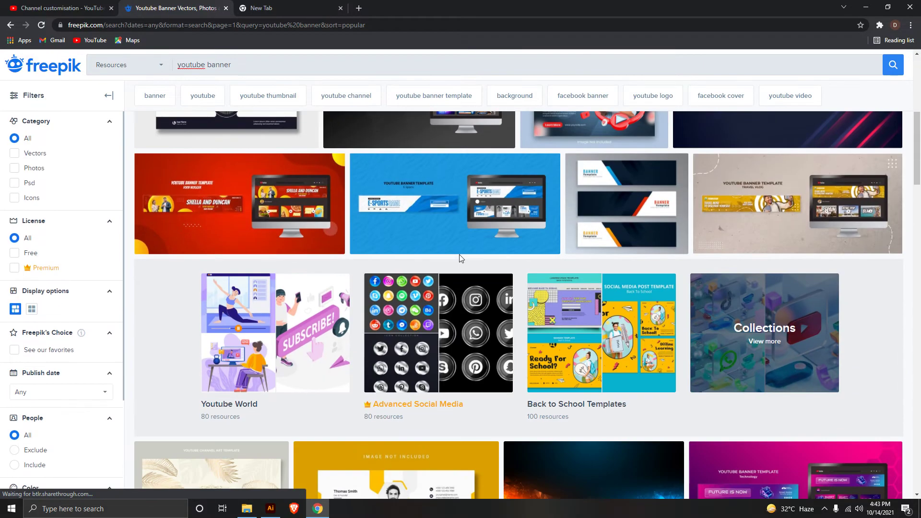
scroll(488, 258, up, 4)
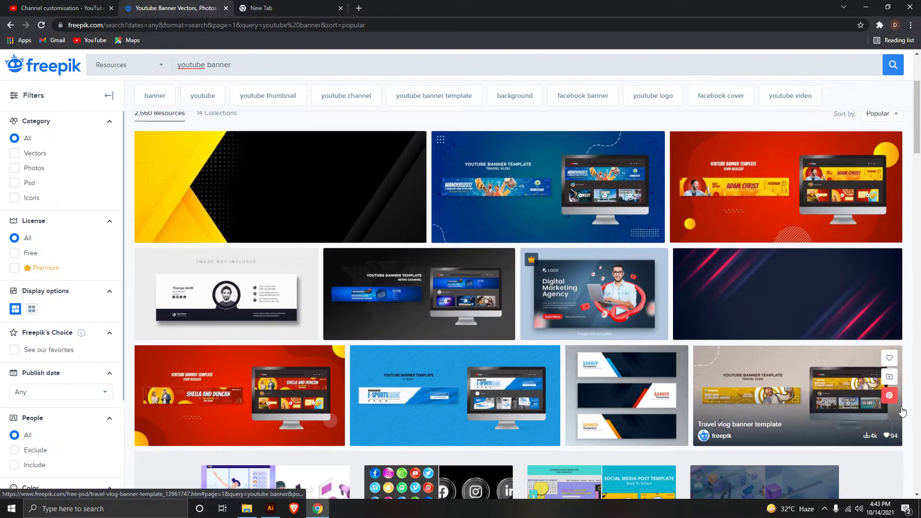
scroll(918, 441, down, 1)
scroll(918, 441, down, 1)
scroll(918, 441, down, 2)
scroll(918, 441, up, 3)
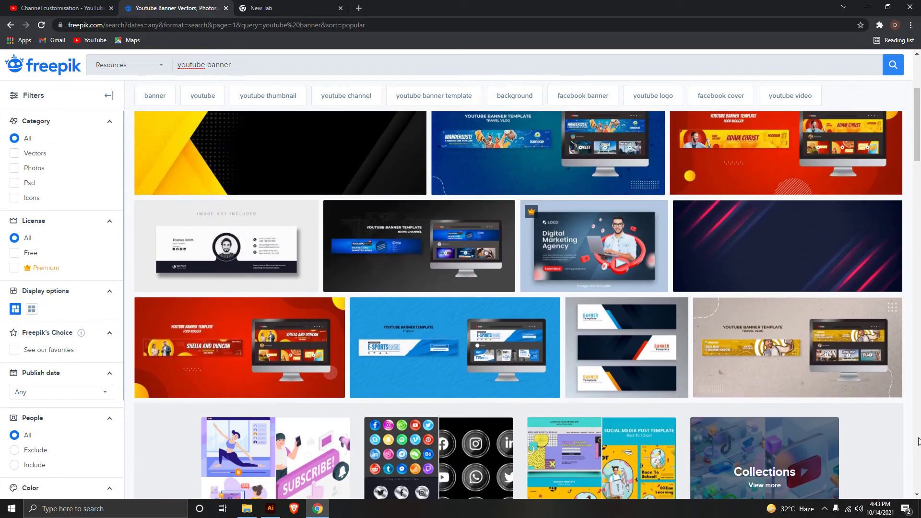
scroll(917, 442, down, 6)
scroll(918, 442, down, 3)
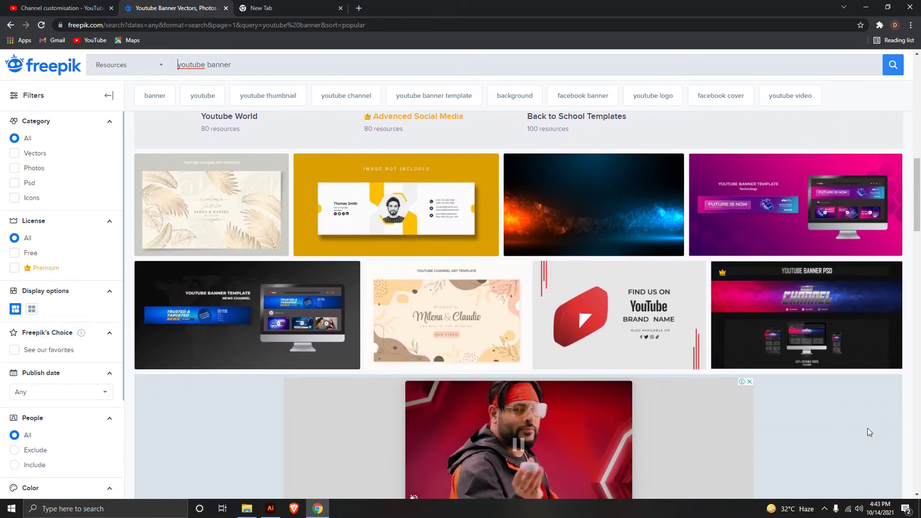
click(595, 206)
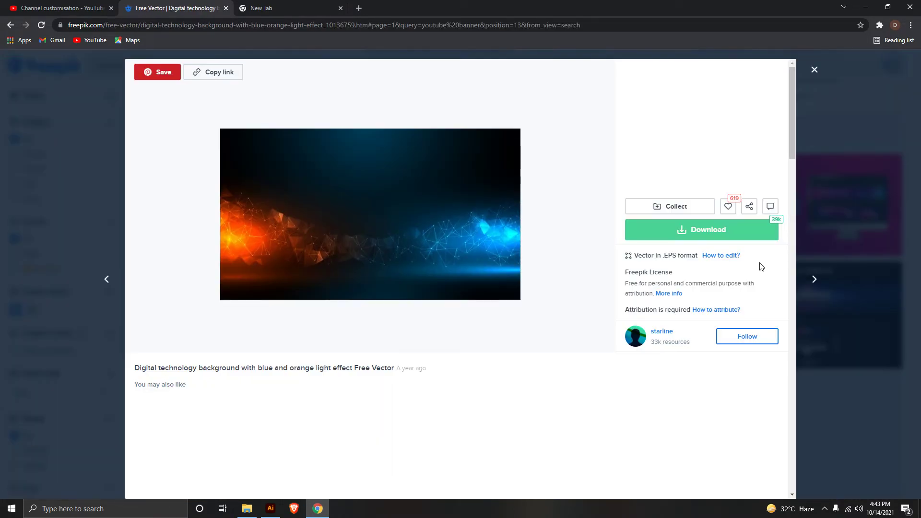
- Download the background free with attribution and show it in the browser's downloads list
scroll(428, 390, down, 5)
scroll(480, 335, up, 5)
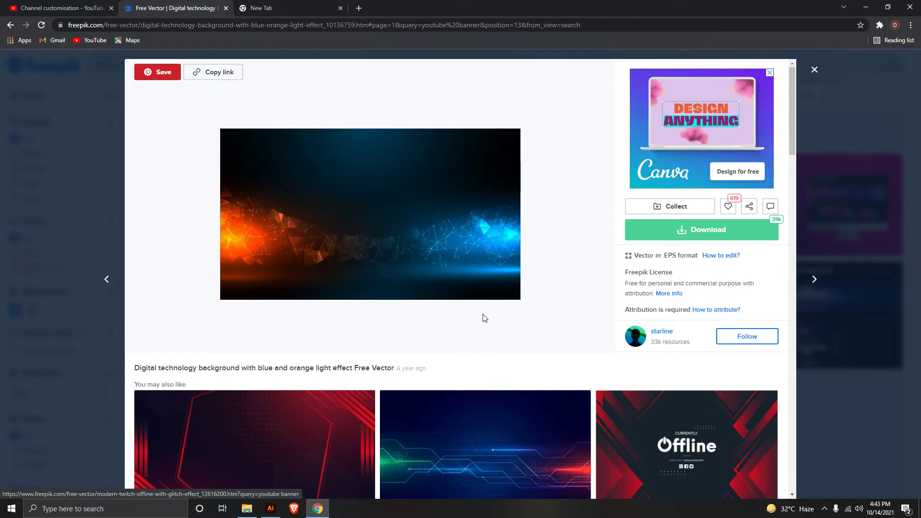
click(667, 233)
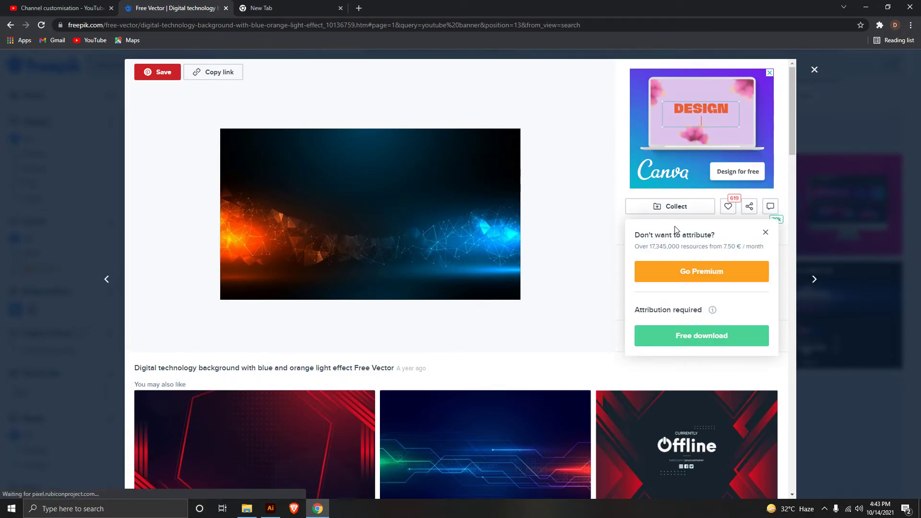
click(703, 334)
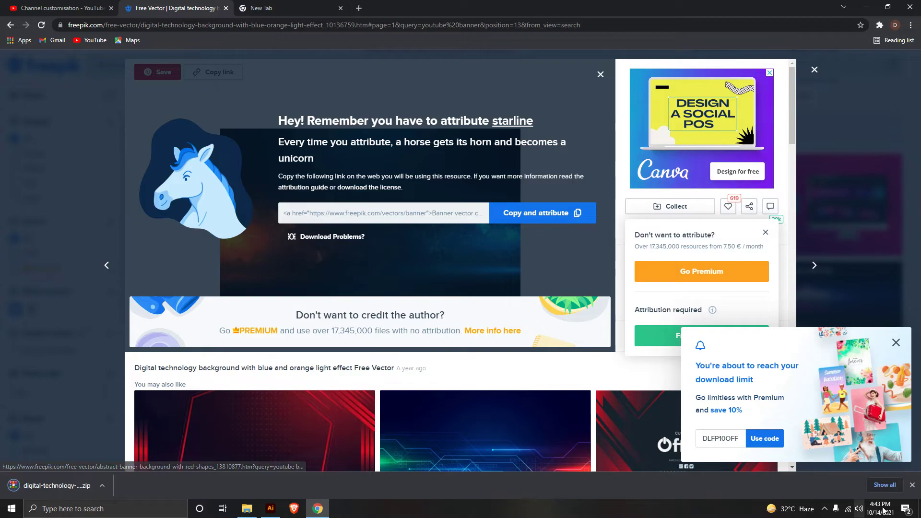
click(878, 485)
- Extract the downloaded background zip into a new folder in File Explorer
click(369, 154)
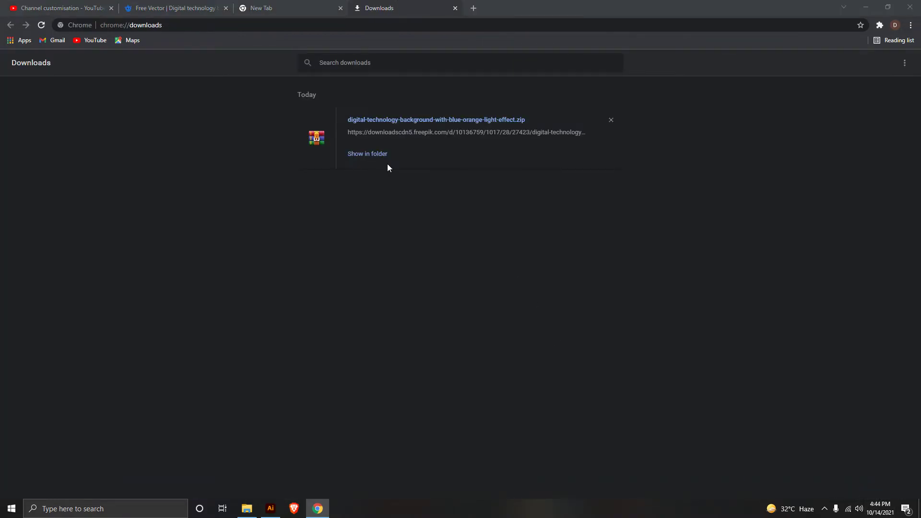
right_click(109, 128)
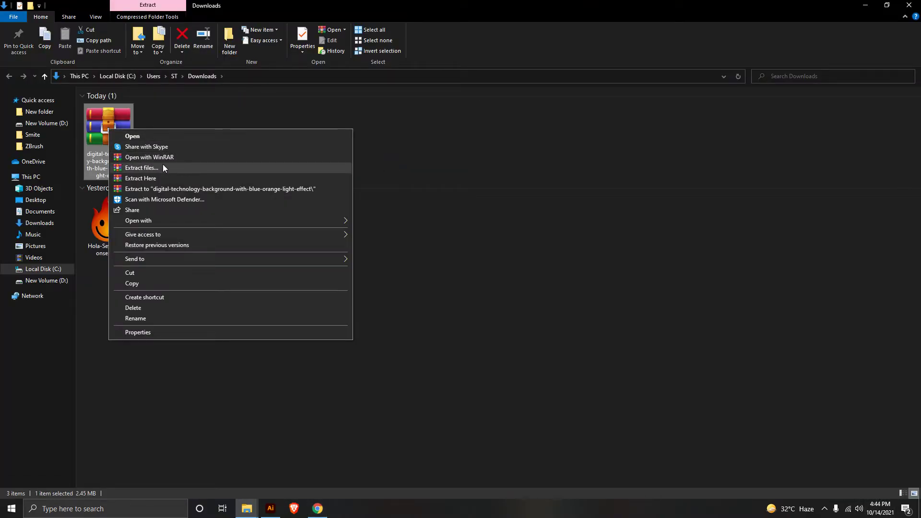
click(159, 167)
click(551, 193)
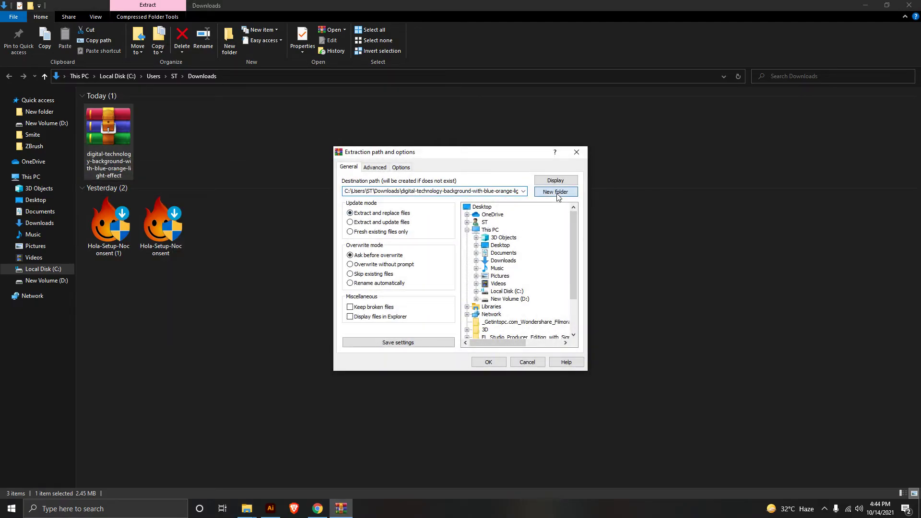
click(487, 357)
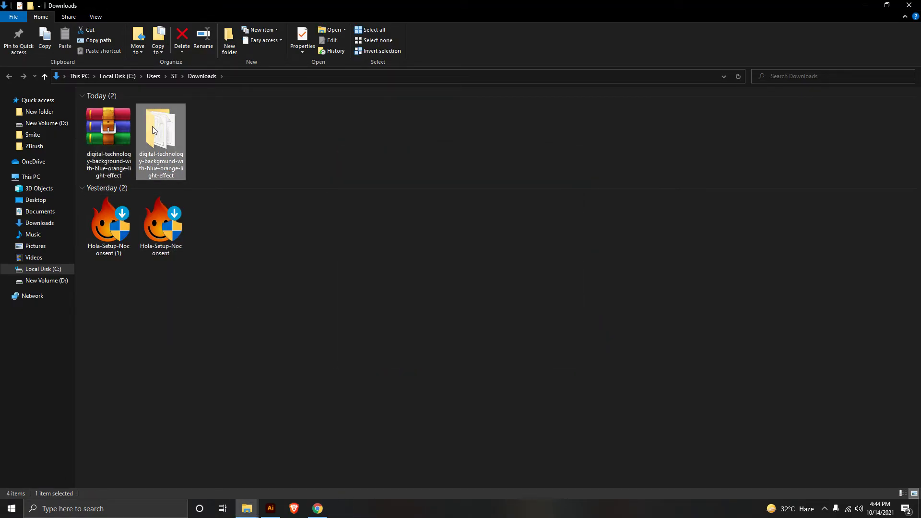
- Open the extracted folder and launch the background's EPS file in Illustrator
double_click(151, 125)
click(111, 117)
double_click(113, 106)
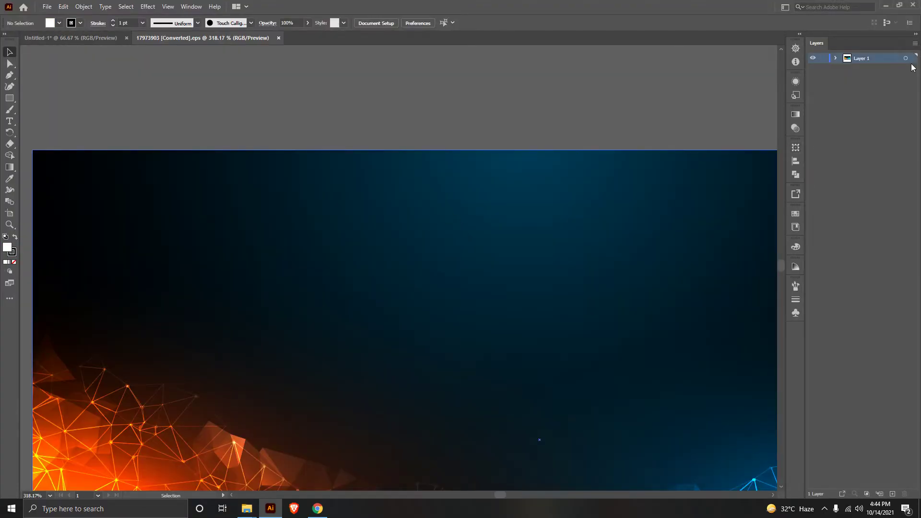
- Bring the EPS tech background into Untitled-1 and place it in the Clip Group behind the icons and portrait
click(912, 58)
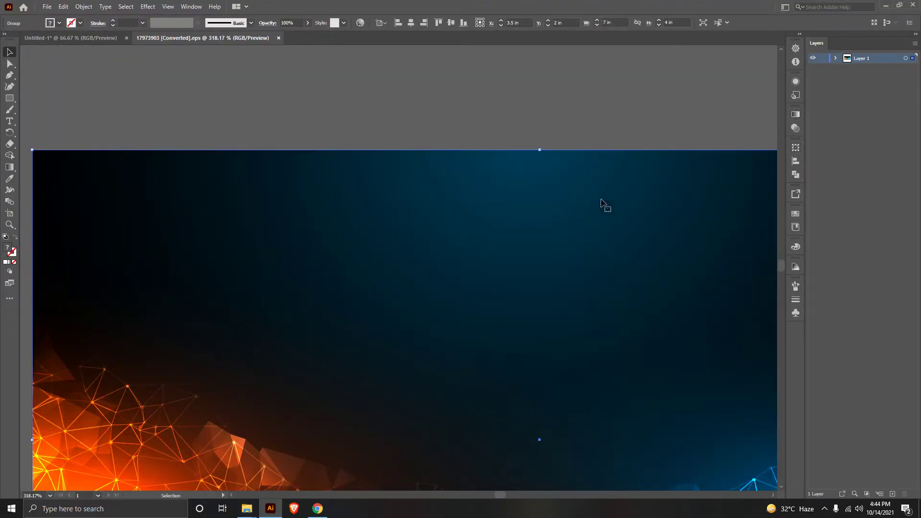
mouse_move(470, 213)
mouse_down()
mouse_move(359, 181)
mouse_move(378, 211)
mouse_up()
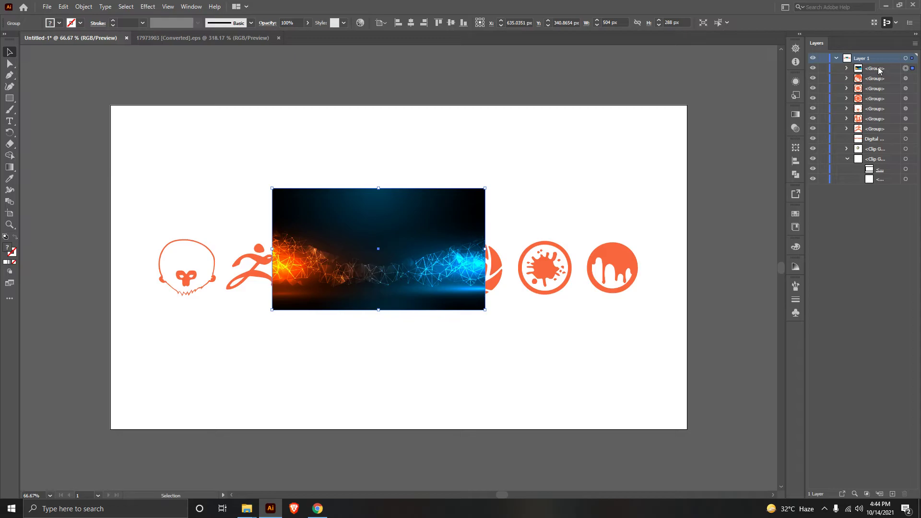
drag(879, 70, 887, 173)
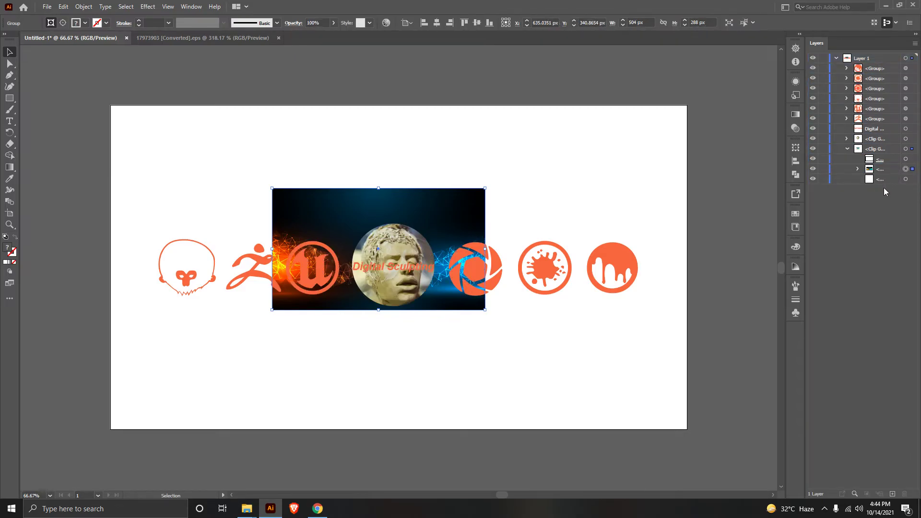
- Stretch the background up and down and position it over the artboard
key(ctrl+t)
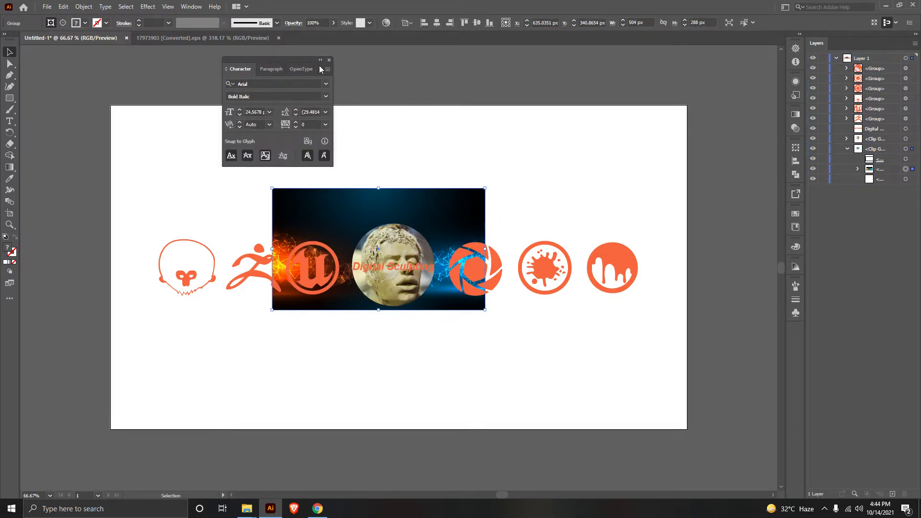
click(329, 60)
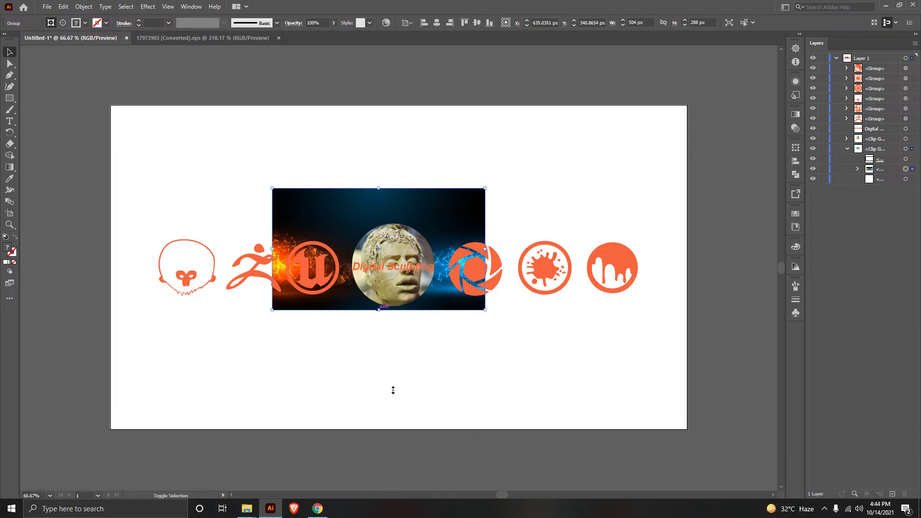
drag(392, 390, 400, 438)
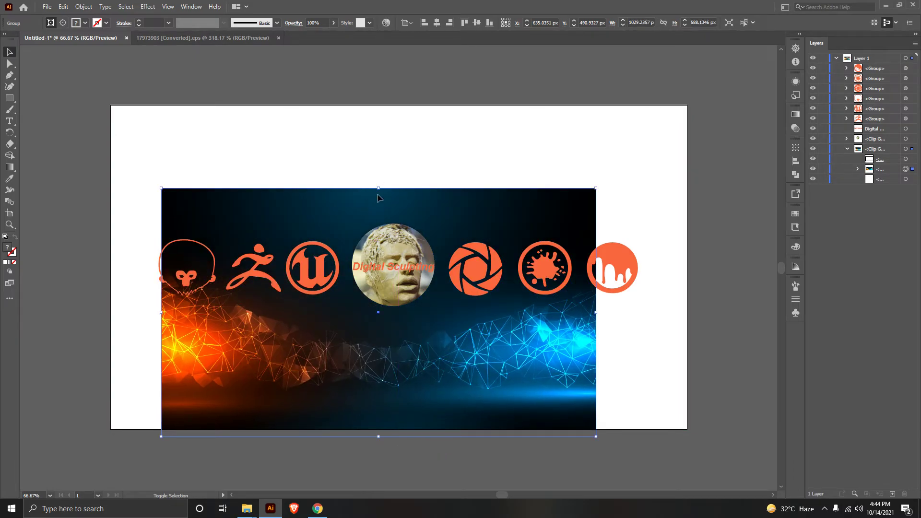
drag(383, 193, 390, 106)
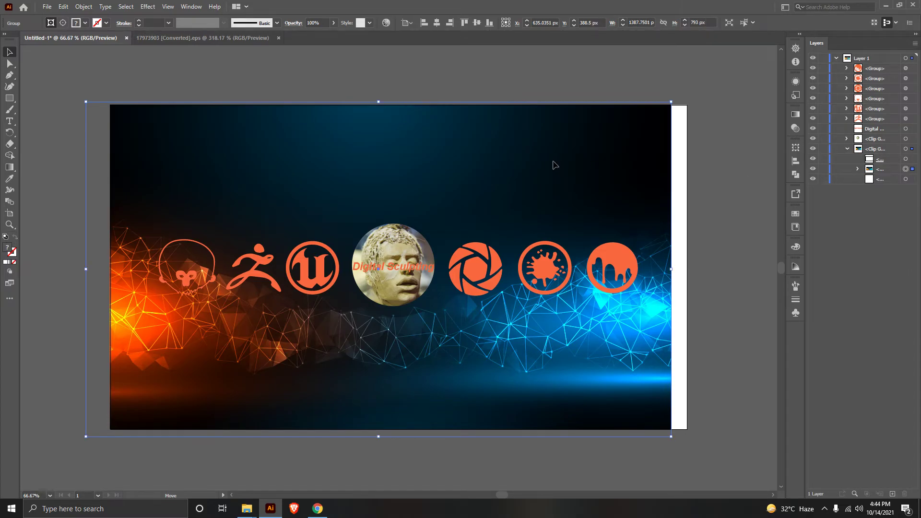
drag(547, 164, 572, 167)
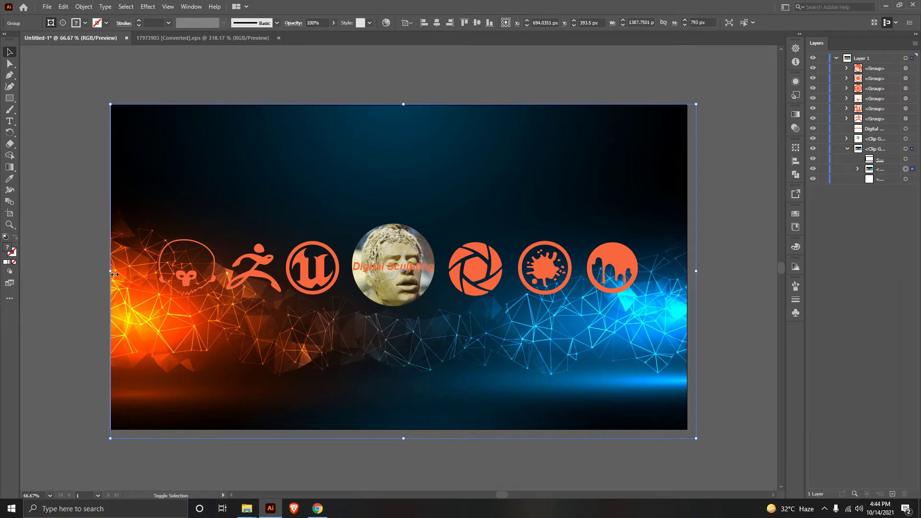
- Extend the background's left and top edges past the artboard and nudge it into place
drag(115, 275, 109, 273)
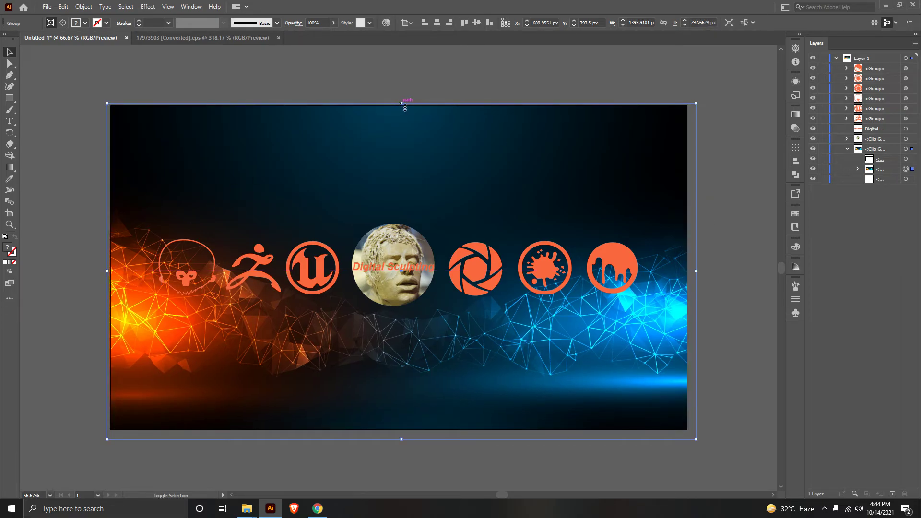
drag(405, 107, 404, 102)
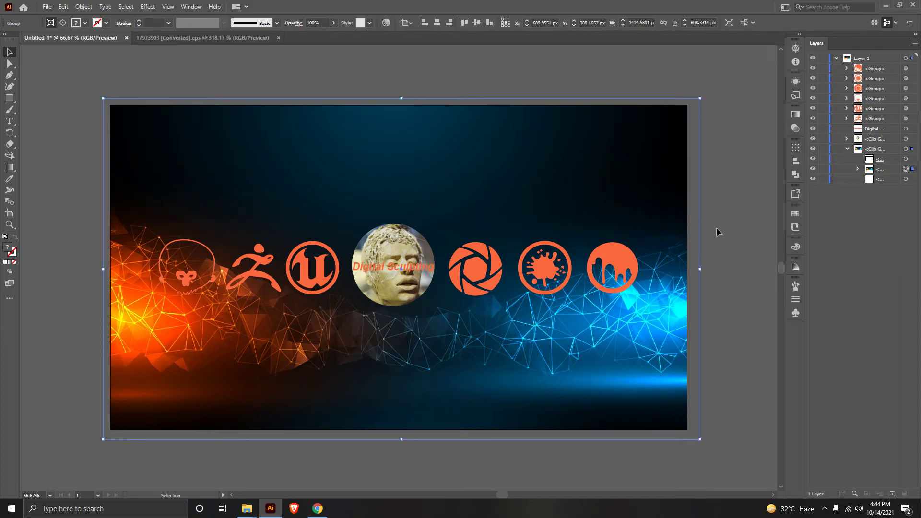
key(Left)
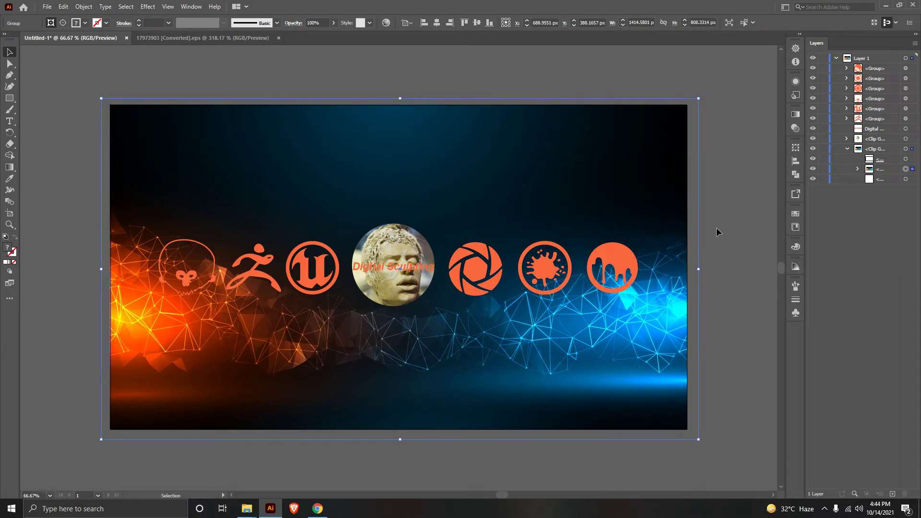
key(Left)
key(Left)
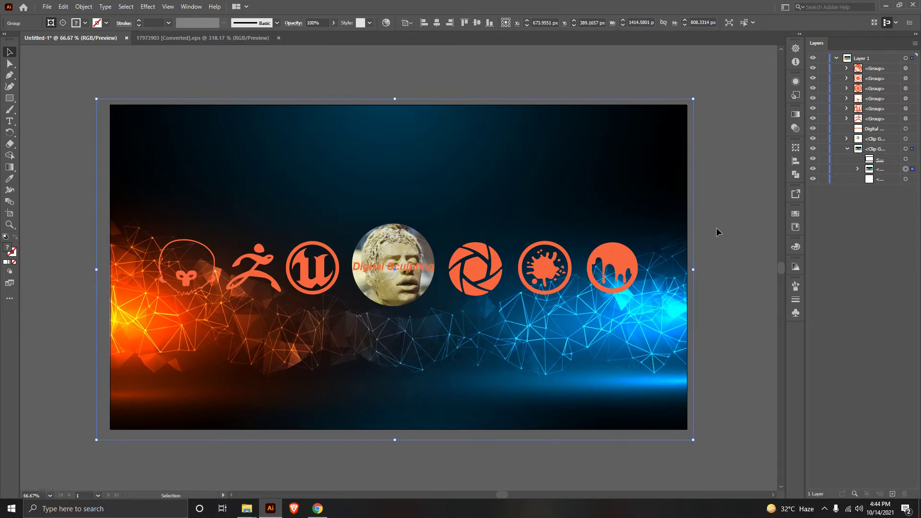
key(shift+Down)
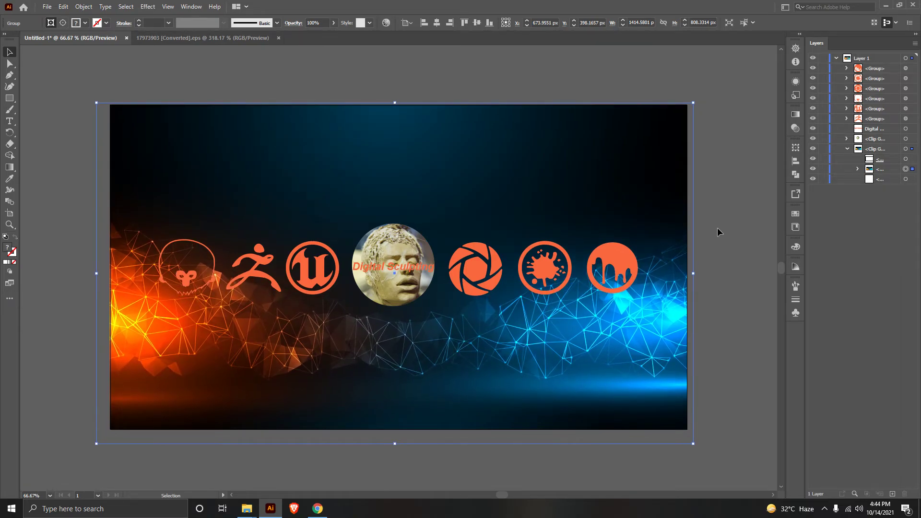
click(718, 228)
- Export the banner as PNG, replacing the existing YTBANNER.png
click(47, 7)
mouse_move(65, 192)
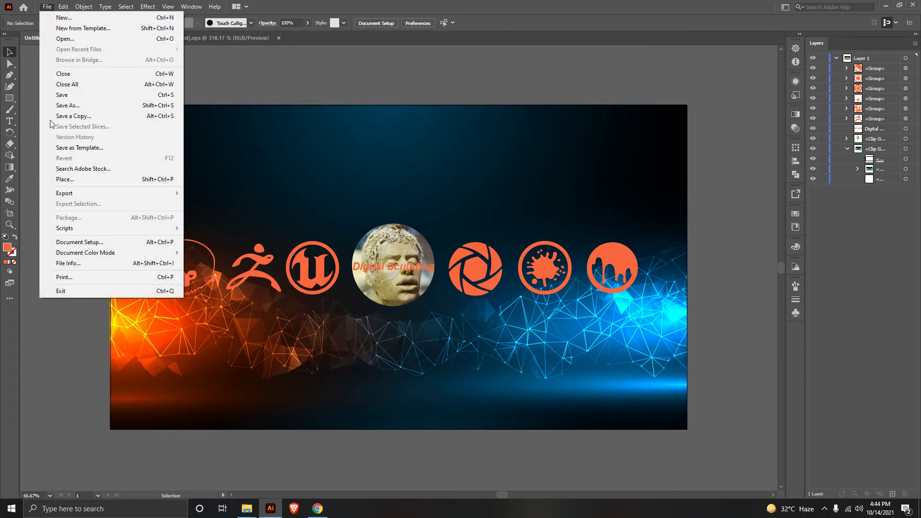
click(219, 205)
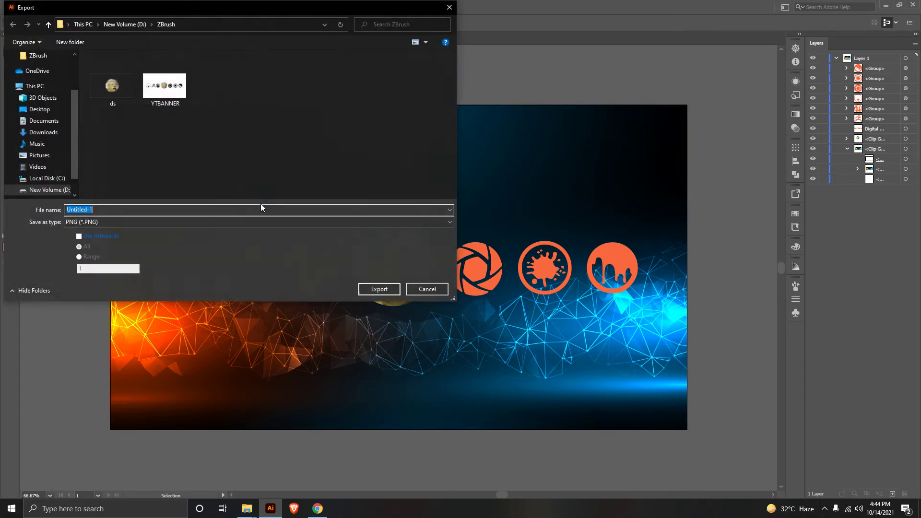
click(165, 81)
click(365, 290)
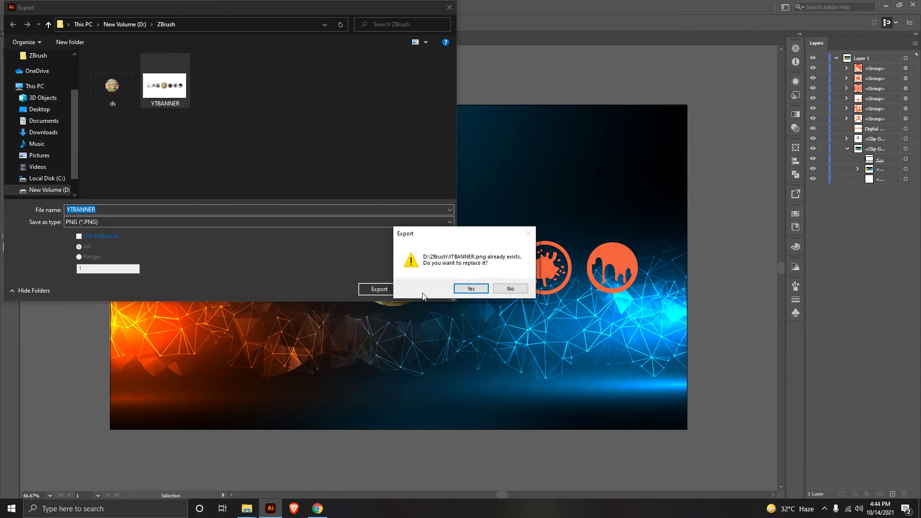
click(462, 288)
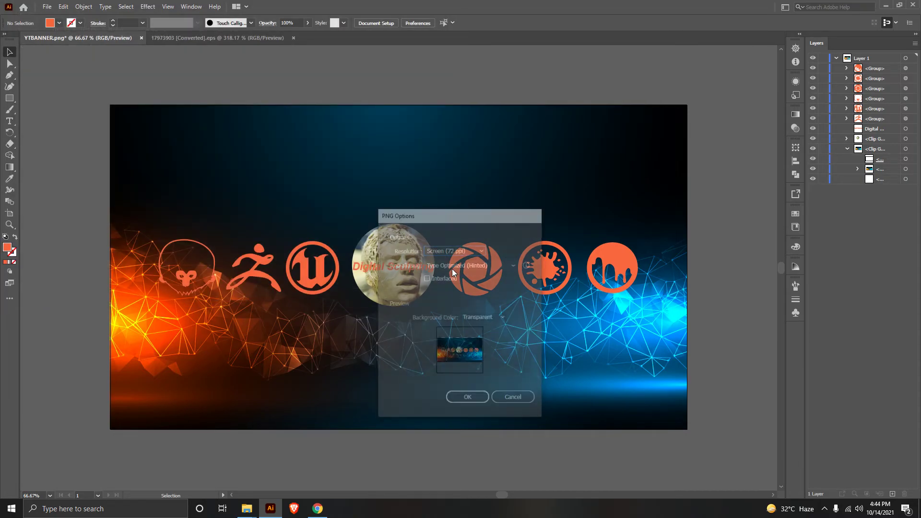
click(460, 401)
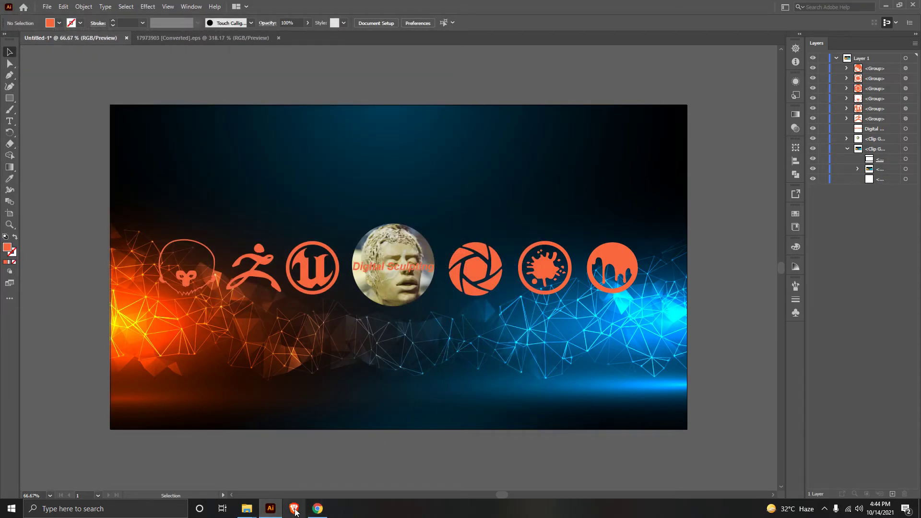
click(317, 508)
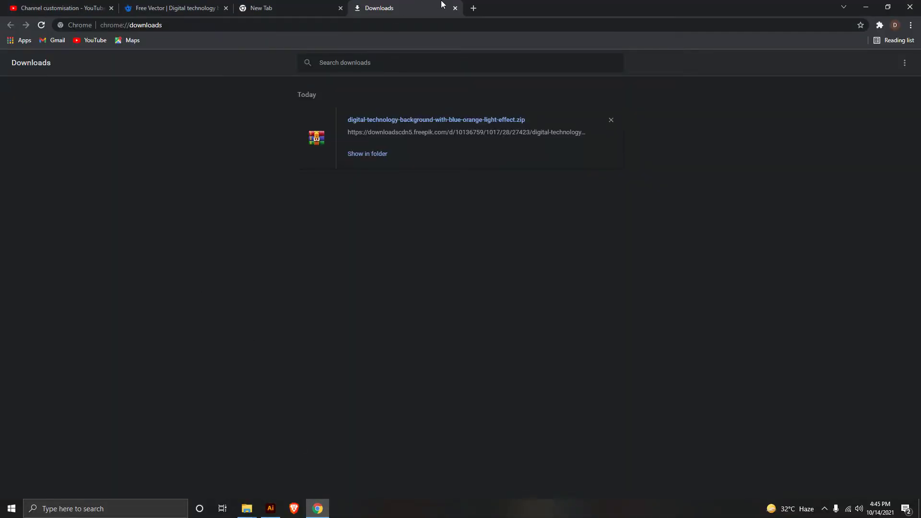
- Close the downloads, empty and Freepik tabs to return to channel customisation
click(454, 8)
click(341, 8)
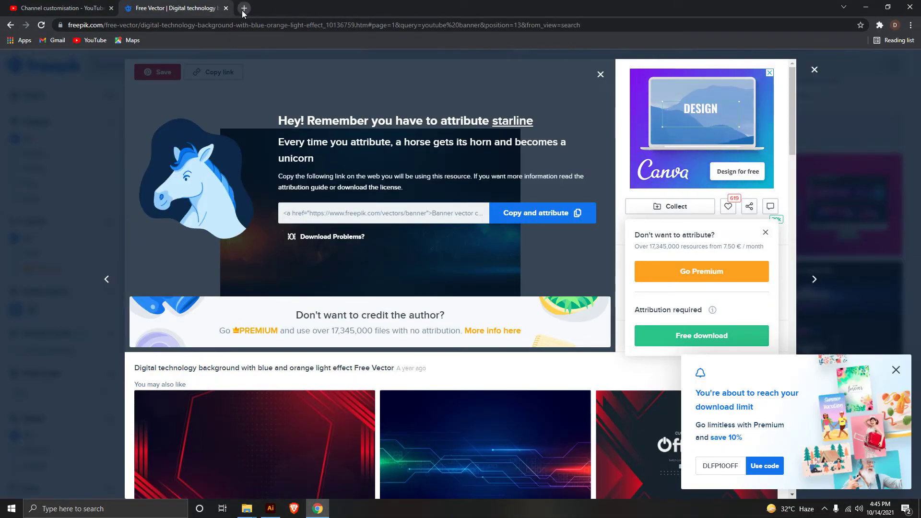
click(225, 8)
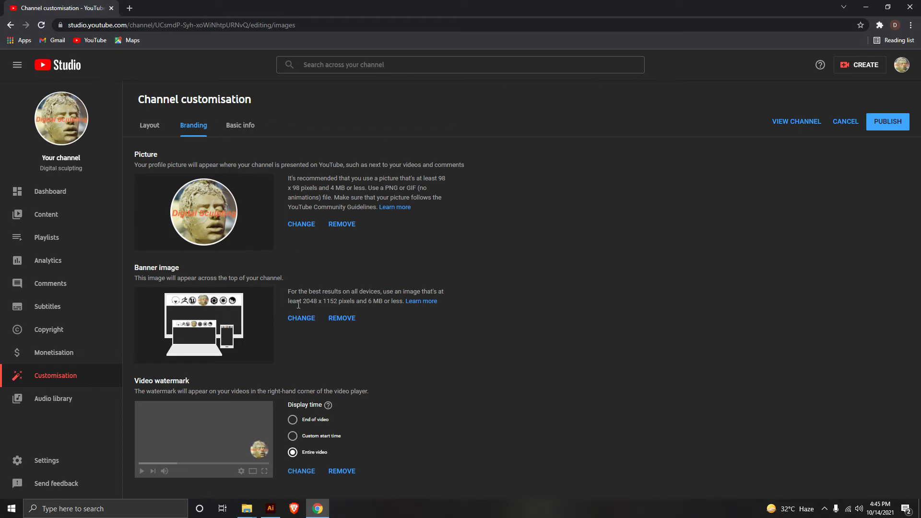
- Upload YTBANNER as the banner image, accept the crop, and open the channel page
click(307, 318)
click(165, 71)
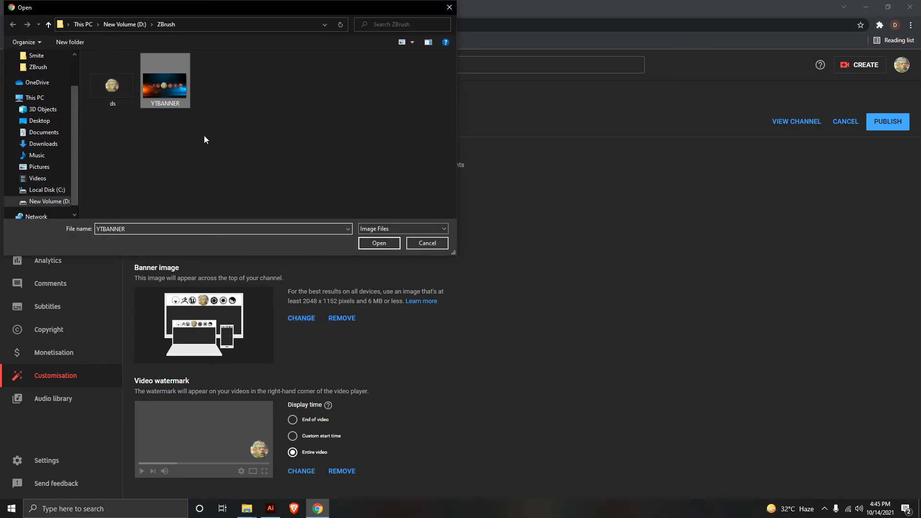
click(391, 245)
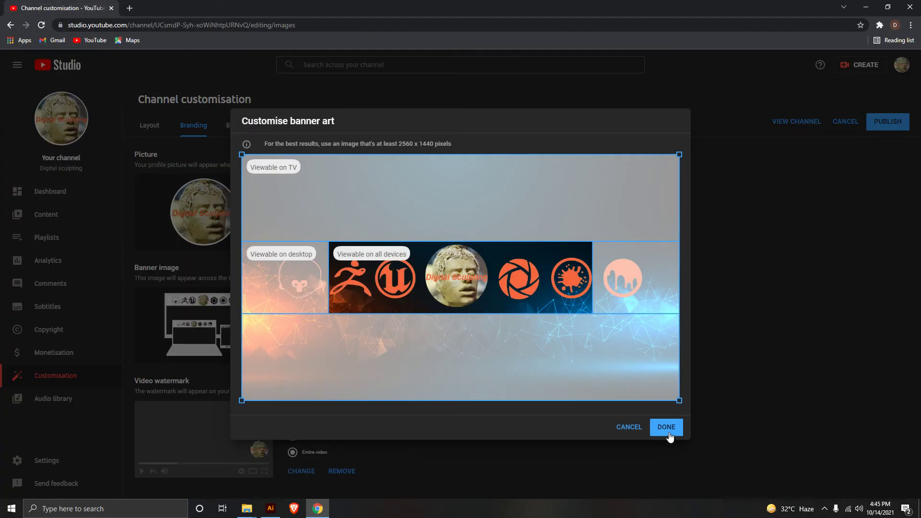
click(669, 434)
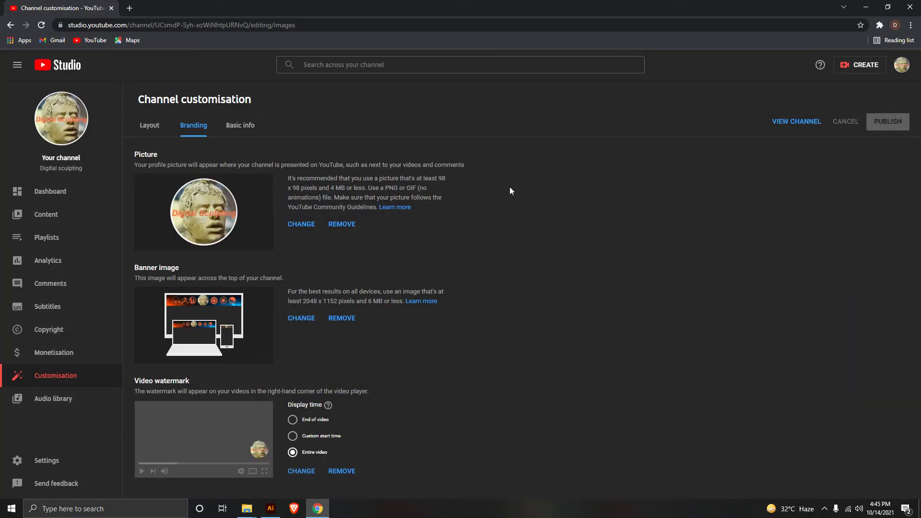
click(808, 124)
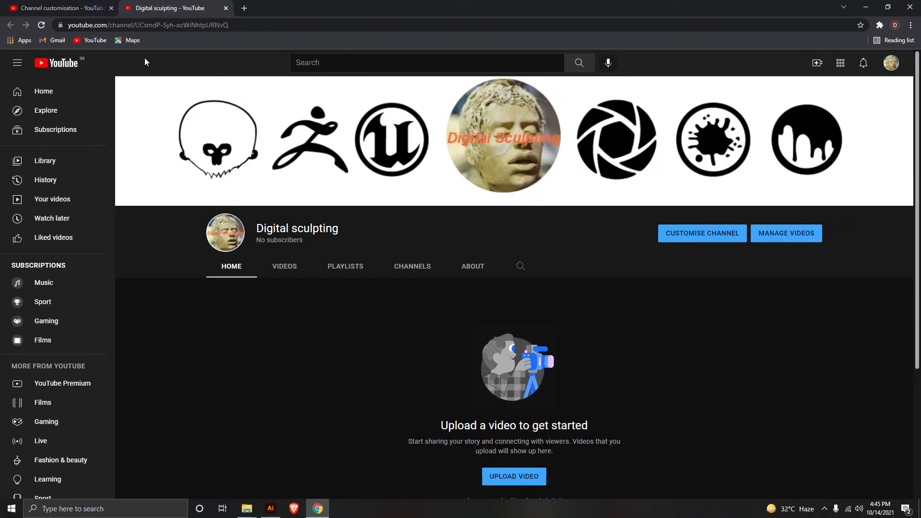
- Reload the Digital sculpting channel page to pick up the new banner
click(40, 8)
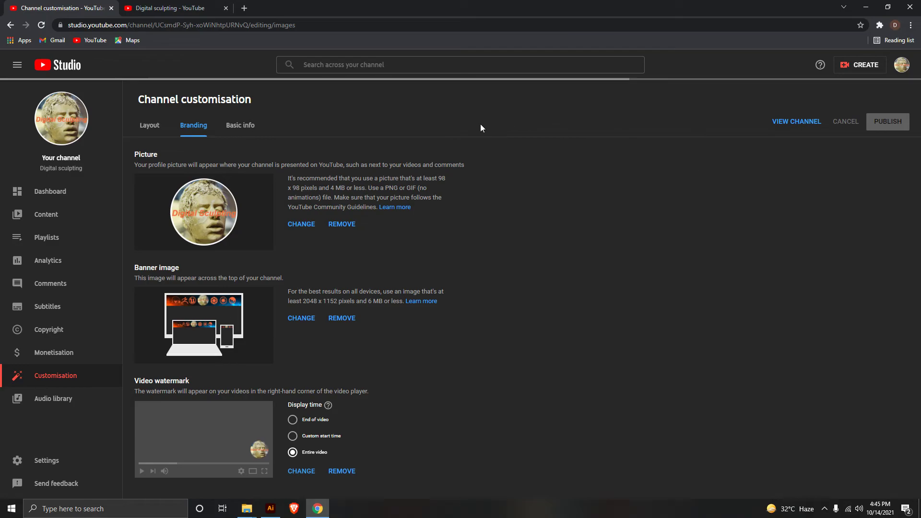
click(133, 7)
click(41, 25)
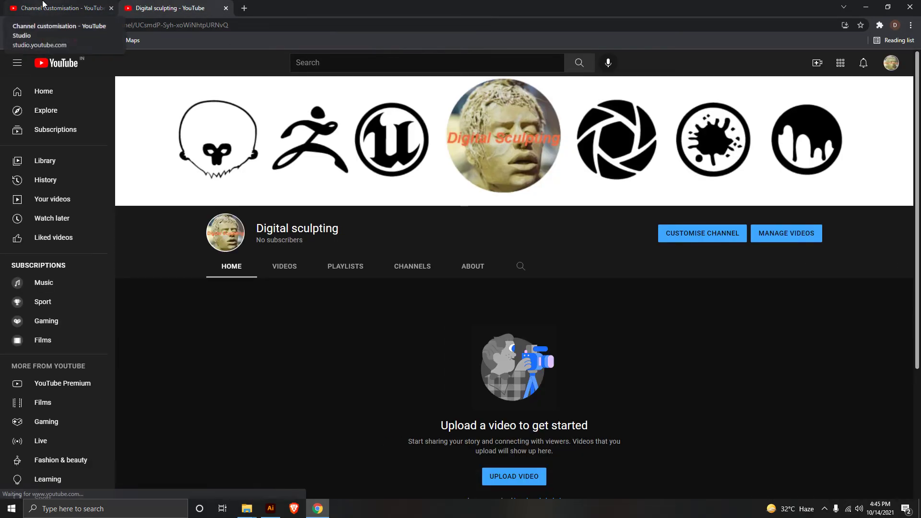
click(43, 6)
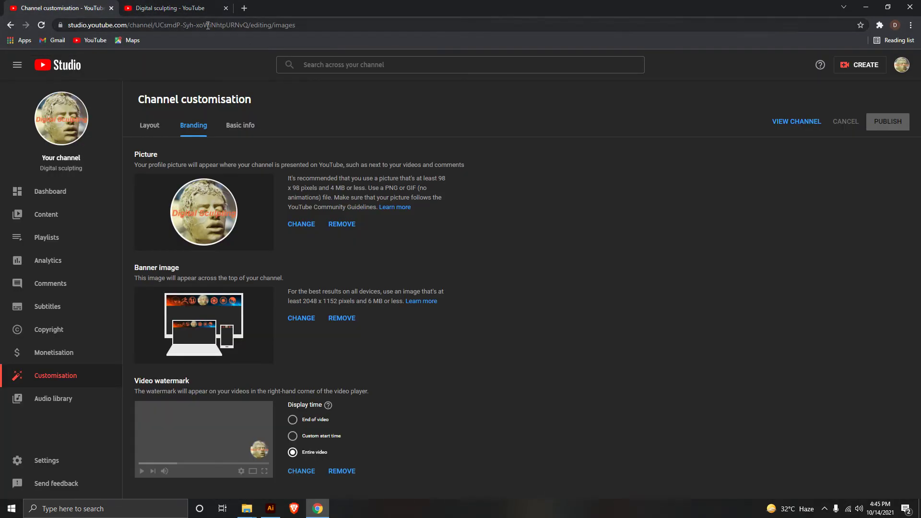
- Open the channel page in a new tab from Studio and scroll to inspect the banner
click(775, 122)
click(340, 8)
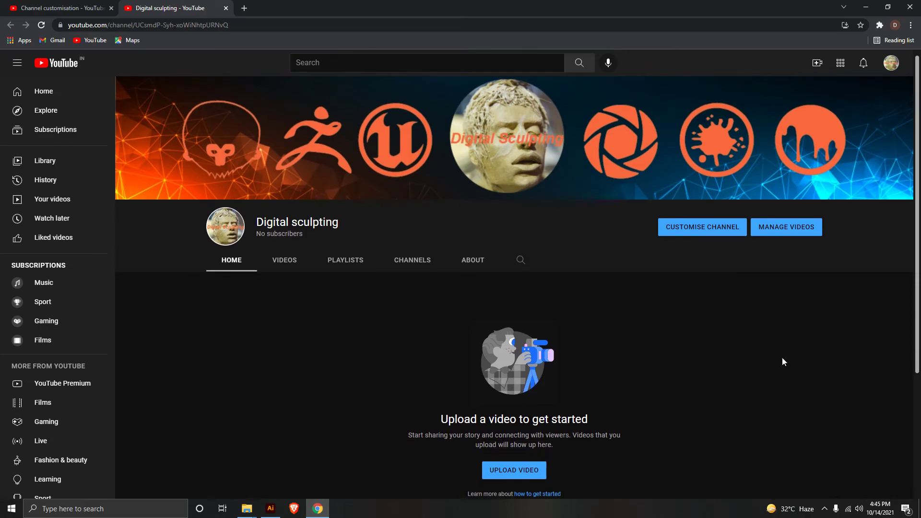
scroll(782, 359, down, 2)
scroll(782, 359, down, 1)
scroll(782, 359, up, 3)
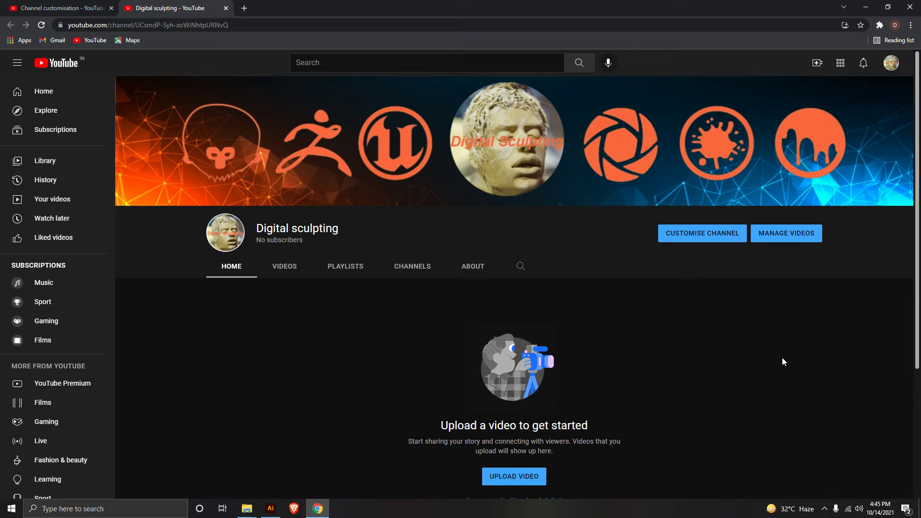
scroll(781, 359, down, 3)
scroll(782, 358, up, 3)
- Reflect the tech background group vertically so blue sits left and orange right
click(271, 507)
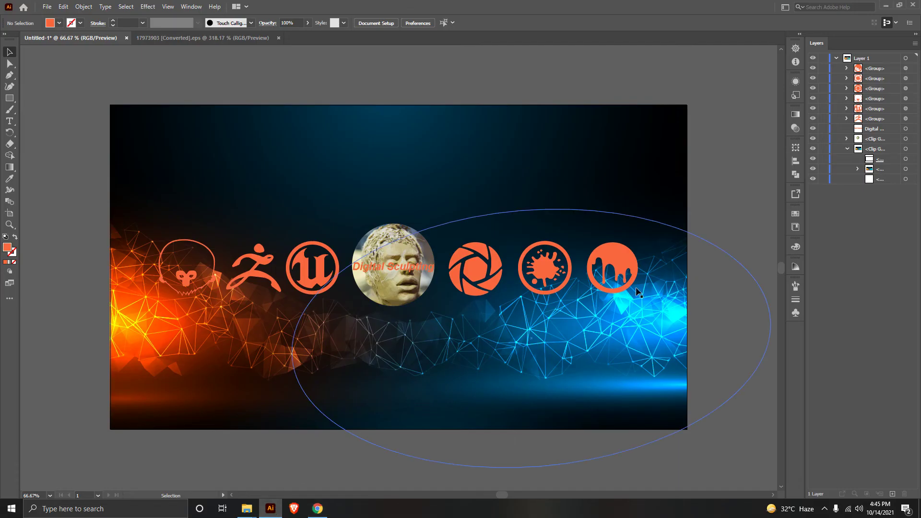
click(914, 169)
right_click(442, 171)
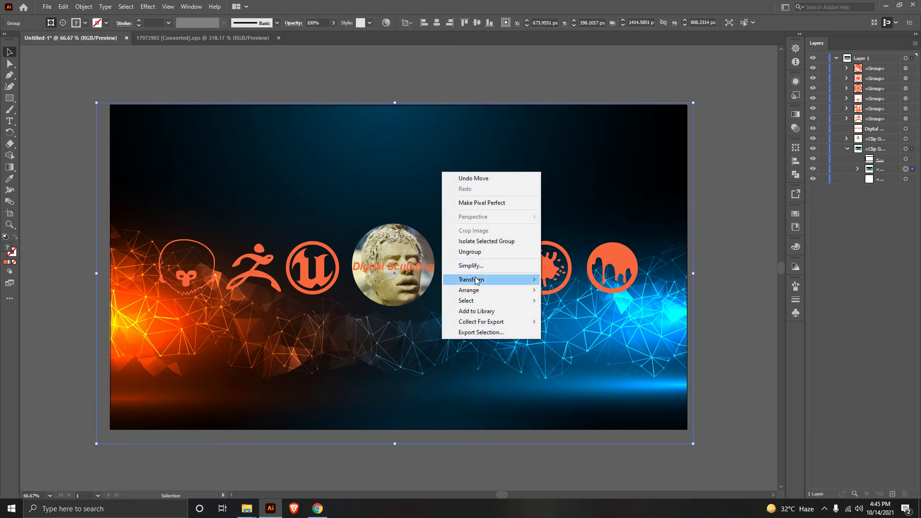
mouse_move(471, 279)
click(574, 313)
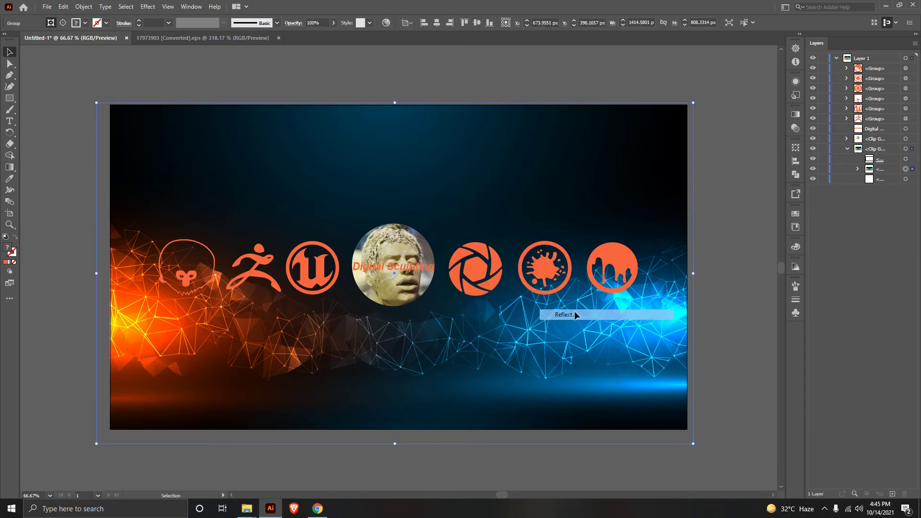
click(462, 314)
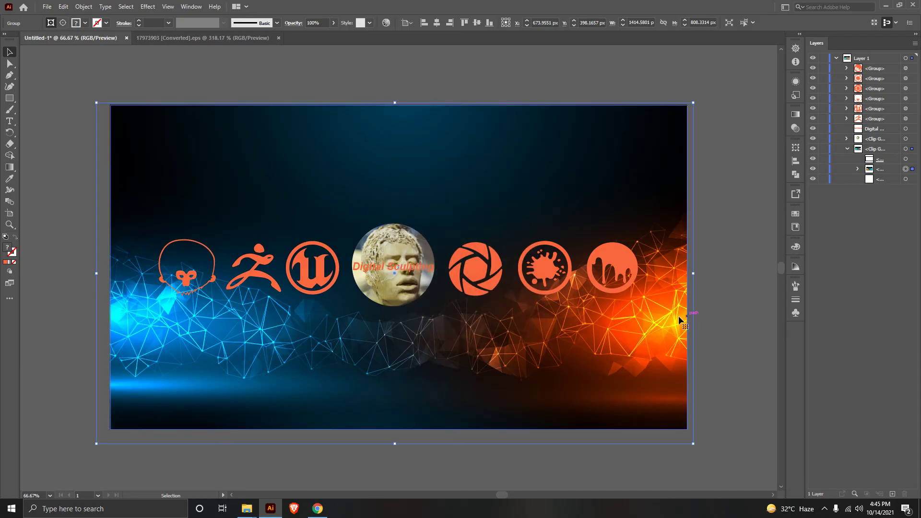
click(728, 323)
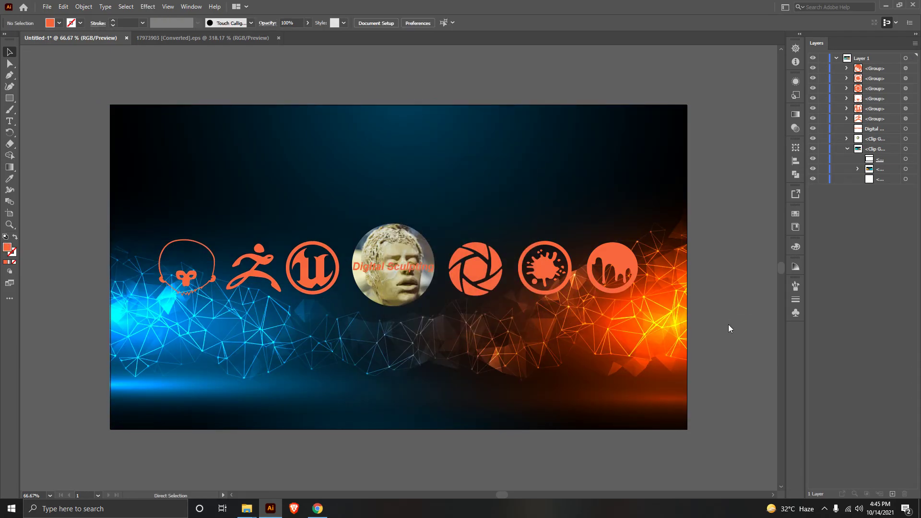
- Re-export the banner as PNG, overwriting YTBANNER.png
key(ctrl+s)
click(418, 290)
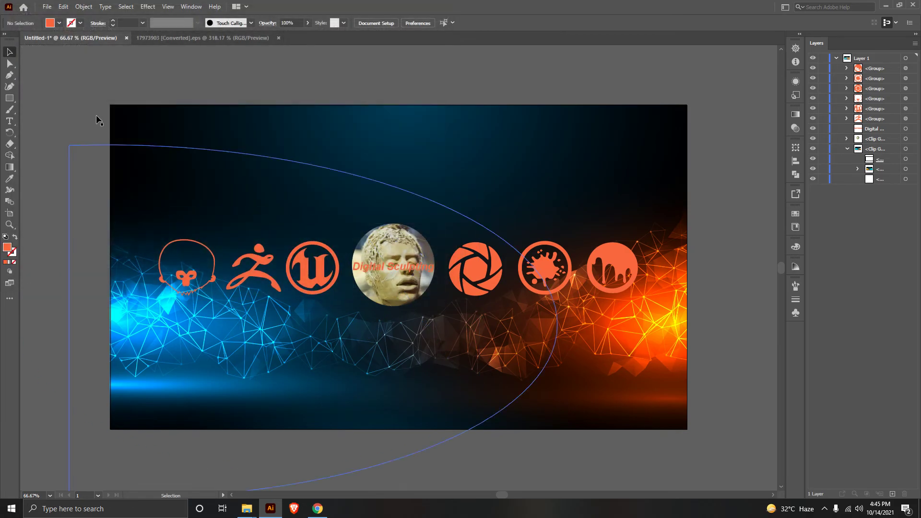
click(46, 6)
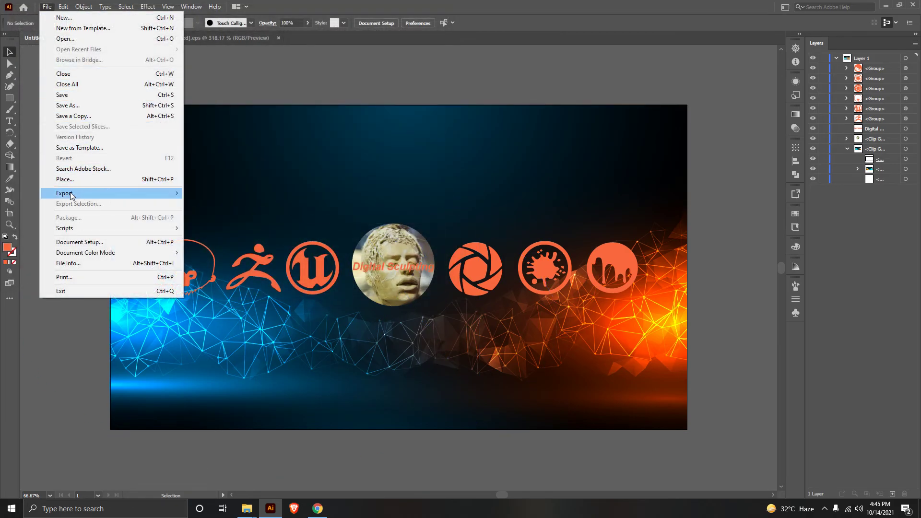
mouse_move(108, 193)
click(186, 204)
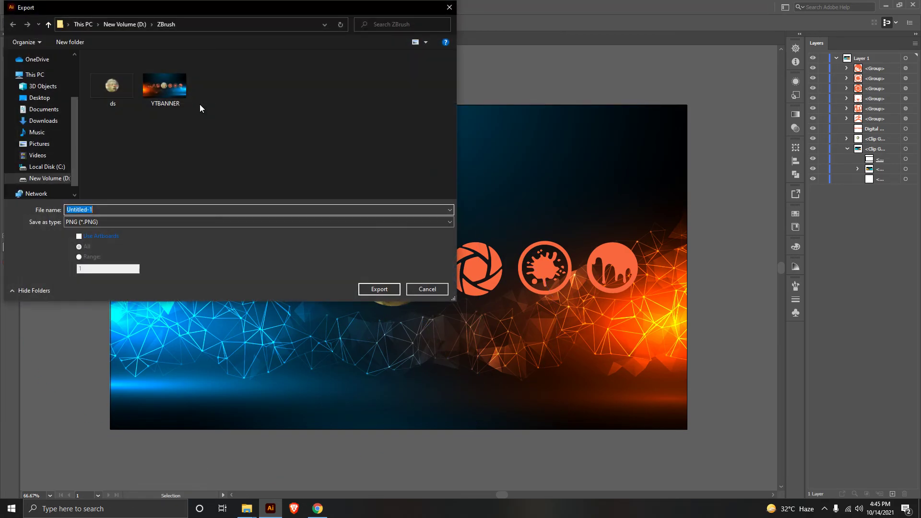
click(184, 96)
click(395, 292)
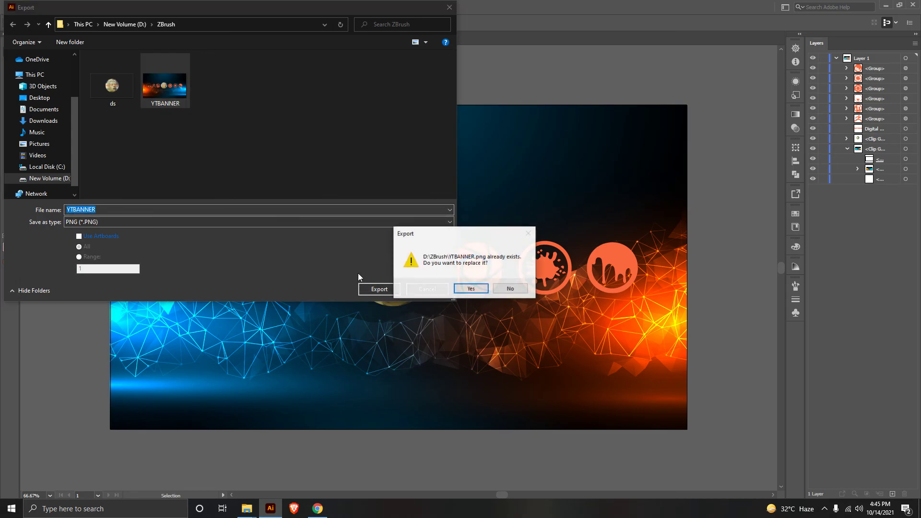
click(468, 288)
click(468, 399)
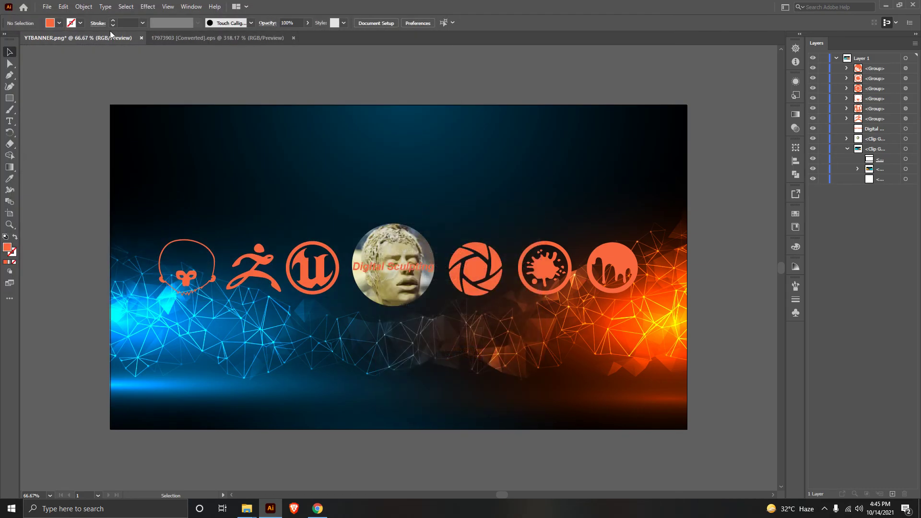
click(48, 7)
- Save the artwork as logo_banner in Adobe Illustrator (.AI) format with default options
click(67, 105)
text(logo_banner)
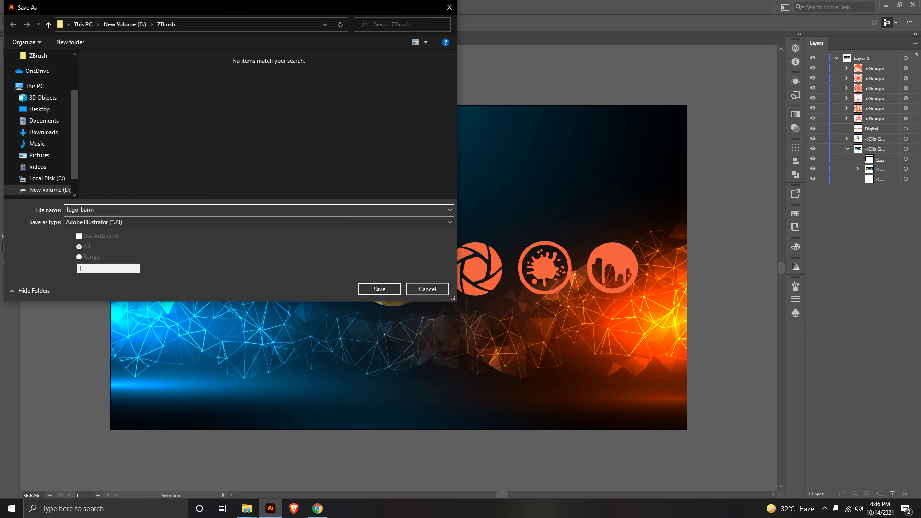
click(387, 289)
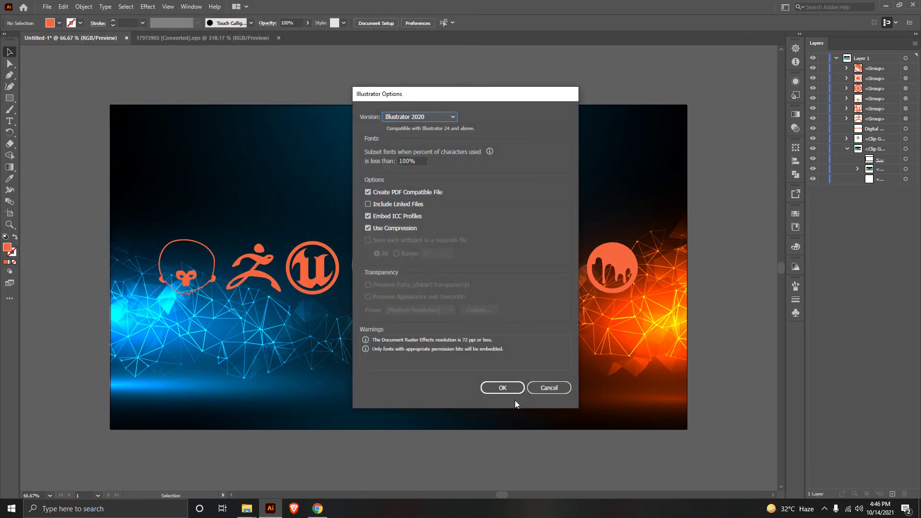
click(502, 387)
- Replace the Branding banner image with the re-exported YTBANNER and accept the crop
click(318, 508)
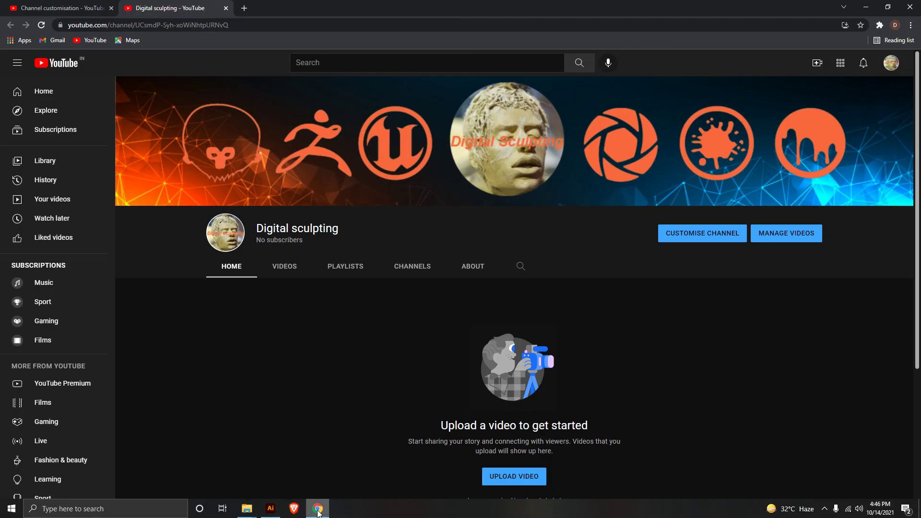
click(76, 4)
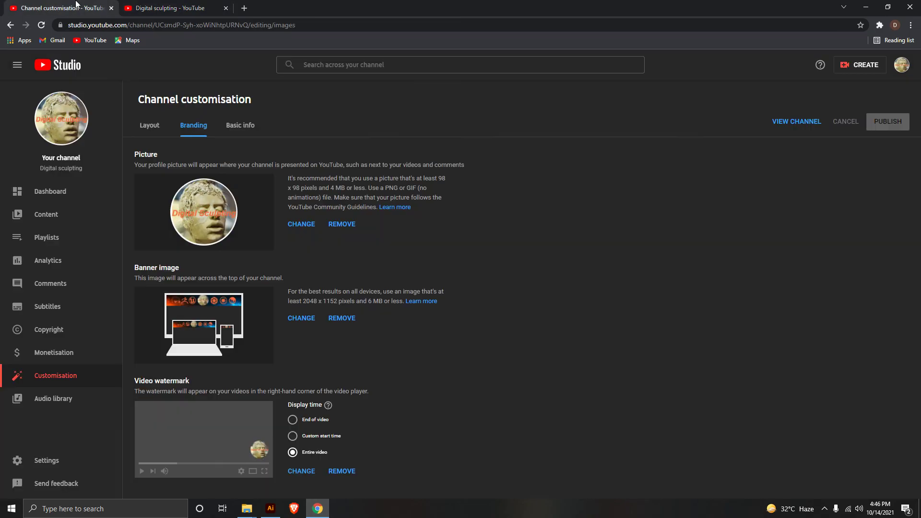
click(309, 320)
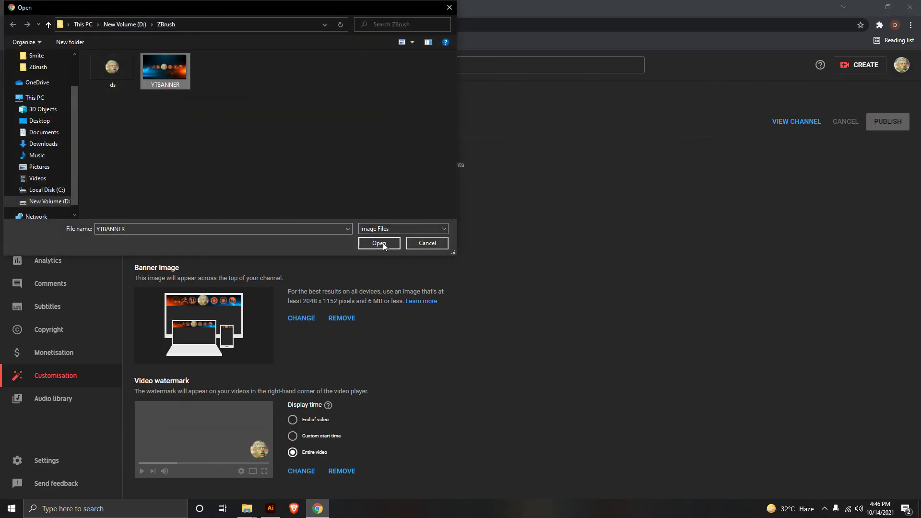
click(380, 243)
click(618, 429)
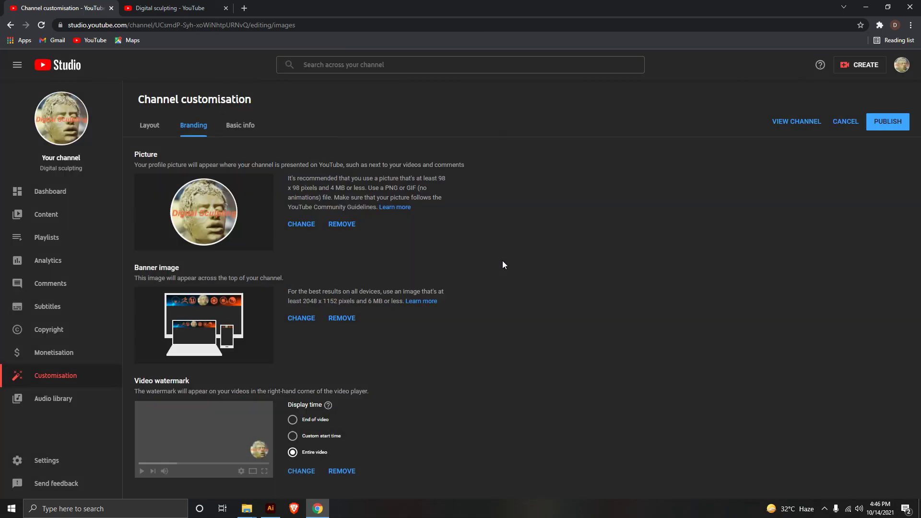
- Close the outdated channel tab, reopen the channel, and publish the new banner
click(229, 10)
click(792, 123)
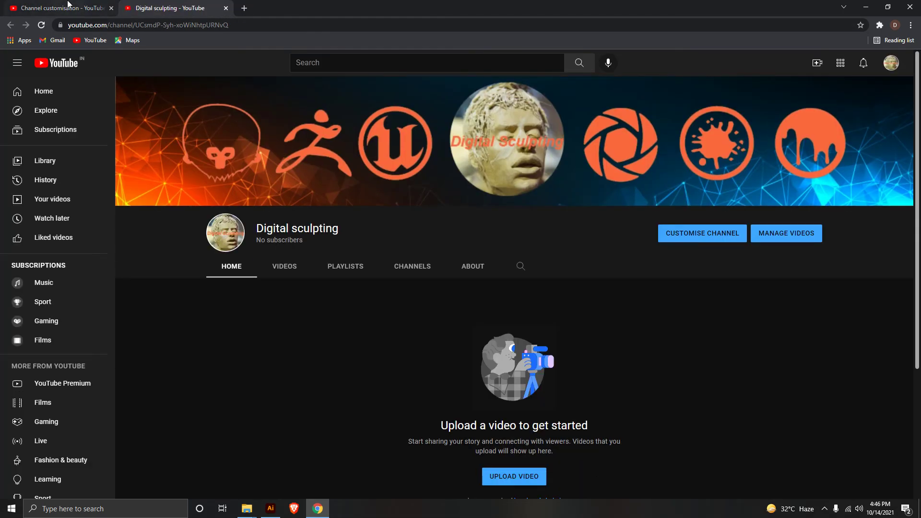
click(72, 7)
click(899, 122)
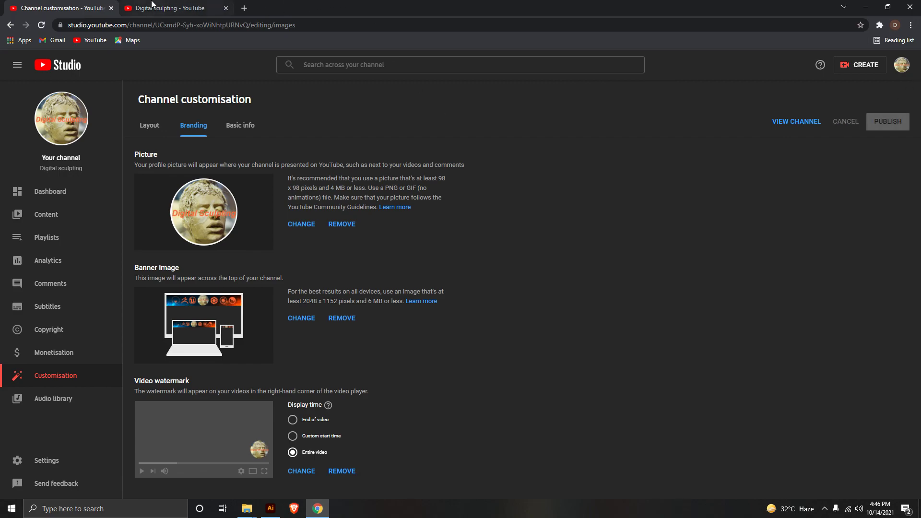
- Close stale channel tabs and reopen the channel page to check the published banner
click(173, 8)
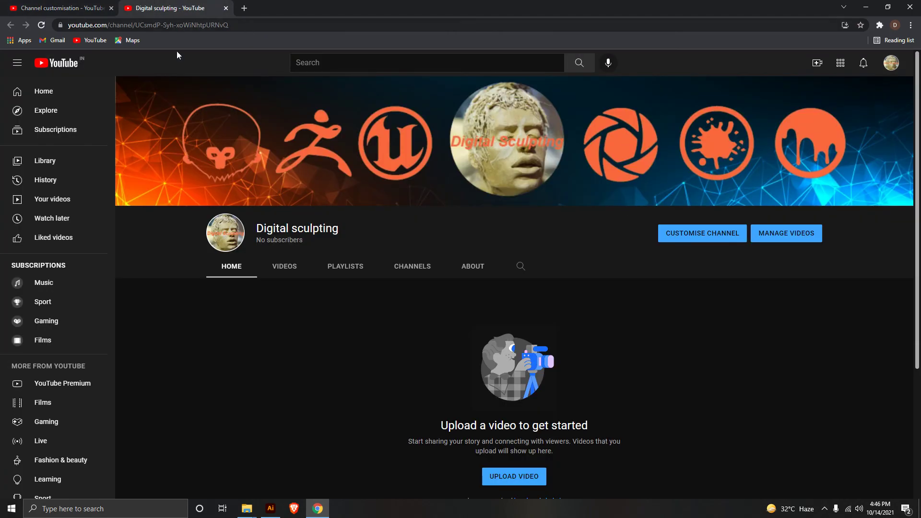
click(226, 8)
click(802, 122)
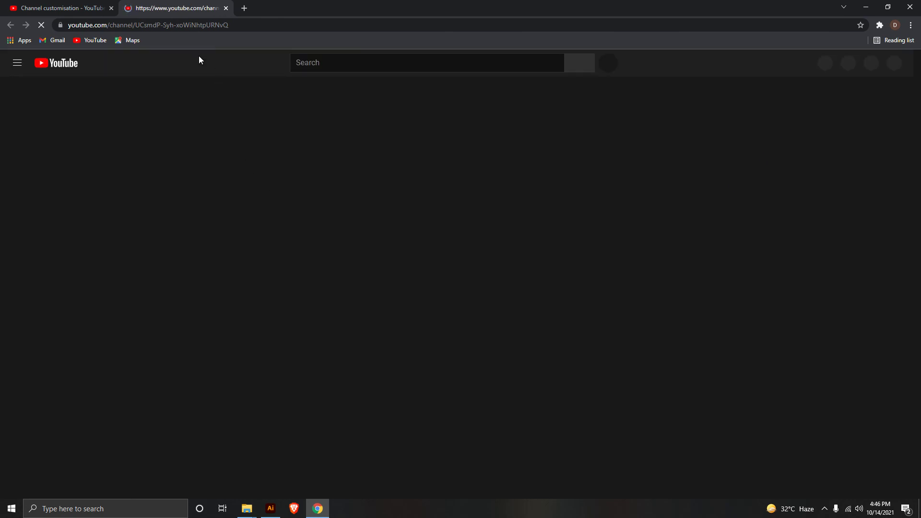
click(63, 7)
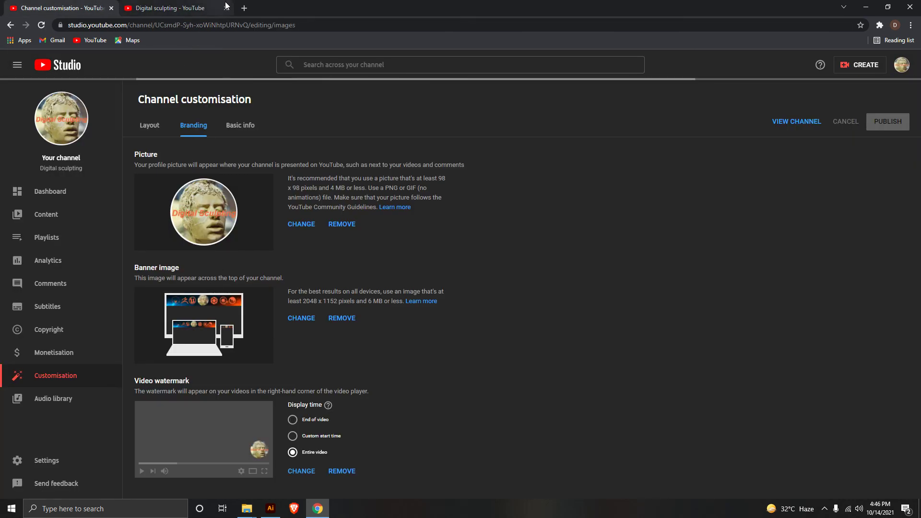
click(225, 8)
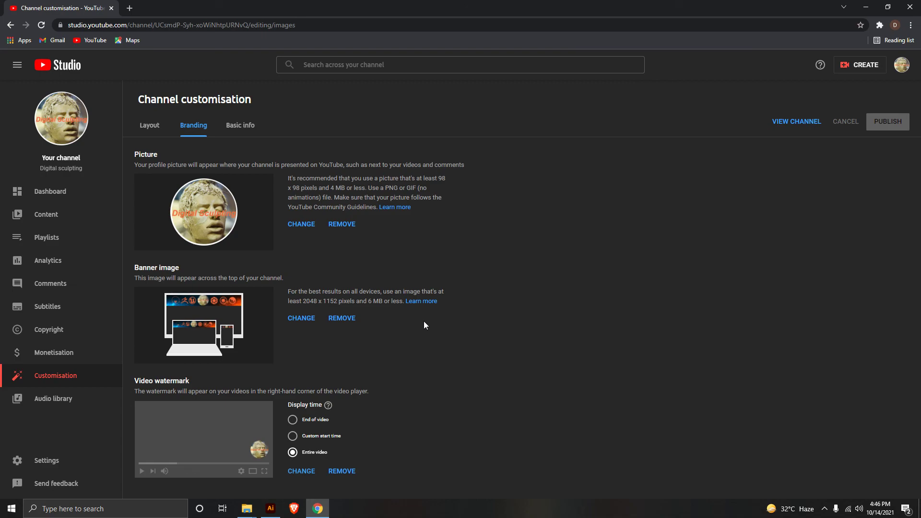
click(796, 121)
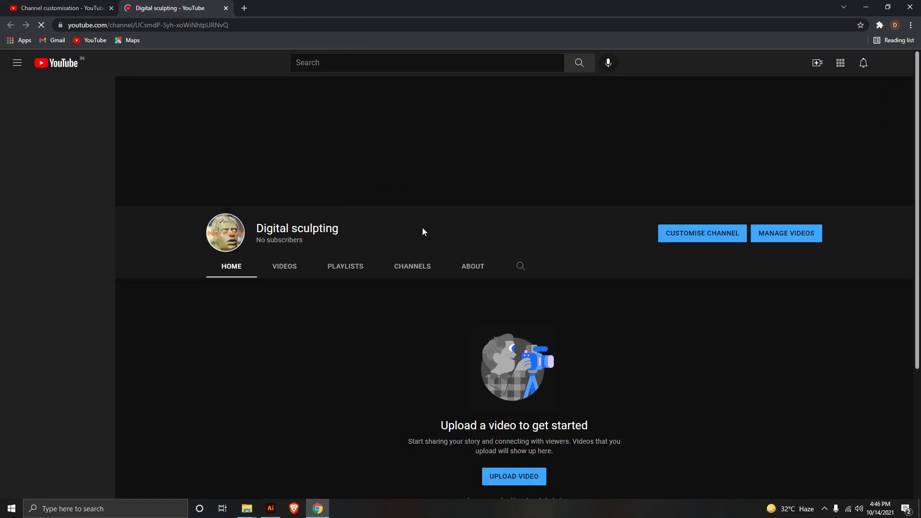